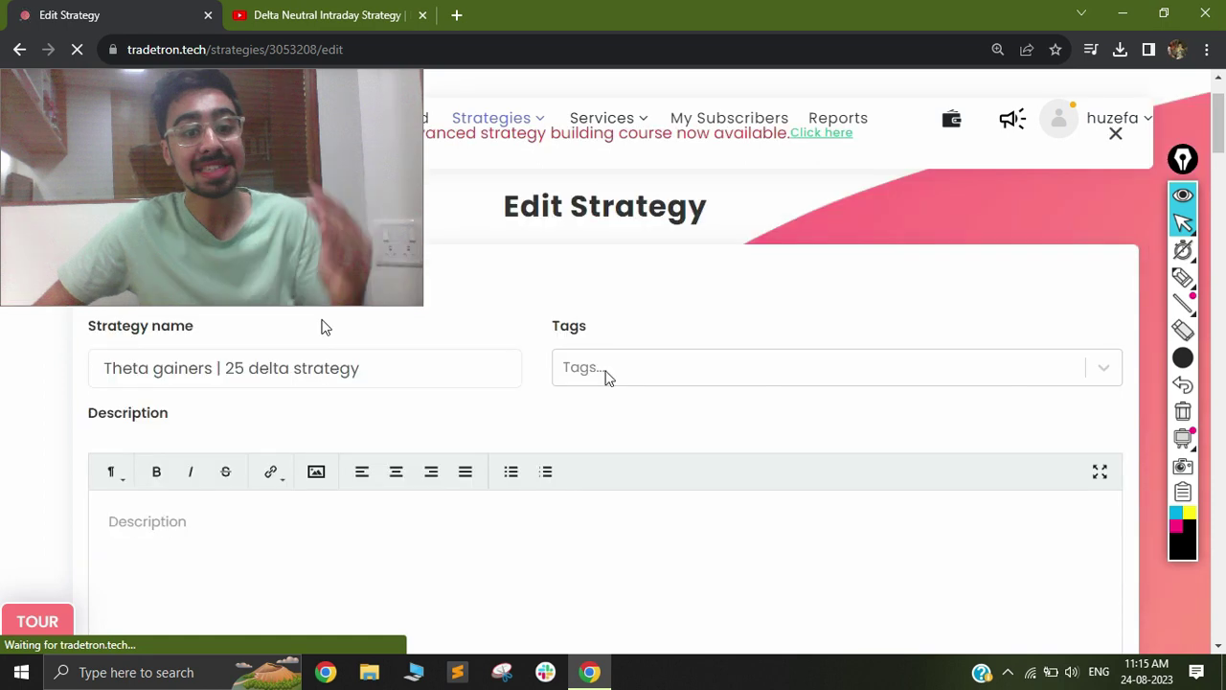
Step: Handwrite the entry time 945 with the annotation pen over the empty description area
{"action": "scroll", "coordinate": [718, 393], "scroll_direction": "down", "scroll_amount": 1}
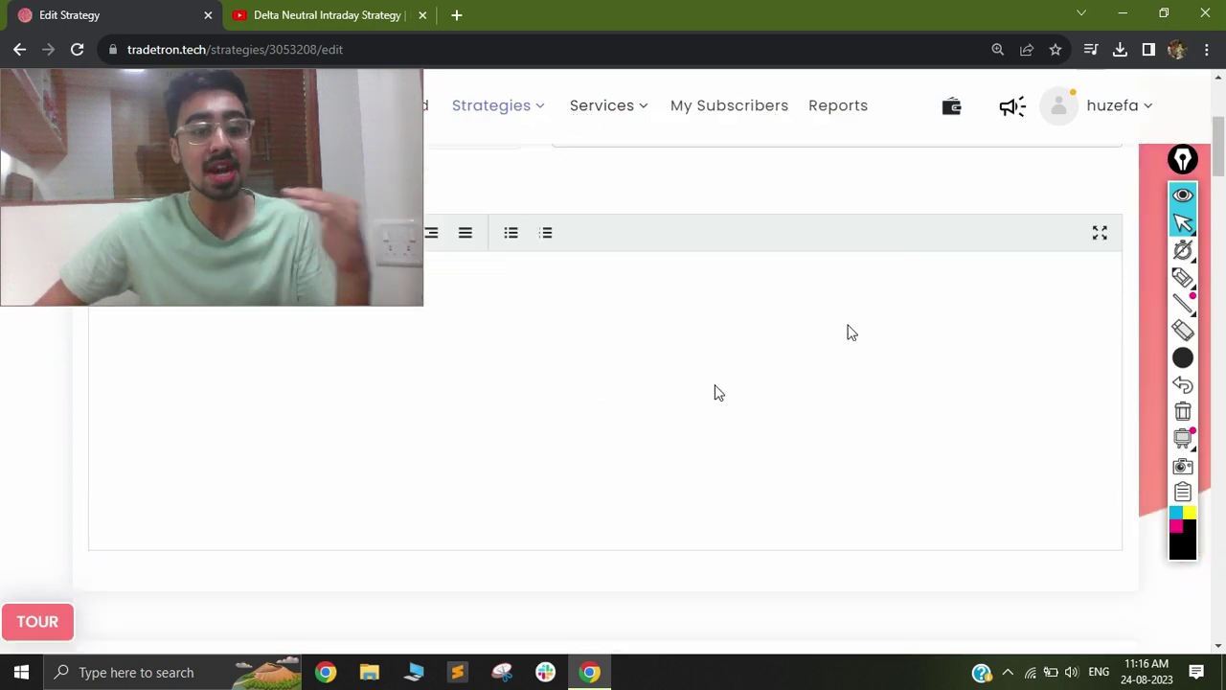
{"action": "left_click", "coordinate": [1183, 277]}
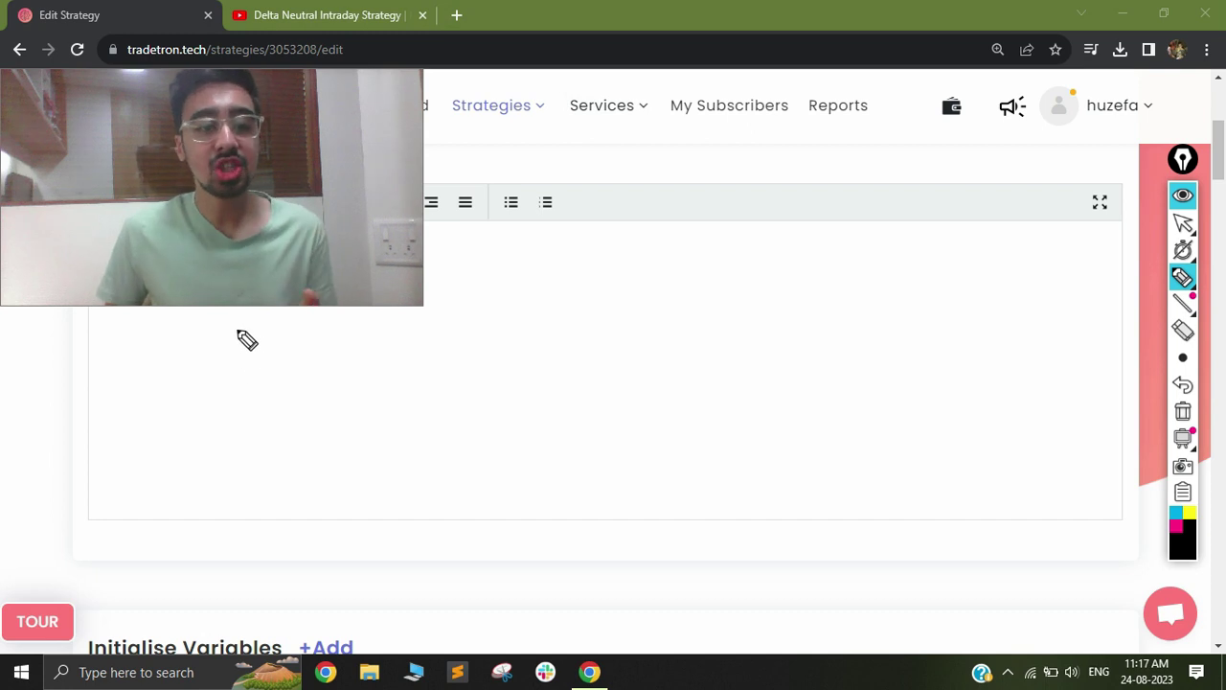
{"action": "left_click_drag", "start_coordinate": [230, 336], "coordinate": [225, 372]}
{"action": "mouse_move", "coordinate": [243, 330]}
{"action": "left_mouse_down"}
{"action": "mouse_move", "coordinate": [251, 363]}
{"action": "mouse_move", "coordinate": [267, 344]}
{"action": "mouse_move", "coordinate": [261, 359]}
{"action": "mouse_move", "coordinate": [319, 342]}
{"action": "mouse_move", "coordinate": [320, 362]}
{"action": "left_mouse_up"}
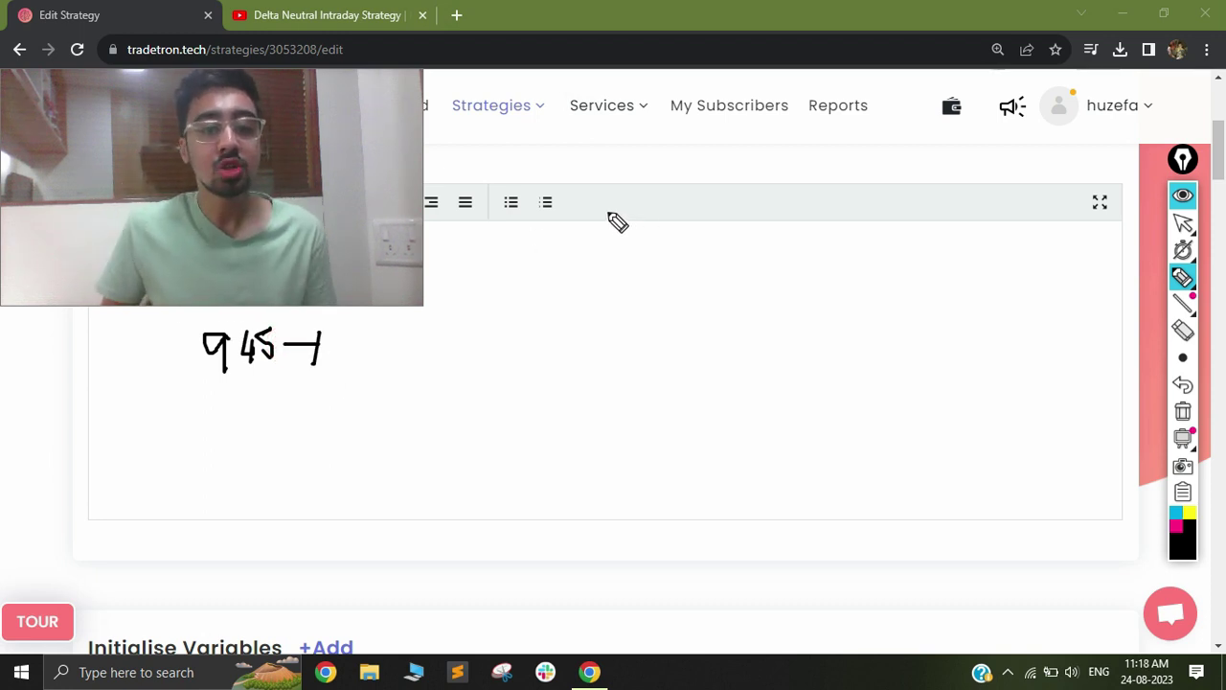
Step: Handwrite the two option legs, CE 25 and P -25, beside the time note and underline the time
{"action": "left_click", "coordinate": [513, 248]}
{"action": "mouse_move", "coordinate": [513, 248]}
{"action": "left_mouse_down"}
{"action": "mouse_move", "coordinate": [522, 278]}
{"action": "mouse_move", "coordinate": [542, 247]}
{"action": "mouse_move", "coordinate": [538, 272]}
{"action": "mouse_move", "coordinate": [554, 275]}
{"action": "mouse_move", "coordinate": [627, 245]}
{"action": "mouse_move", "coordinate": [640, 278]}
{"action": "left_mouse_up"}
{"action": "left_click_drag", "start_coordinate": [658, 238], "coordinate": [661, 275]}
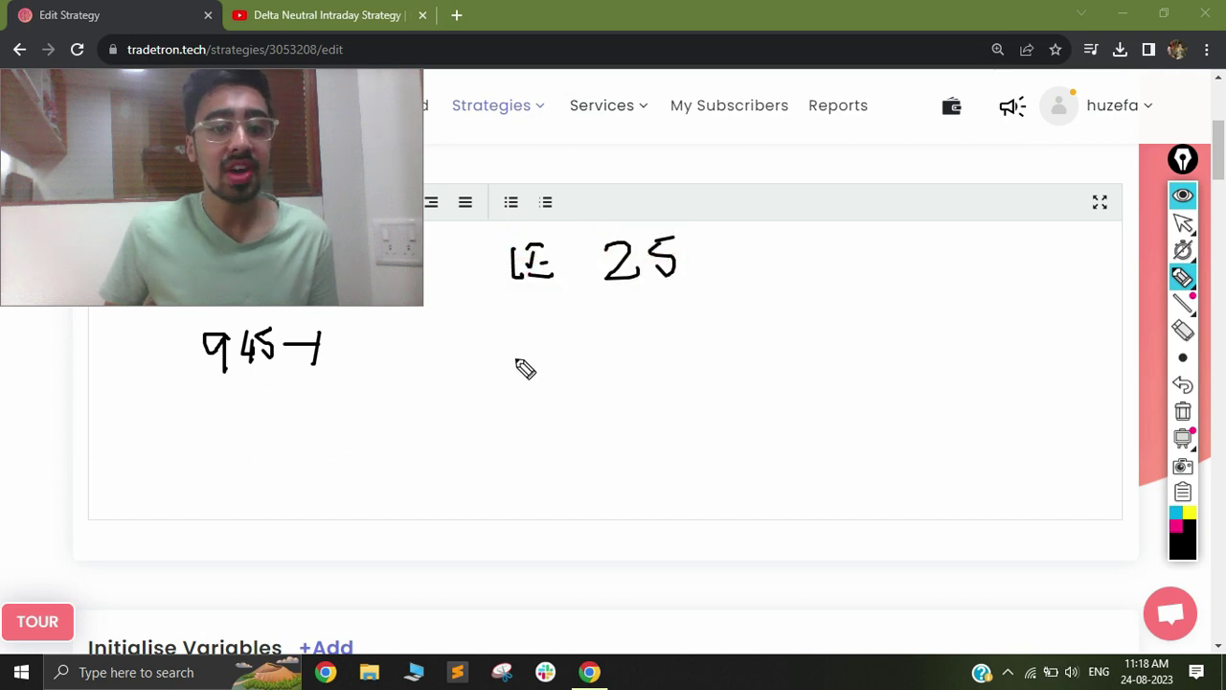
{"action": "mouse_move", "coordinate": [515, 314]}
{"action": "left_mouse_down"}
{"action": "mouse_move", "coordinate": [515, 362]}
{"action": "mouse_move", "coordinate": [517, 337]}
{"action": "left_mouse_up"}
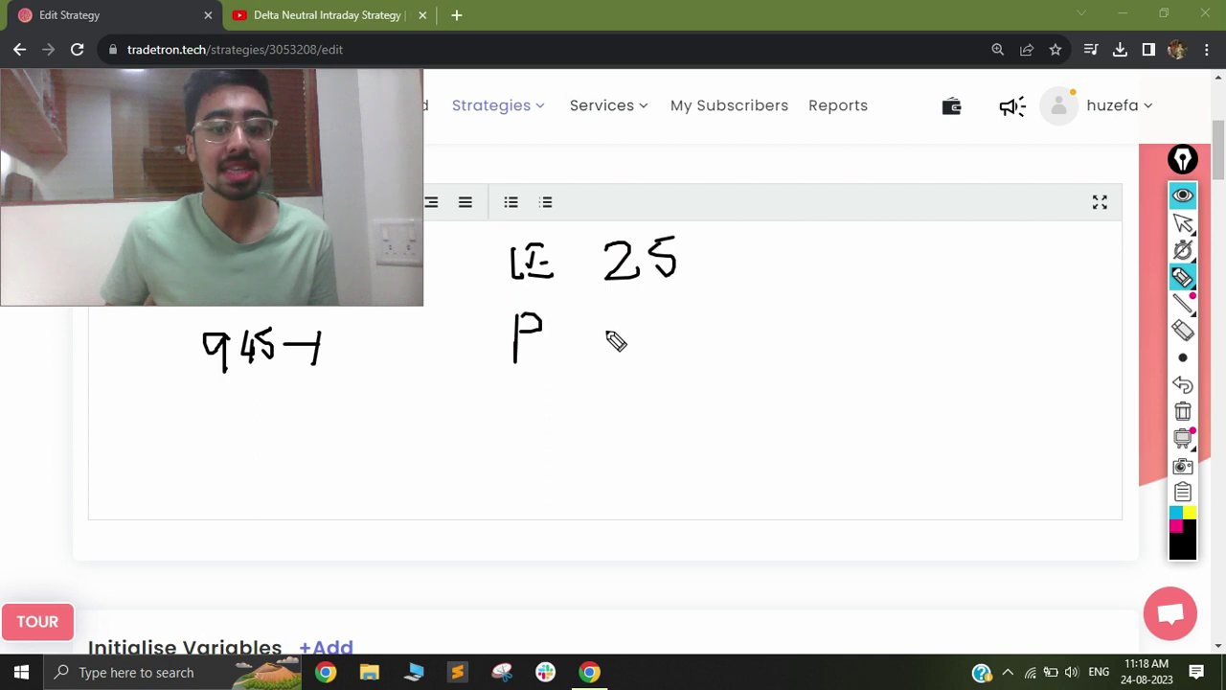
{"action": "mouse_move", "coordinate": [607, 320]}
{"action": "left_mouse_down"}
{"action": "mouse_move", "coordinate": [657, 335]}
{"action": "mouse_move", "coordinate": [657, 318]}
{"action": "mouse_move", "coordinate": [636, 340]}
{"action": "left_mouse_up"}
{"action": "left_click", "coordinate": [645, 317]}
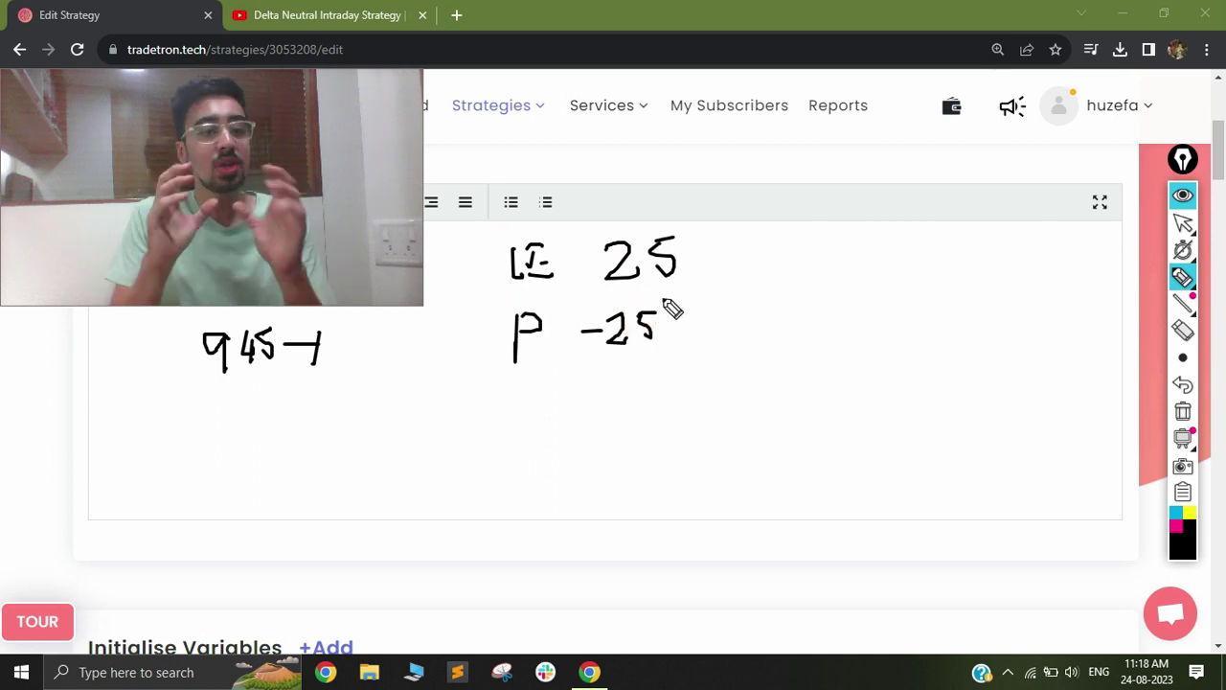
{"action": "left_click_drag", "start_coordinate": [201, 398], "coordinate": [266, 401]}
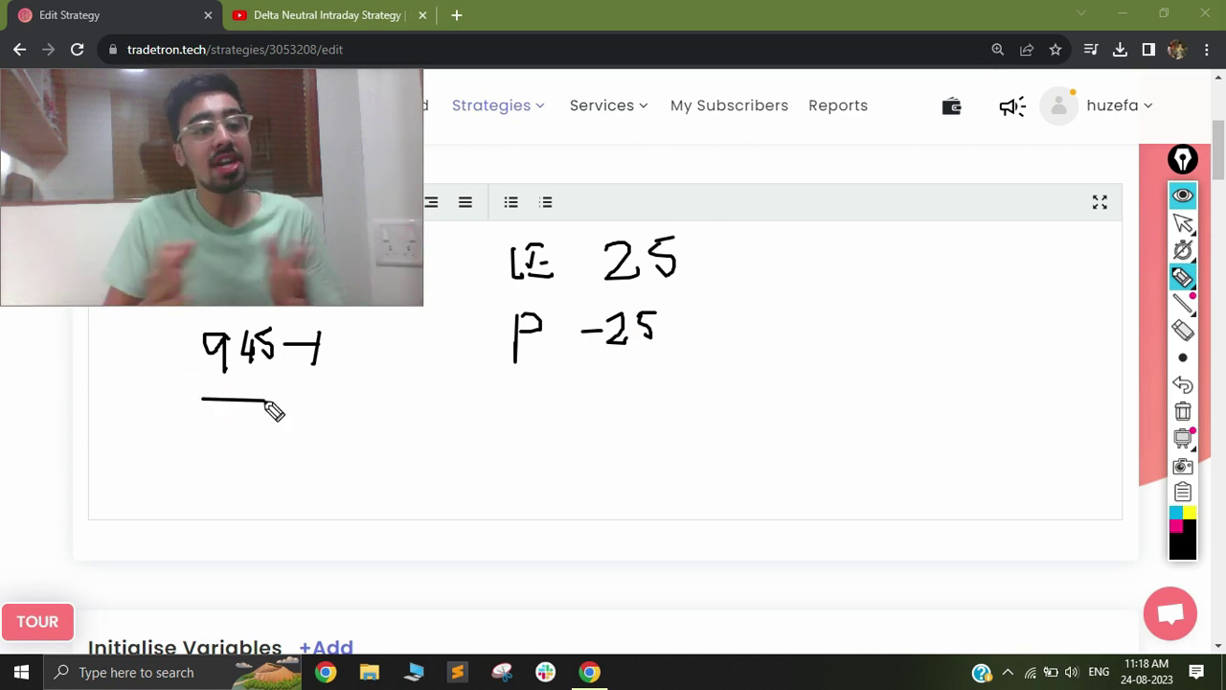
Step: Draw an arrow from each leg's delta to a handwritten value of 100 and box the call leg's 100
{"action": "mouse_move", "coordinate": [706, 247]}
{"action": "left_mouse_down"}
{"action": "mouse_move", "coordinate": [755, 246]}
{"action": "mouse_move", "coordinate": [743, 256]}
{"action": "left_mouse_up"}
{"action": "mouse_move", "coordinate": [691, 333]}
{"action": "left_mouse_down"}
{"action": "mouse_move", "coordinate": [759, 322]}
{"action": "mouse_move", "coordinate": [737, 341]}
{"action": "left_mouse_up"}
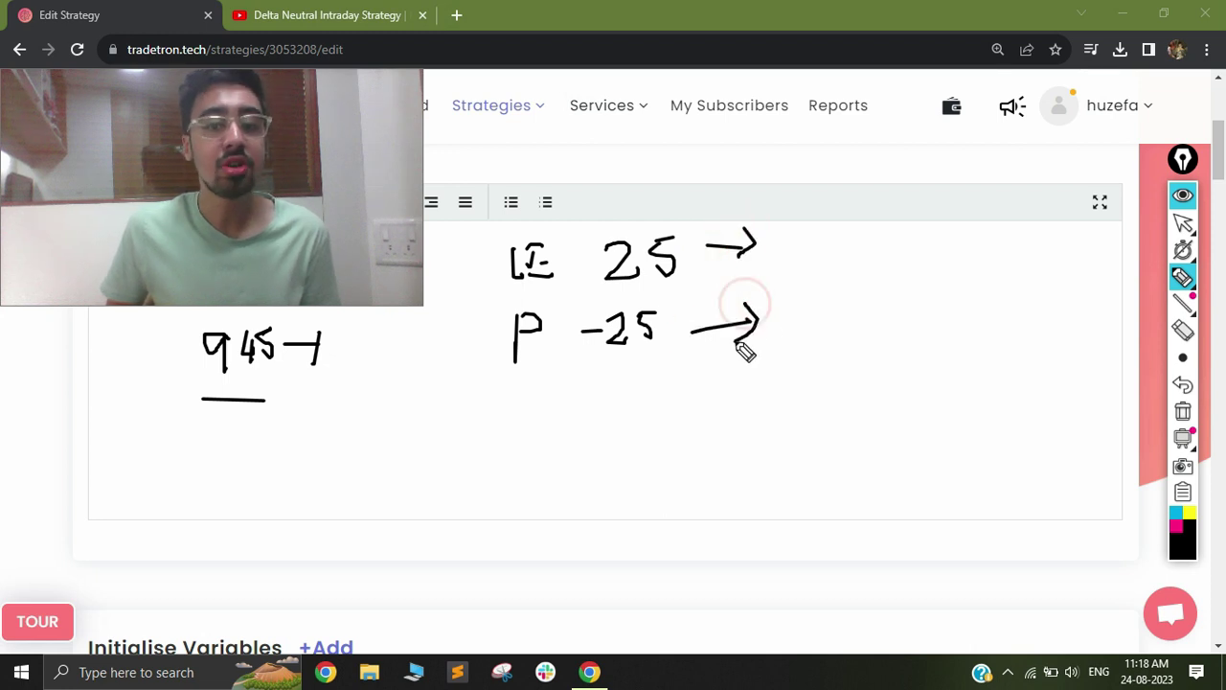
{"action": "mouse_move", "coordinate": [803, 228]}
{"action": "left_mouse_down"}
{"action": "mouse_move", "coordinate": [799, 256]}
{"action": "mouse_move", "coordinate": [856, 236]}
{"action": "left_mouse_up"}
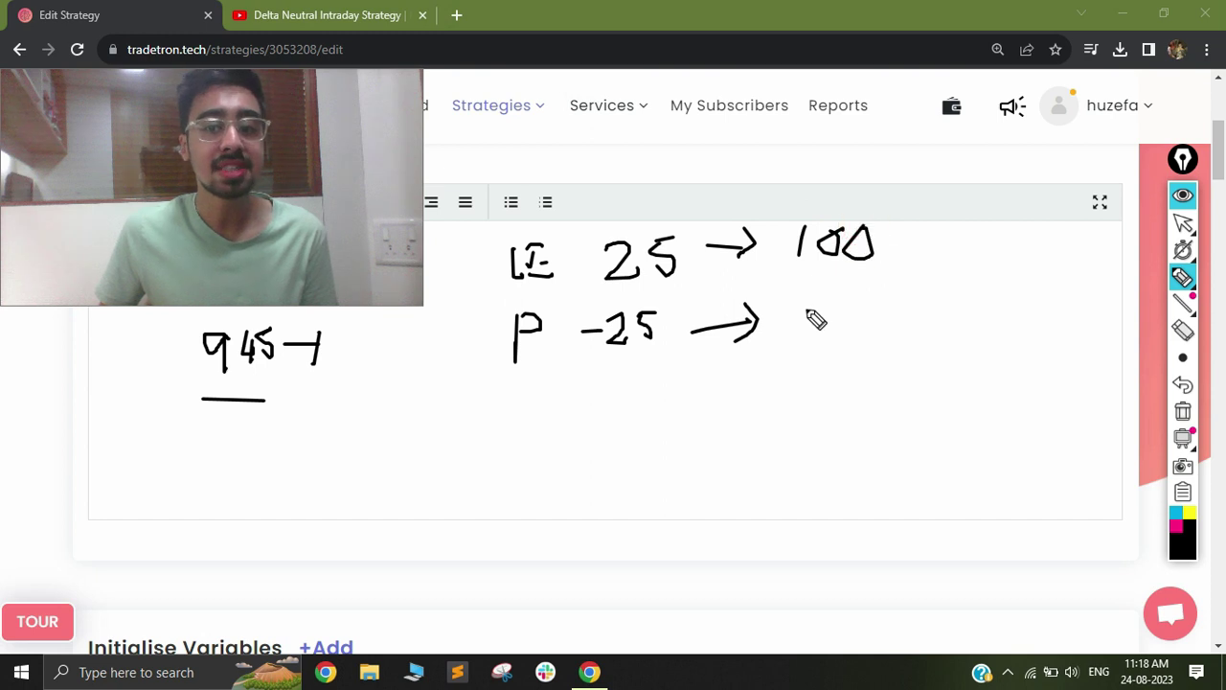
{"action": "mouse_move", "coordinate": [807, 304]}
{"action": "left_mouse_down"}
{"action": "mouse_move", "coordinate": [806, 332]}
{"action": "mouse_move", "coordinate": [876, 303]}
{"action": "left_mouse_up"}
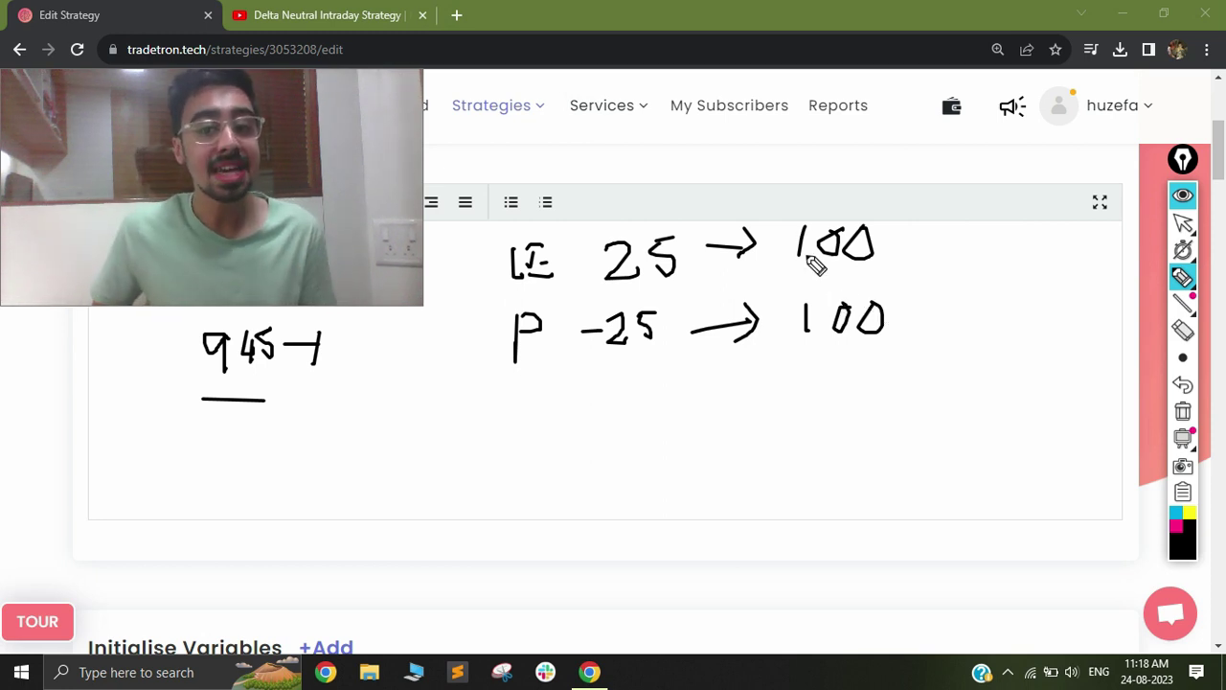
{"action": "mouse_move", "coordinate": [792, 278]}
{"action": "left_mouse_down"}
{"action": "mouse_move", "coordinate": [870, 282]}
{"action": "mouse_move", "coordinate": [891, 227]}
{"action": "mouse_move", "coordinate": [794, 214]}
{"action": "mouse_move", "coordinate": [788, 271]}
{"action": "left_mouse_up"}
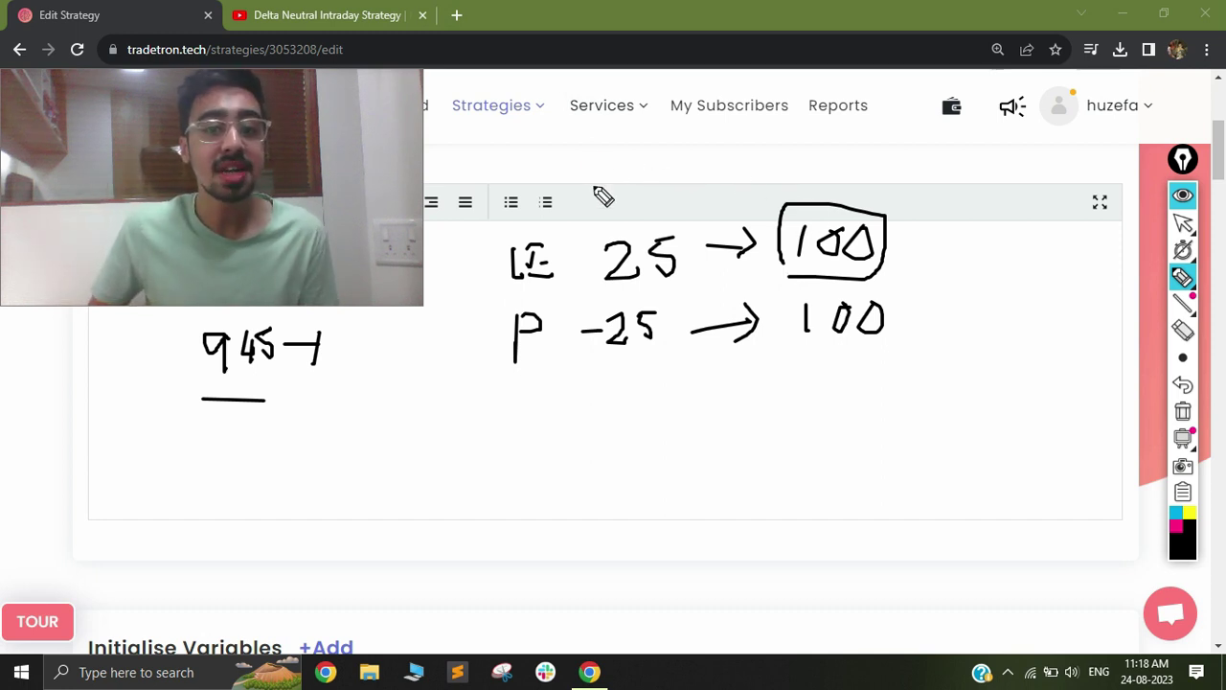
Step: Handwrite a boxed 125 labelled P above the two legs, with an arrow leading out of the box
{"action": "mouse_move", "coordinate": [595, 161]}
{"action": "left_mouse_down"}
{"action": "mouse_move", "coordinate": [593, 190]}
{"action": "mouse_move", "coordinate": [689, 176]}
{"action": "mouse_move", "coordinate": [717, 144]}
{"action": "left_mouse_up"}
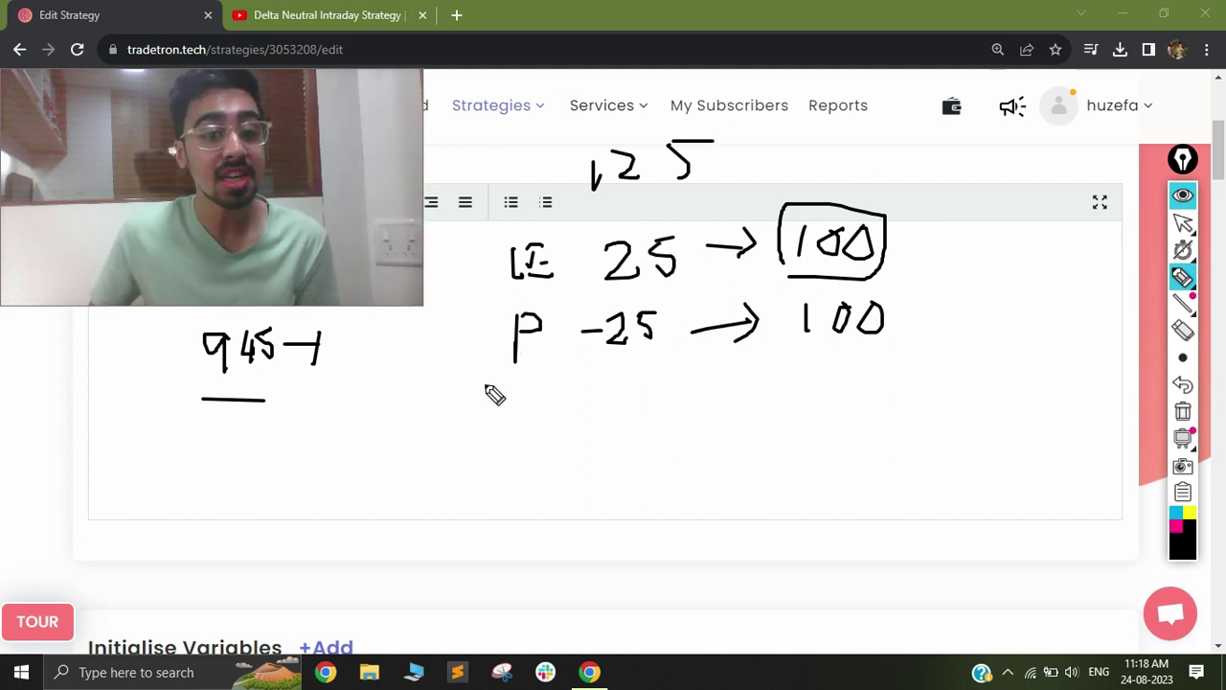
{"action": "left_click_drag", "start_coordinate": [486, 387], "coordinate": [530, 389]}
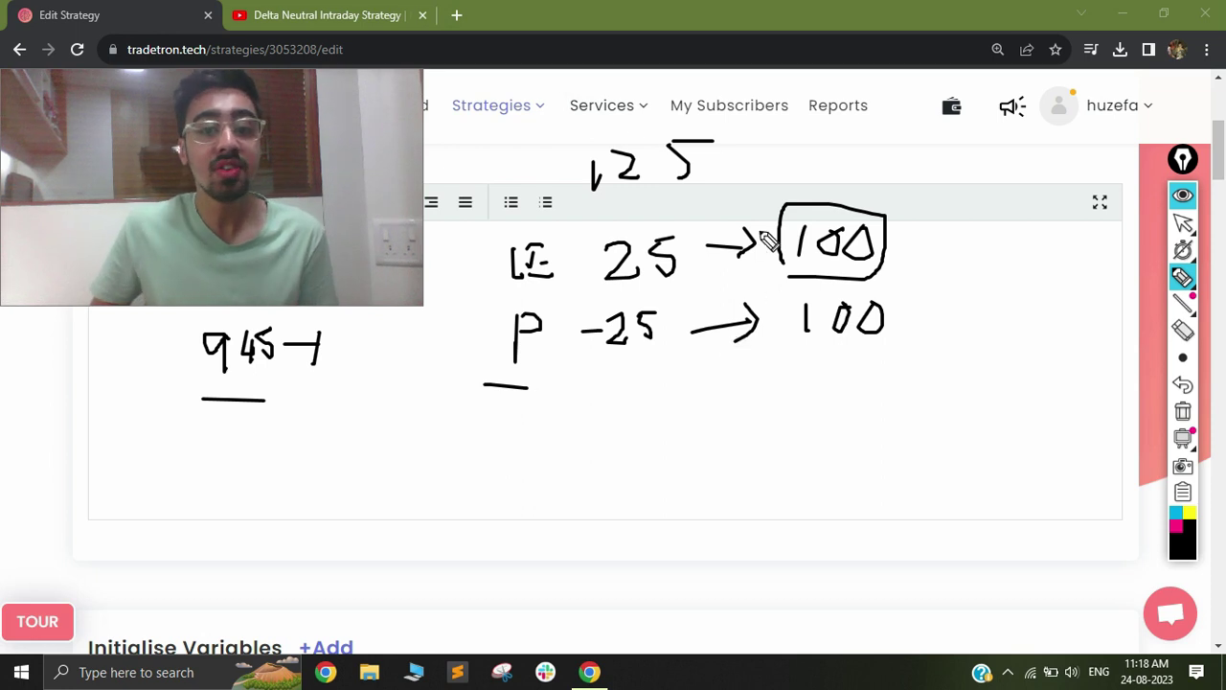
{"action": "mouse_move", "coordinate": [480, 196]}
{"action": "left_mouse_down"}
{"action": "mouse_move", "coordinate": [512, 161]}
{"action": "mouse_move", "coordinate": [484, 173]}
{"action": "left_mouse_up"}
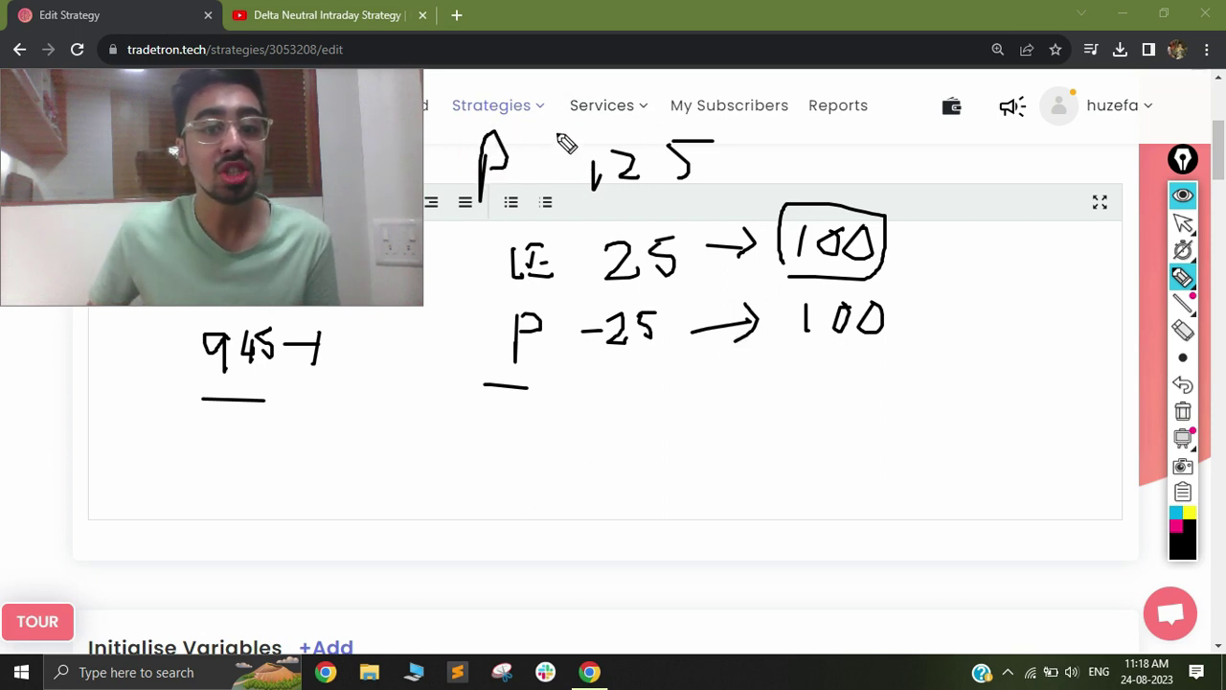
{"action": "left_click_drag", "start_coordinate": [557, 116], "coordinate": [709, 191]}
{"action": "left_click_drag", "start_coordinate": [736, 141], "coordinate": [554, 135]}
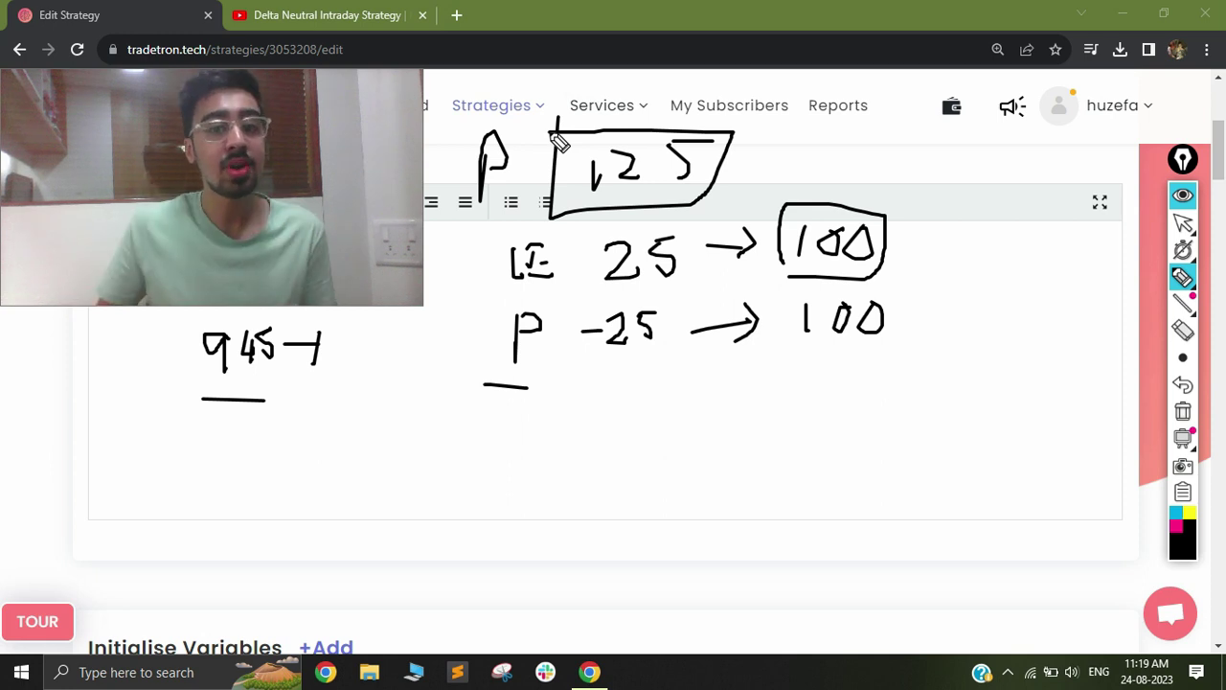
{"action": "mouse_move", "coordinate": [724, 161]}
{"action": "left_mouse_down"}
{"action": "mouse_move", "coordinate": [774, 151]}
{"action": "mouse_move", "coordinate": [763, 180]}
{"action": "left_mouse_up"}
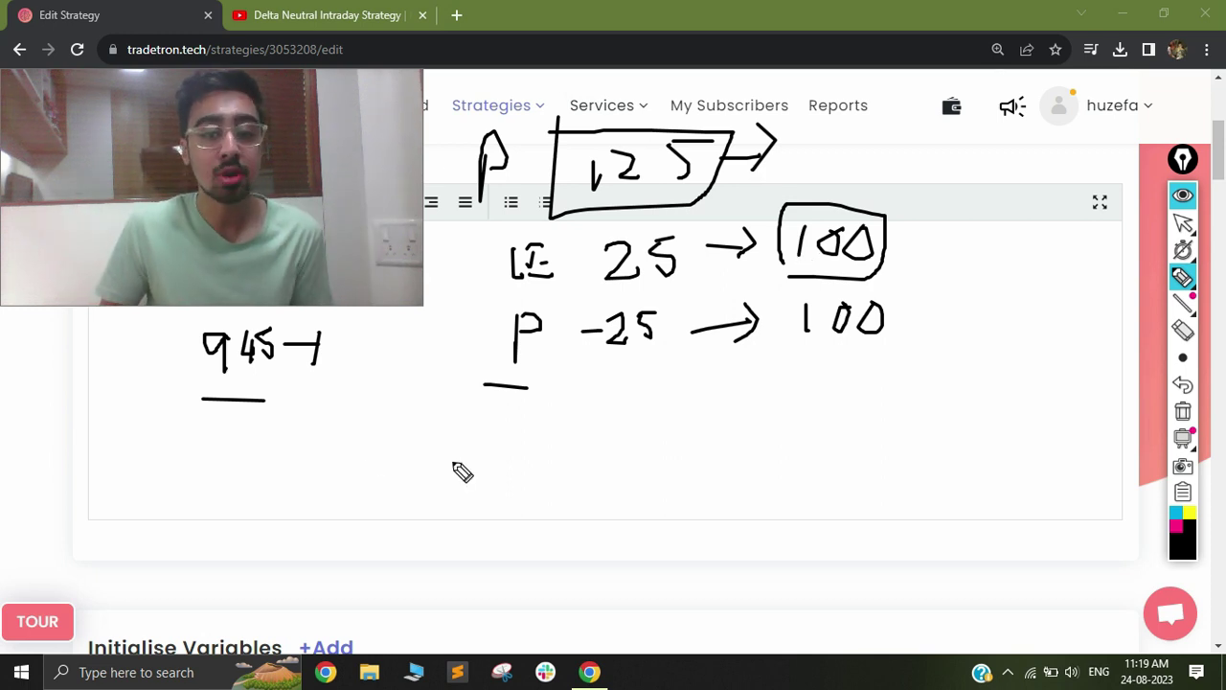
Step: Sketch a payoff diagram below the legs with a flat centre, vertical strike marks and a peaked outline
{"action": "mouse_move", "coordinate": [334, 557]}
{"action": "left_mouse_down"}
{"action": "mouse_move", "coordinate": [374, 479]}
{"action": "mouse_move", "coordinate": [649, 499]}
{"action": "left_mouse_up"}
{"action": "left_click_drag", "start_coordinate": [761, 571], "coordinate": [764, 555]}
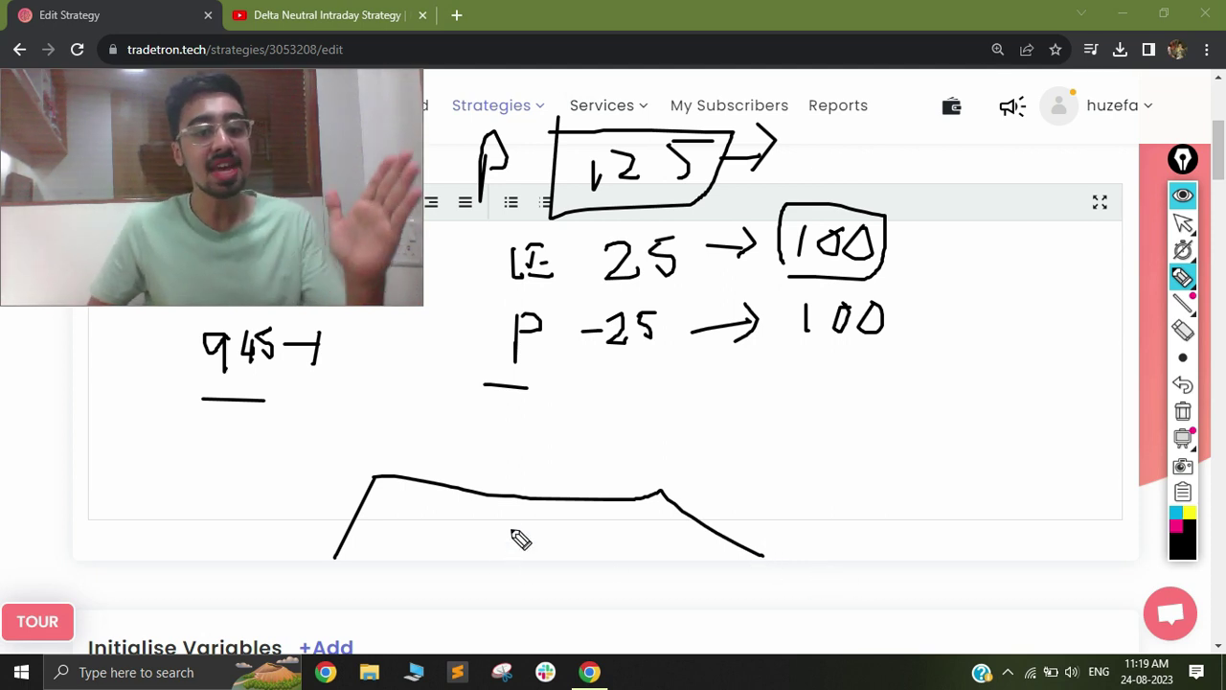
{"action": "left_click_drag", "start_coordinate": [419, 439], "coordinate": [414, 512]}
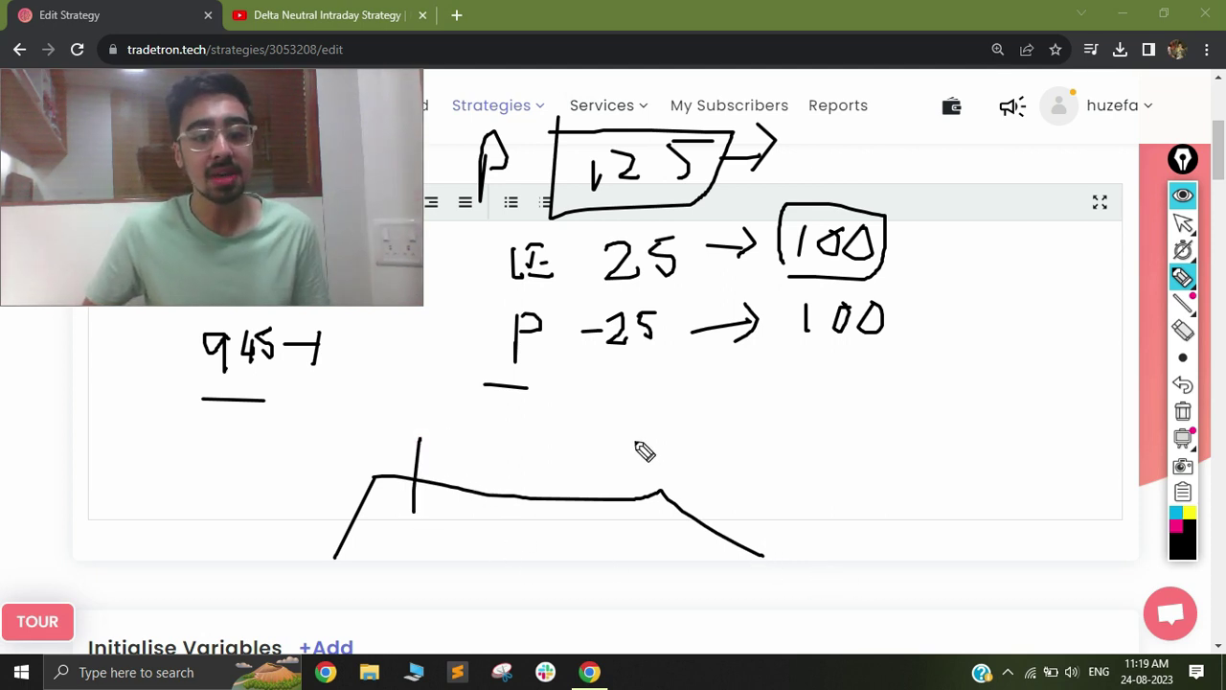
{"action": "left_click_drag", "start_coordinate": [632, 440], "coordinate": [627, 516]}
{"action": "left_click_drag", "start_coordinate": [508, 443], "coordinate": [495, 524]}
{"action": "left_click_drag", "start_coordinate": [552, 438], "coordinate": [551, 518]}
{"action": "left_click_drag", "start_coordinate": [534, 386], "coordinate": [530, 520]}
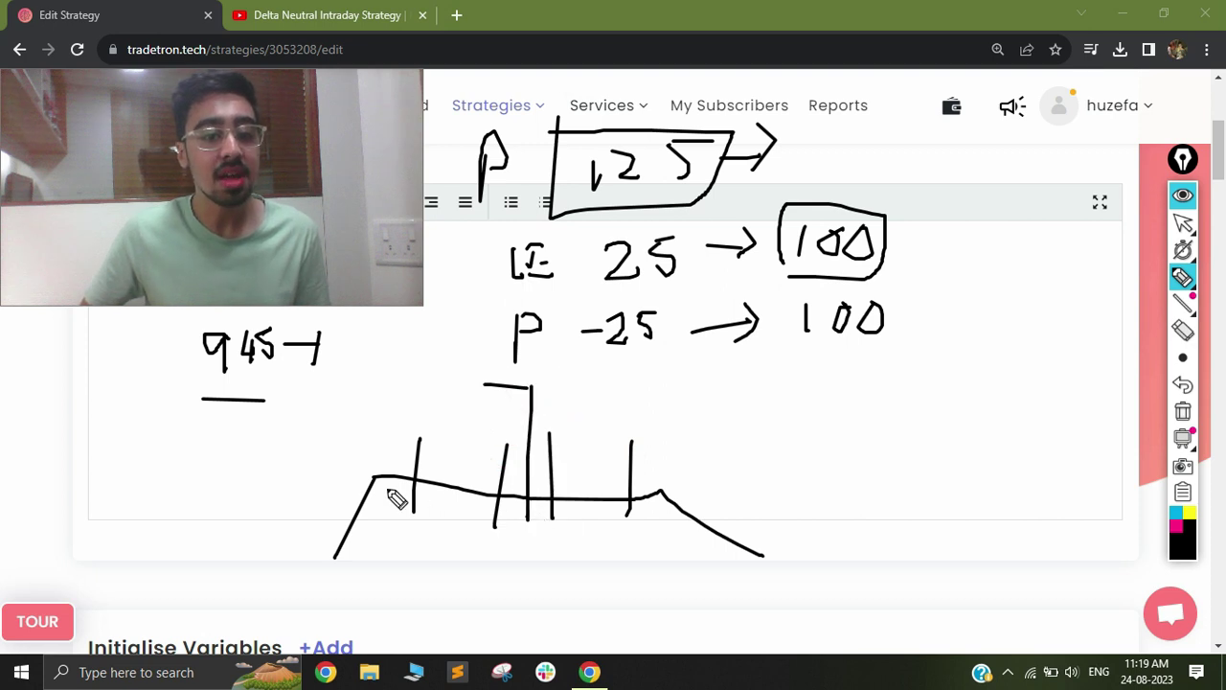
{"action": "mouse_move", "coordinate": [372, 483]}
{"action": "left_mouse_down"}
{"action": "mouse_move", "coordinate": [498, 419]}
{"action": "mouse_move", "coordinate": [613, 446]}
{"action": "mouse_move", "coordinate": [671, 486]}
{"action": "left_mouse_up"}
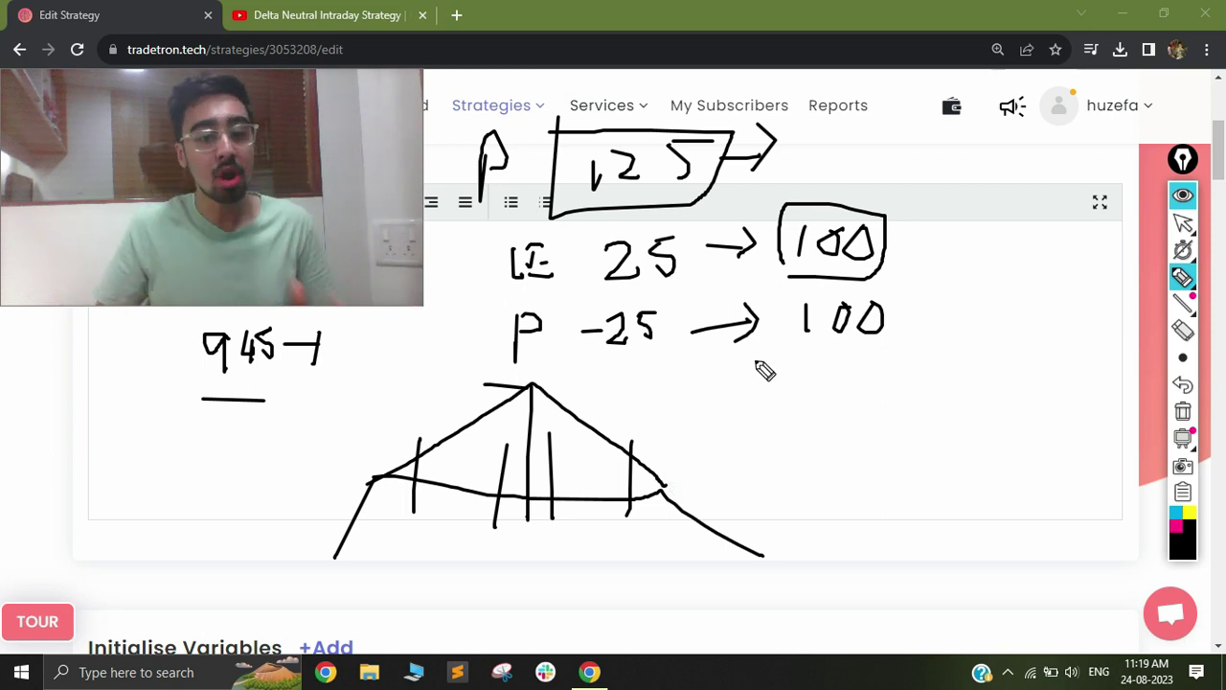
Step: Handwrite a percentage threshold note beside the payoff sketch
{"action": "mouse_move", "coordinate": [747, 457]}
{"action": "left_mouse_down"}
{"action": "mouse_move", "coordinate": [749, 479]}
{"action": "mouse_move", "coordinate": [778, 500]}
{"action": "left_mouse_up"}
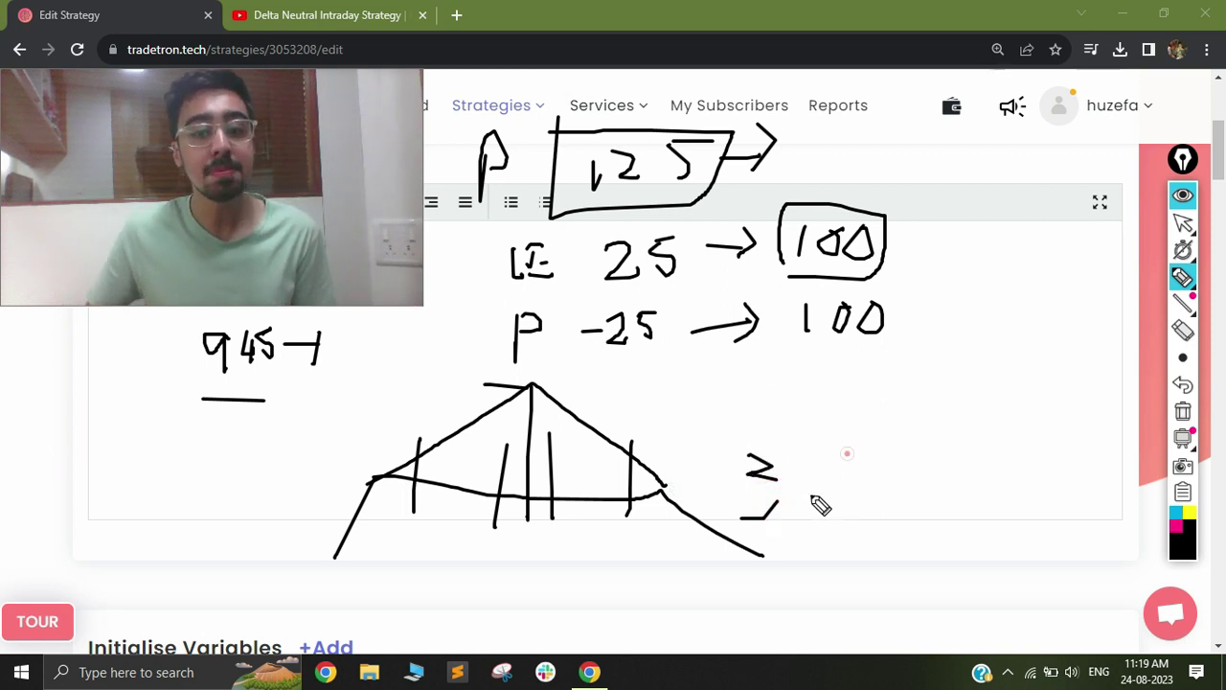
{"action": "mouse_move", "coordinate": [843, 453]}
{"action": "left_mouse_down"}
{"action": "mouse_move", "coordinate": [857, 458]}
{"action": "mouse_move", "coordinate": [870, 523]}
{"action": "left_mouse_up"}
{"action": "left_click_drag", "start_coordinate": [875, 437], "coordinate": [873, 456]}
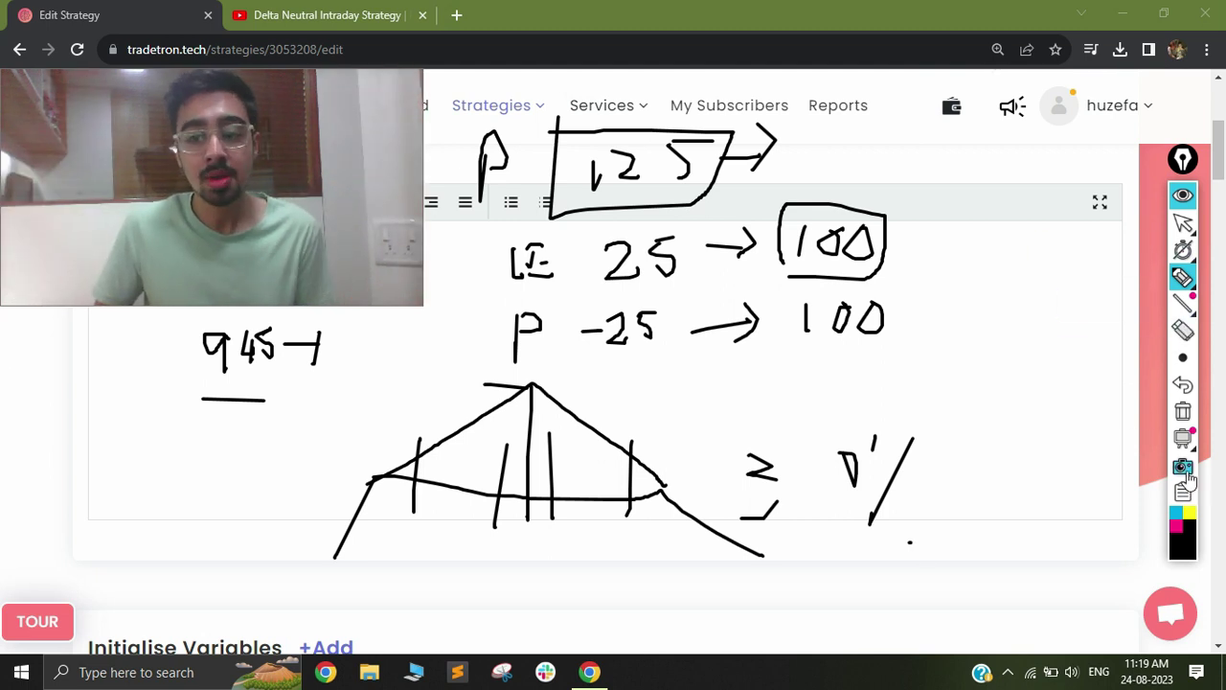
Step: Clear all pen annotations from the screen and switch back to the normal cursor
{"action": "left_click", "coordinate": [1183, 411]}
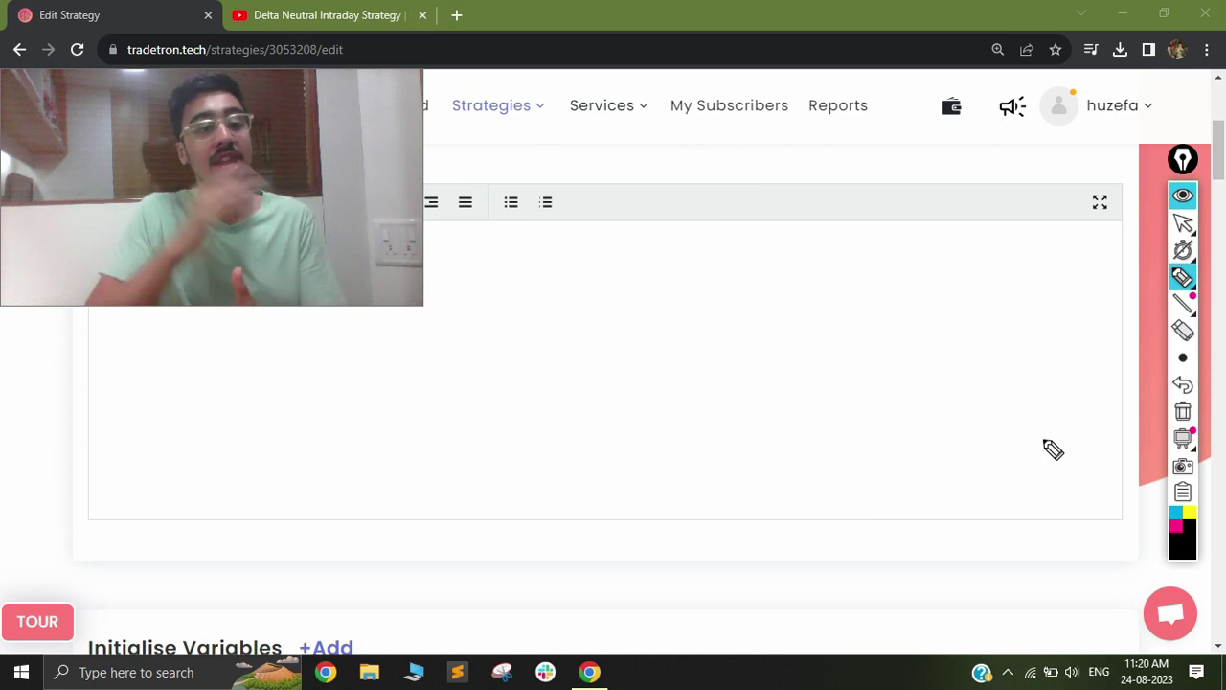
{"action": "scroll", "coordinate": [1048, 383], "scroll_direction": "up", "scroll_amount": 3}
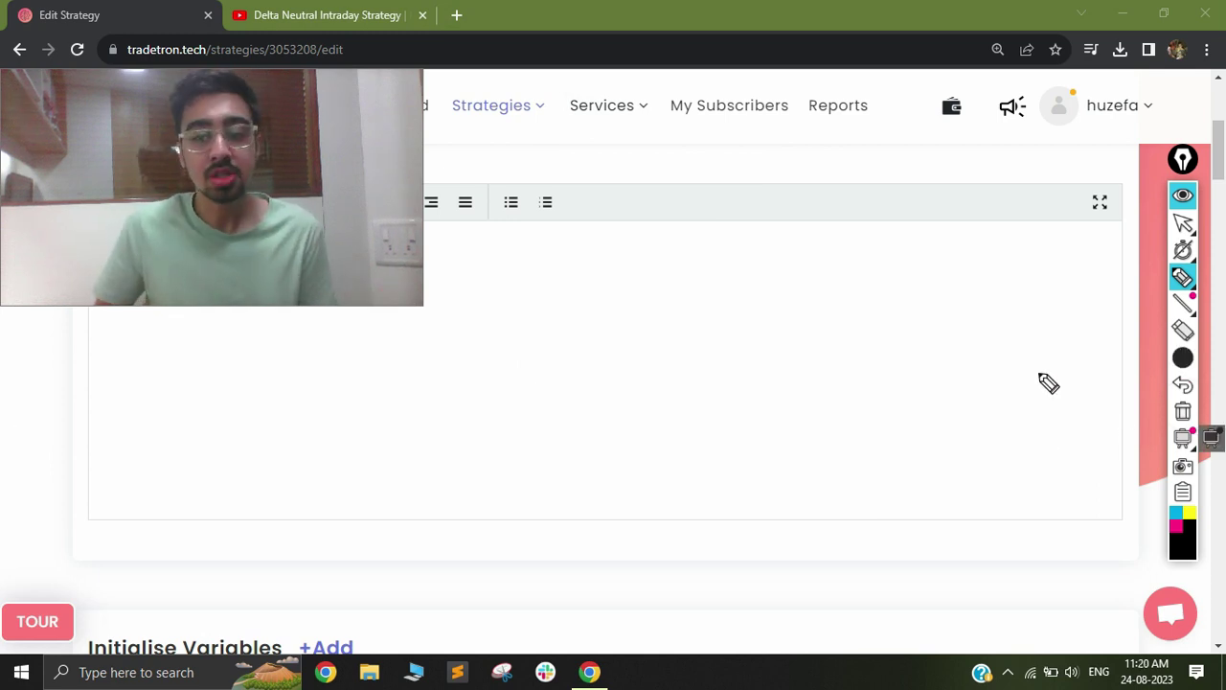
{"action": "left_click", "coordinate": [1181, 222]}
Step: Review the Set 1 entry conditions for time and position quantity in the Condition Builder and close it
{"action": "scroll", "coordinate": [643, 410], "scroll_direction": "down", "scroll_amount": 5}
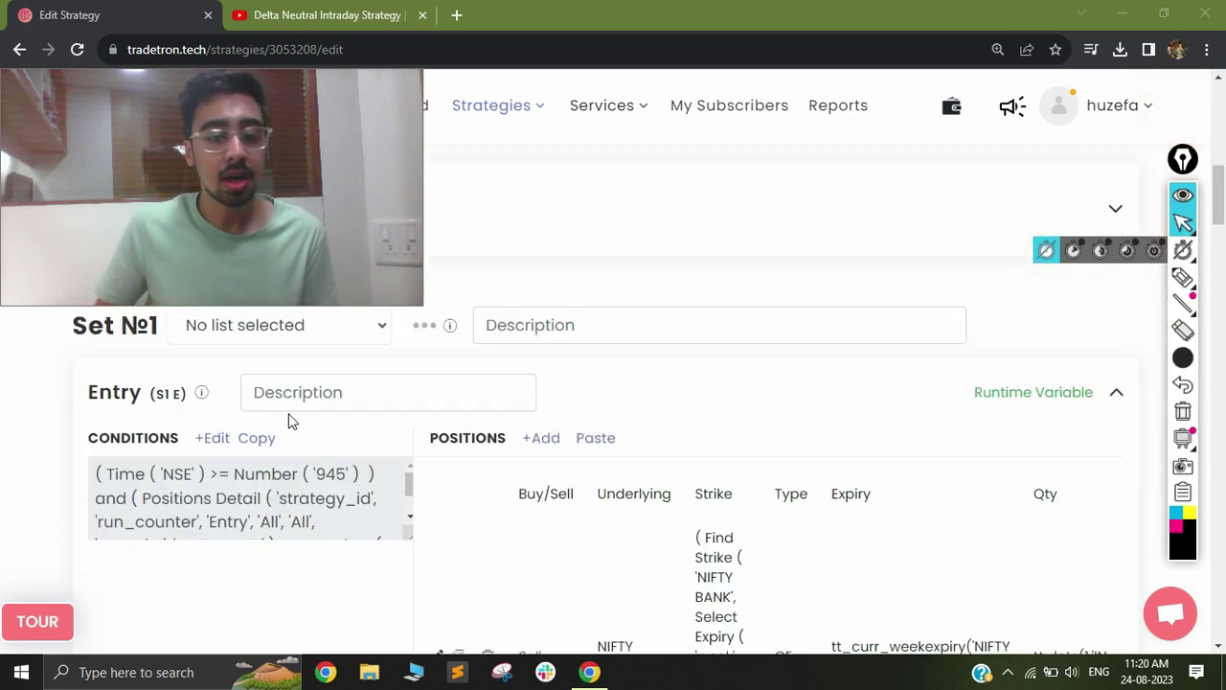
{"action": "left_click", "coordinate": [213, 439]}
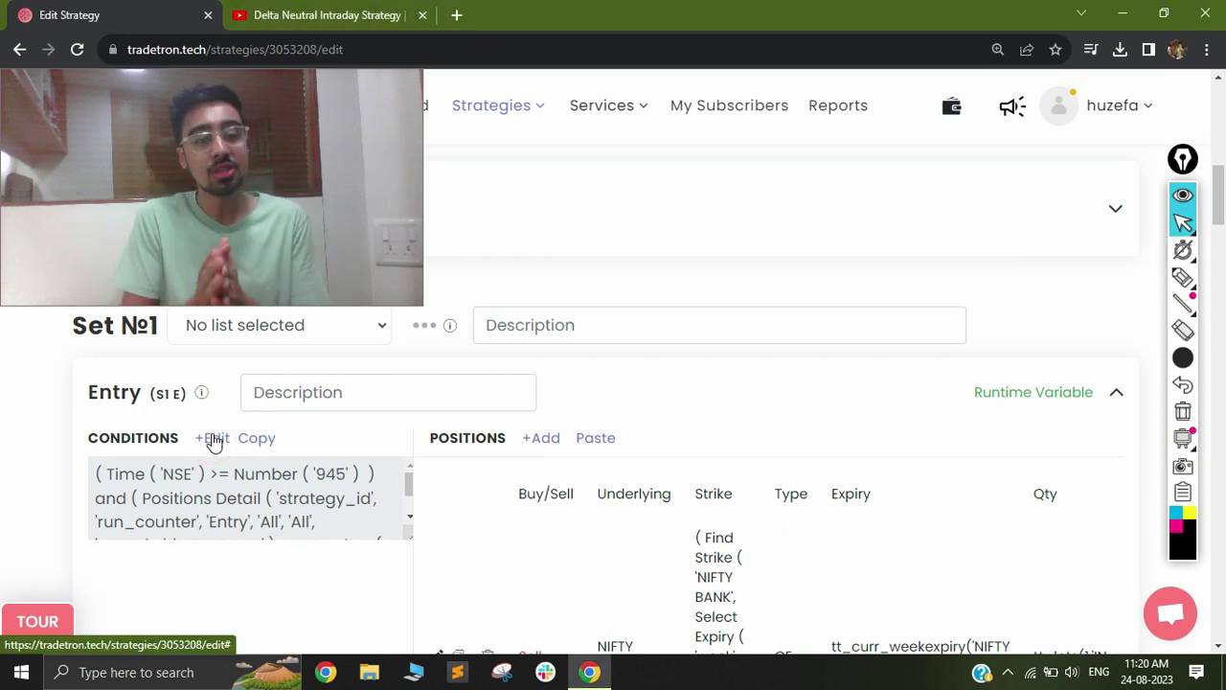
{"action": "left_click", "coordinate": [219, 442]}
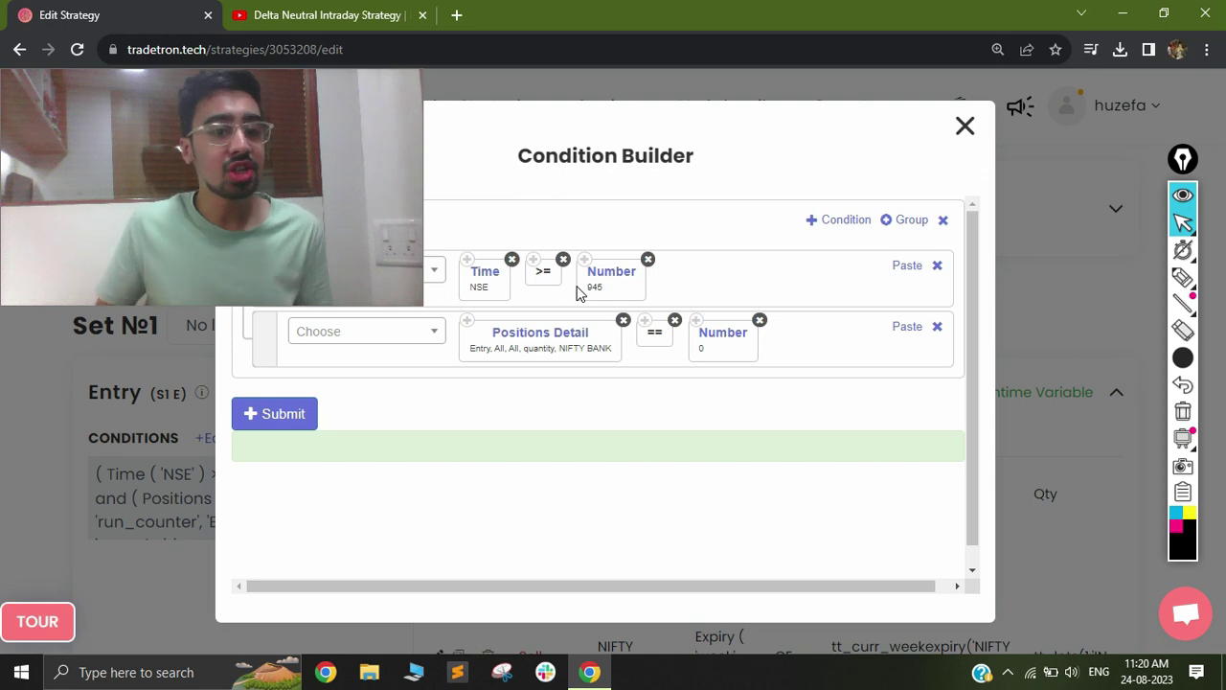
{"action": "left_click", "coordinate": [961, 122]}
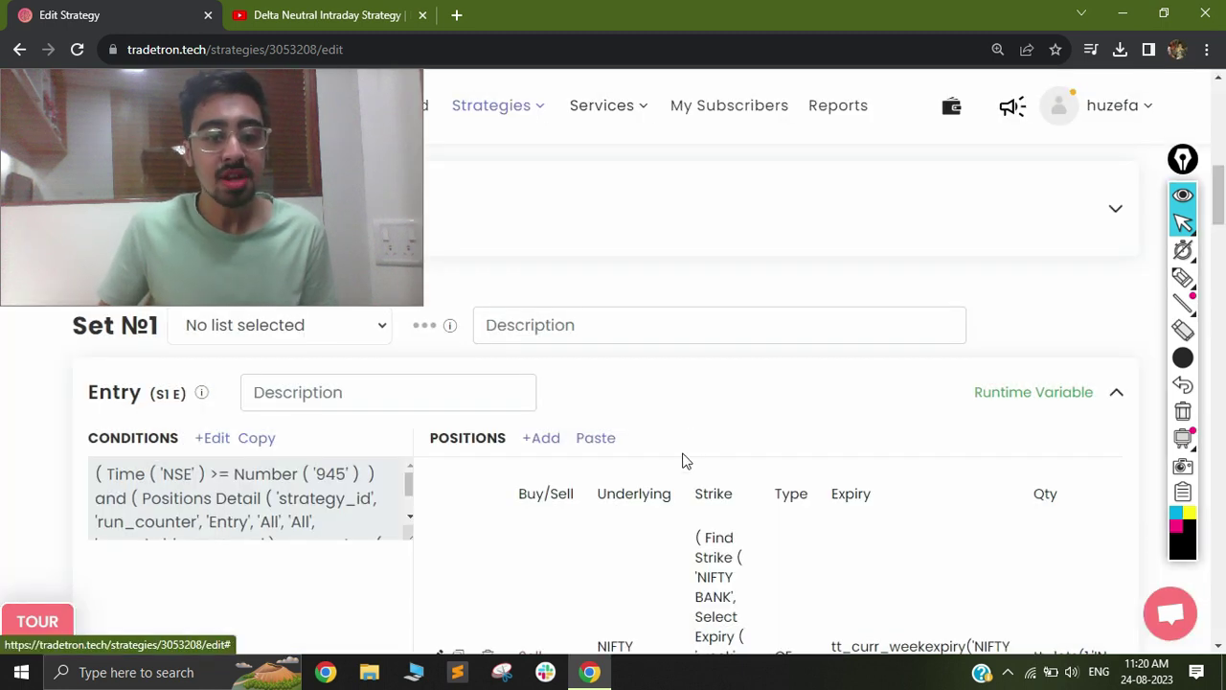
Step: Inspect the delta number in the Find Strike formula of the NIFTY BANK call sell position, closing the builders without changes
{"action": "scroll", "coordinate": [676, 474], "scroll_direction": "down", "scroll_amount": 2}
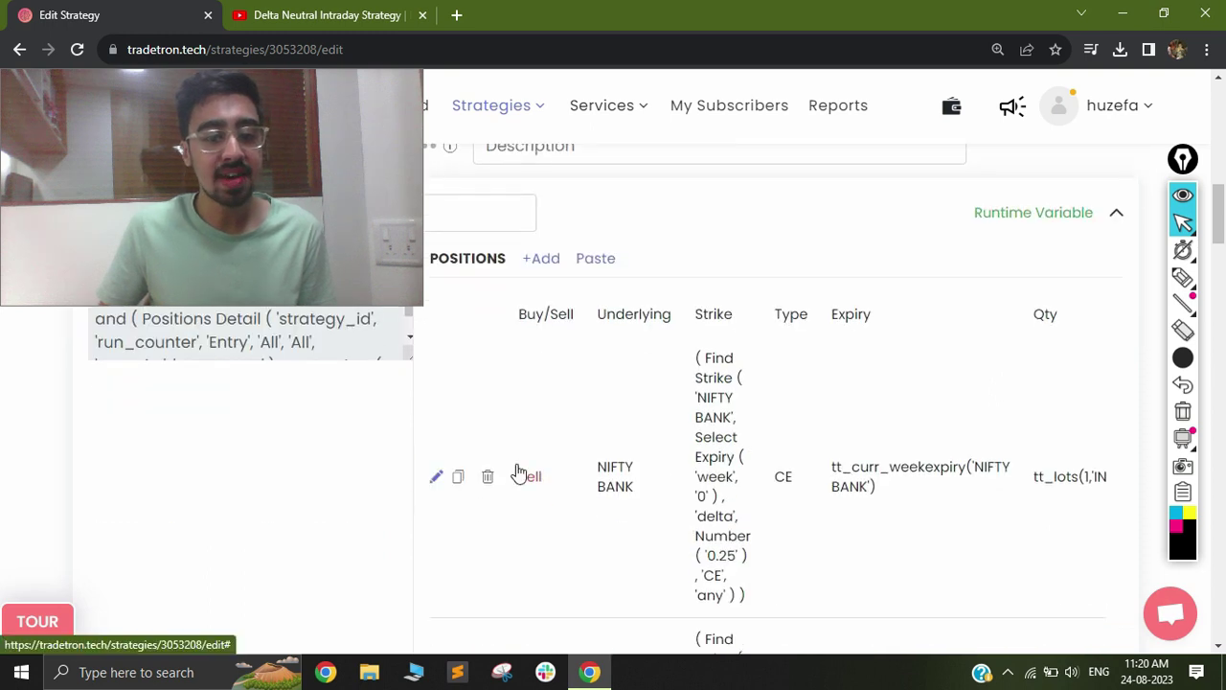
{"action": "left_click", "coordinate": [728, 394]}
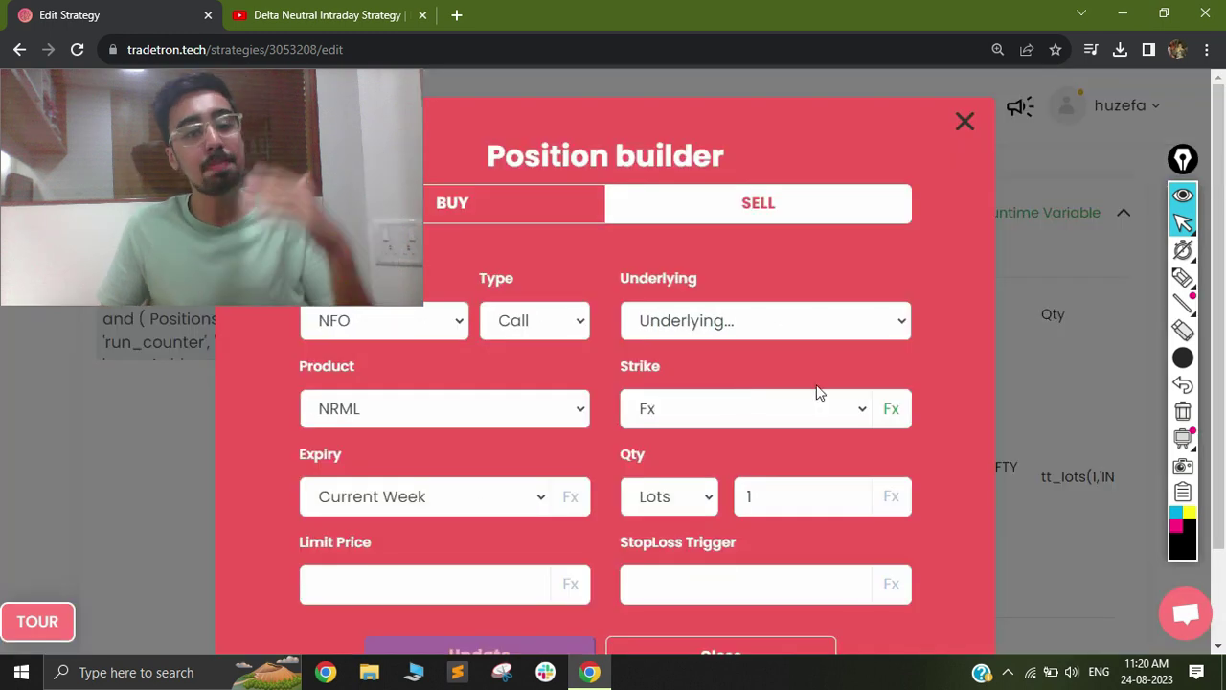
{"action": "left_click", "coordinate": [891, 409]}
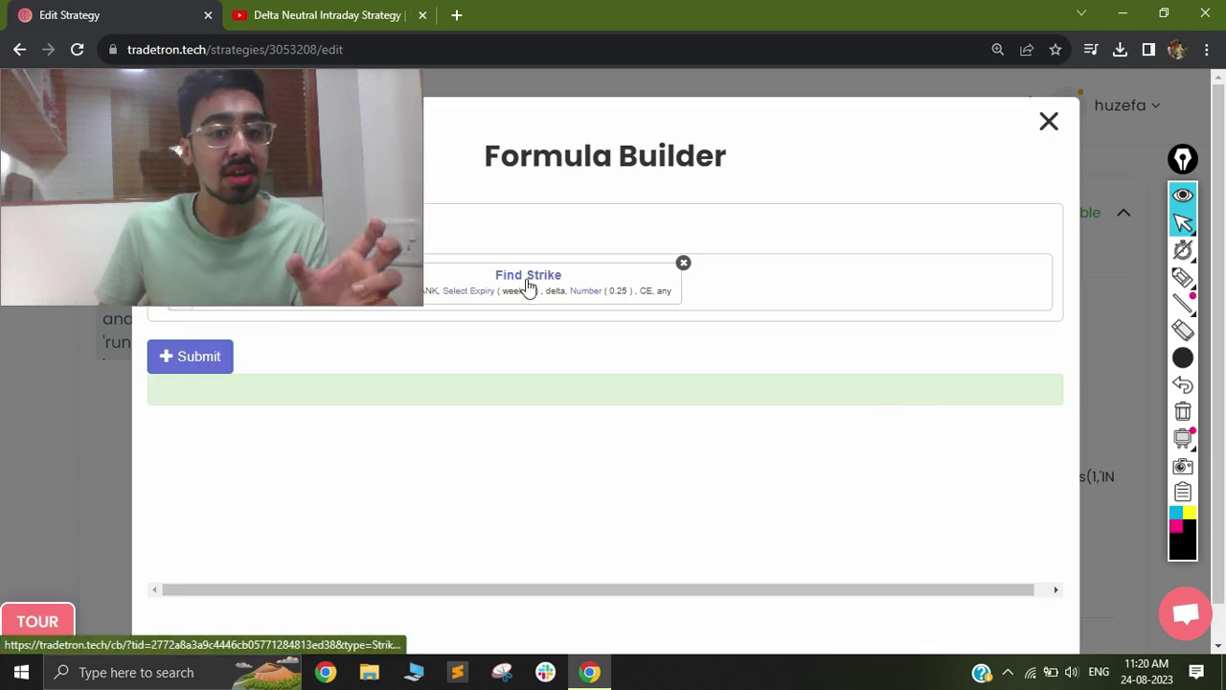
{"action": "left_click", "coordinate": [580, 299]}
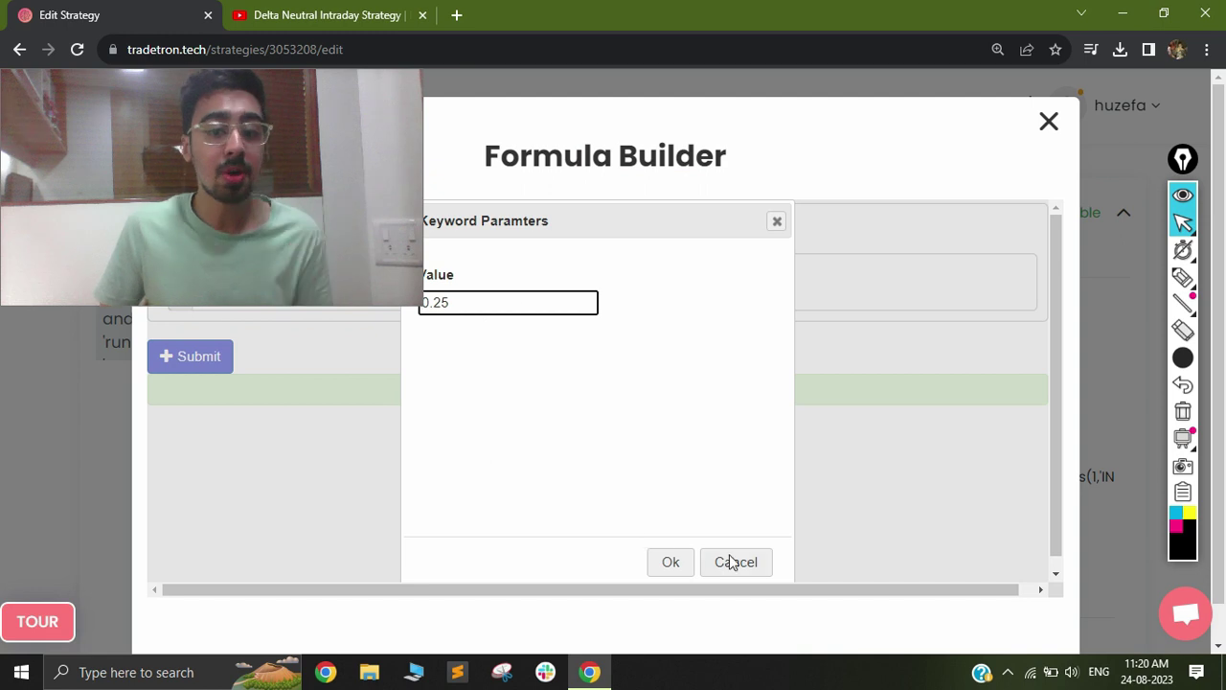
{"action": "left_click", "coordinate": [733, 562]}
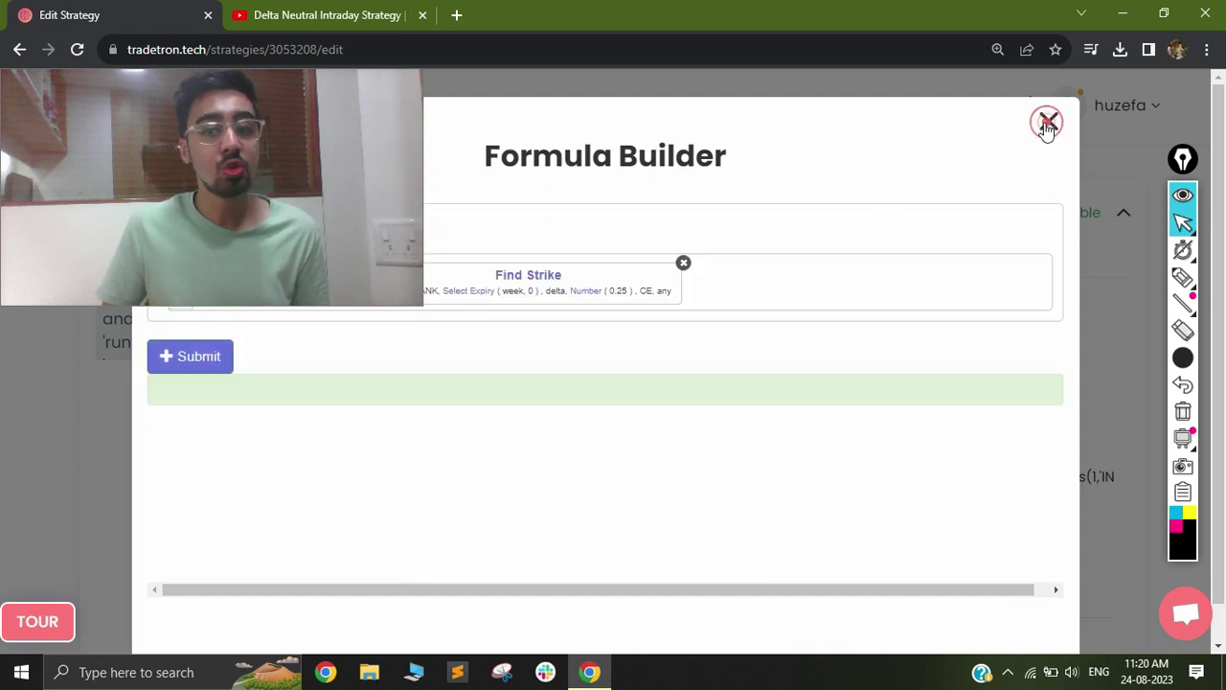
{"action": "key", "text": "Escape"}
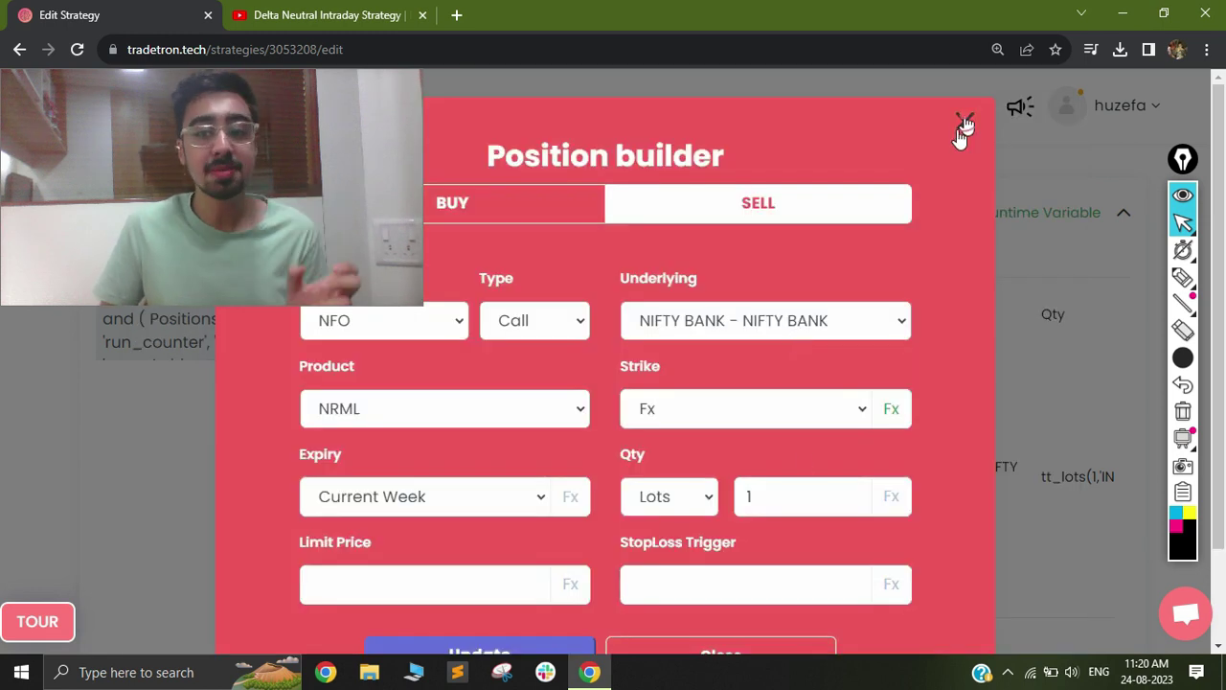
{"action": "key", "text": "Escape"}
{"action": "scroll", "coordinate": [800, 360], "scroll_direction": "down", "scroll_amount": 3}
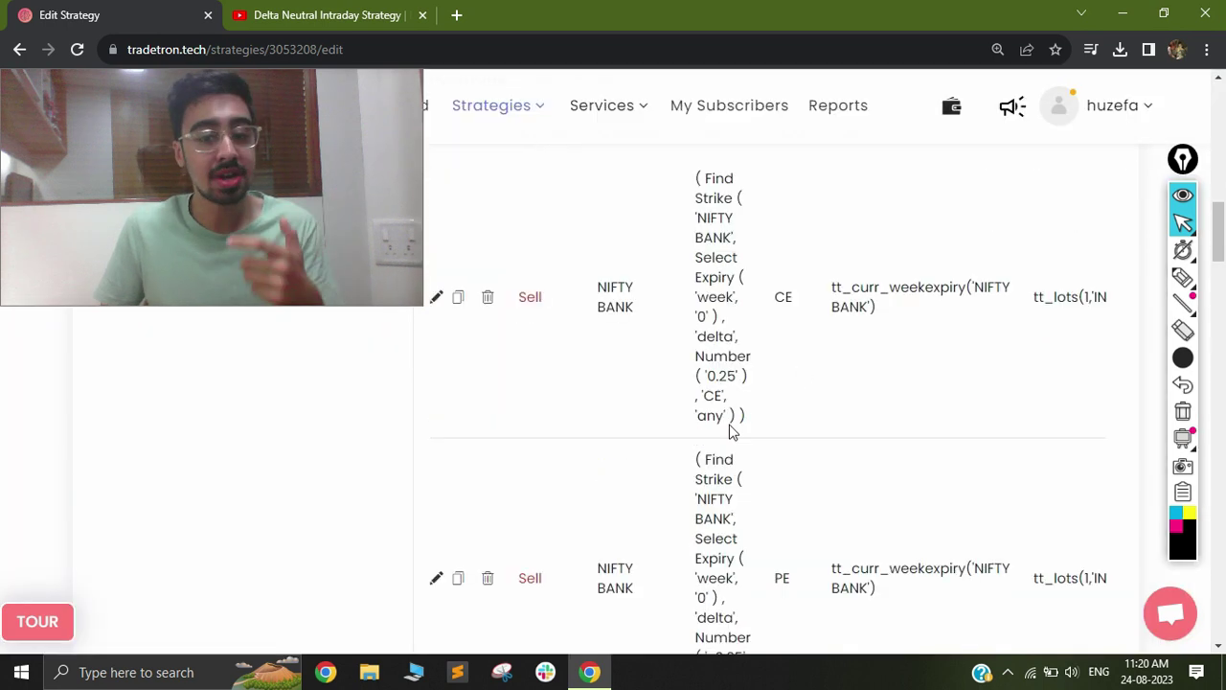
Step: Inspect the delta number in the Find Strike formula of the NIFTY BANK put sell position, closing the builders without changes
{"action": "left_click", "coordinate": [435, 488]}
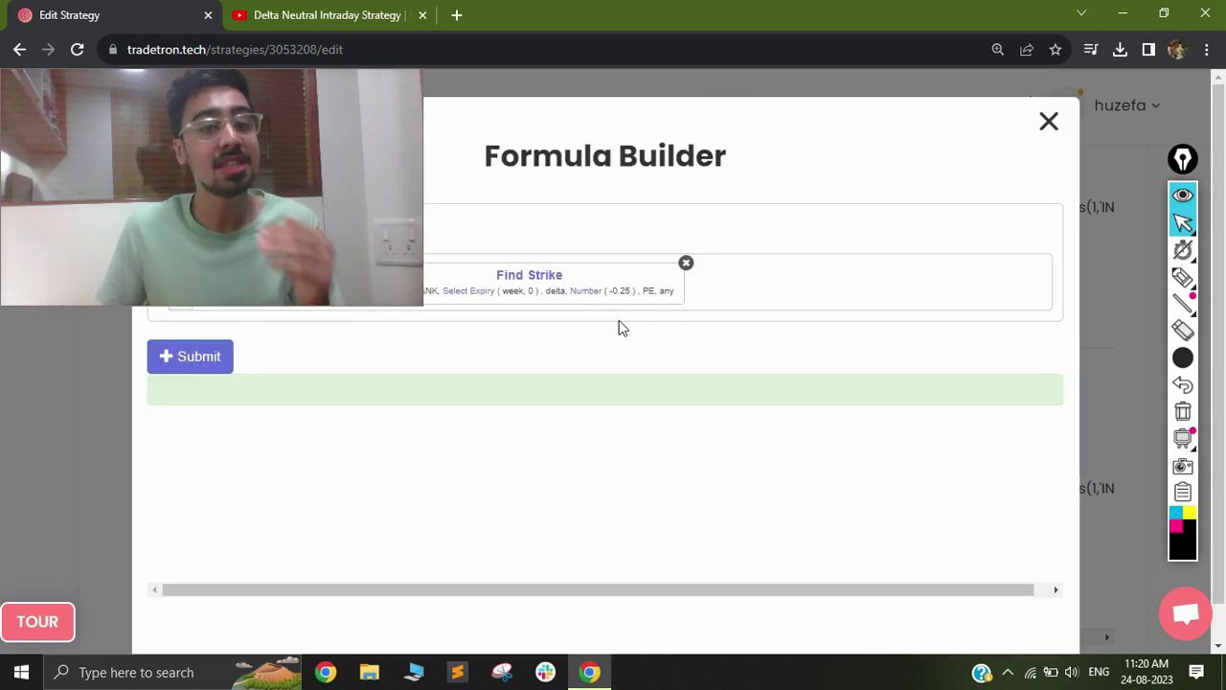
{"action": "left_click", "coordinate": [584, 293]}
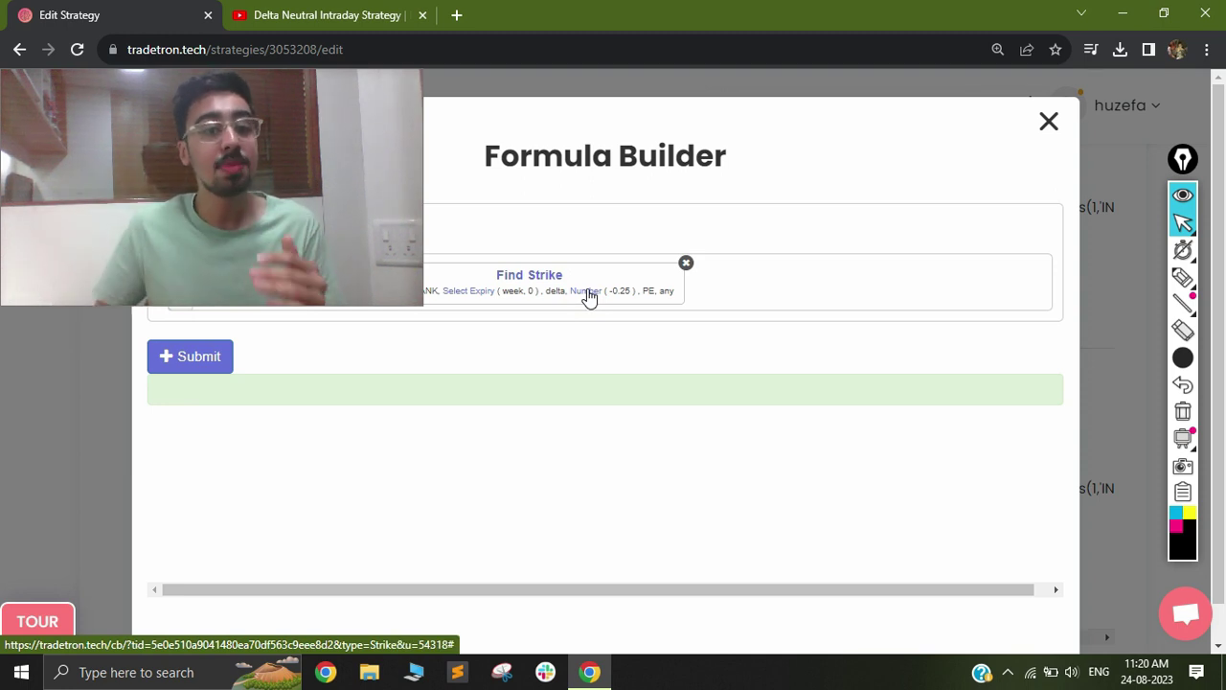
{"action": "left_click", "coordinate": [585, 291]}
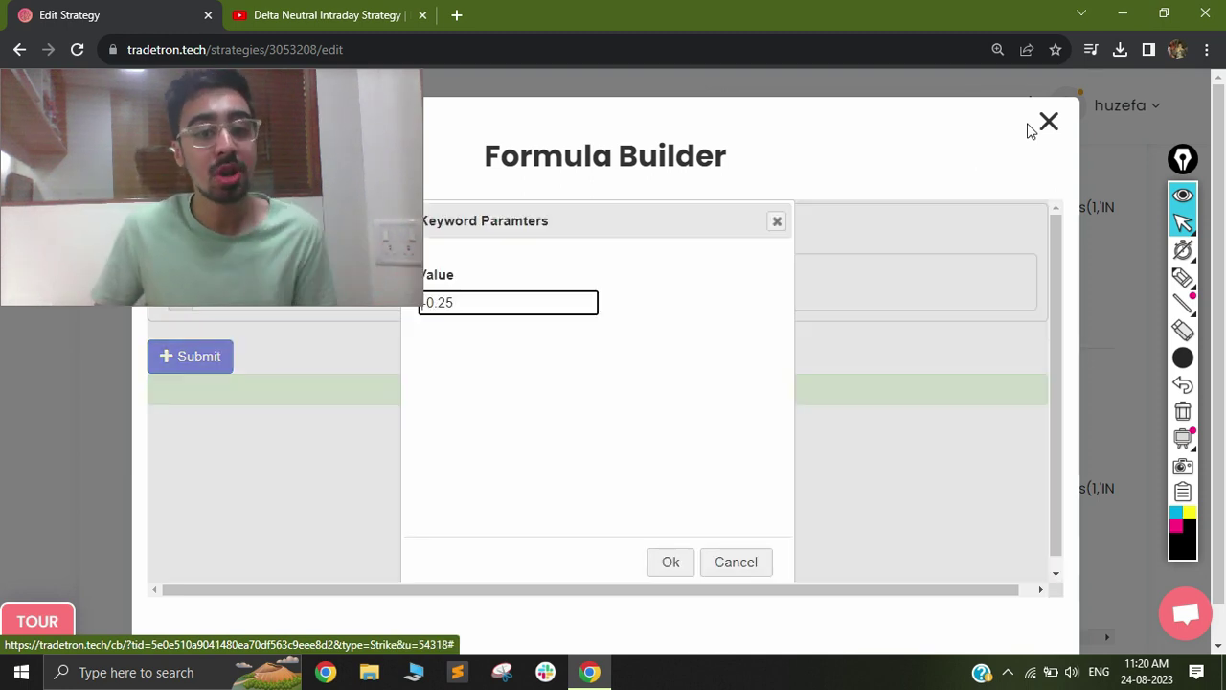
{"action": "left_click", "coordinate": [778, 222]}
{"action": "left_click", "coordinate": [1047, 121]}
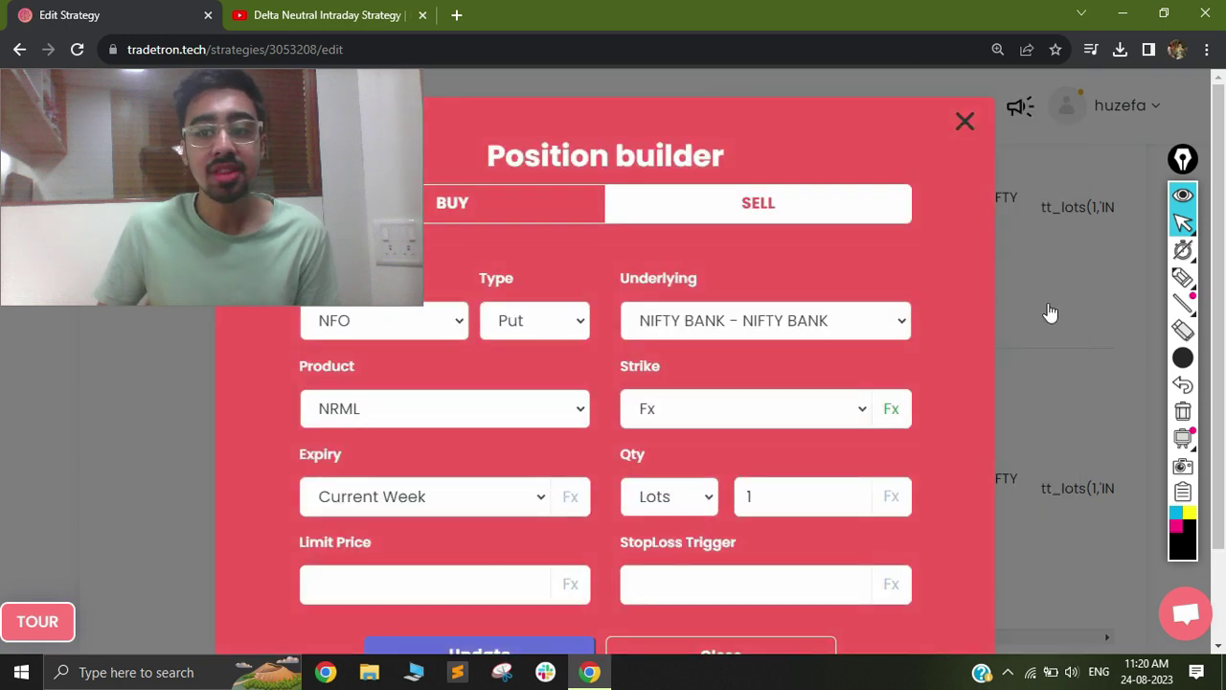
{"action": "left_click", "coordinate": [1049, 319]}
Step: Review the runtime variables of the Set 1 entry for the call and put instrument, price and strike, closing the list
{"action": "scroll", "coordinate": [1045, 274], "scroll_direction": "up", "scroll_amount": 3}
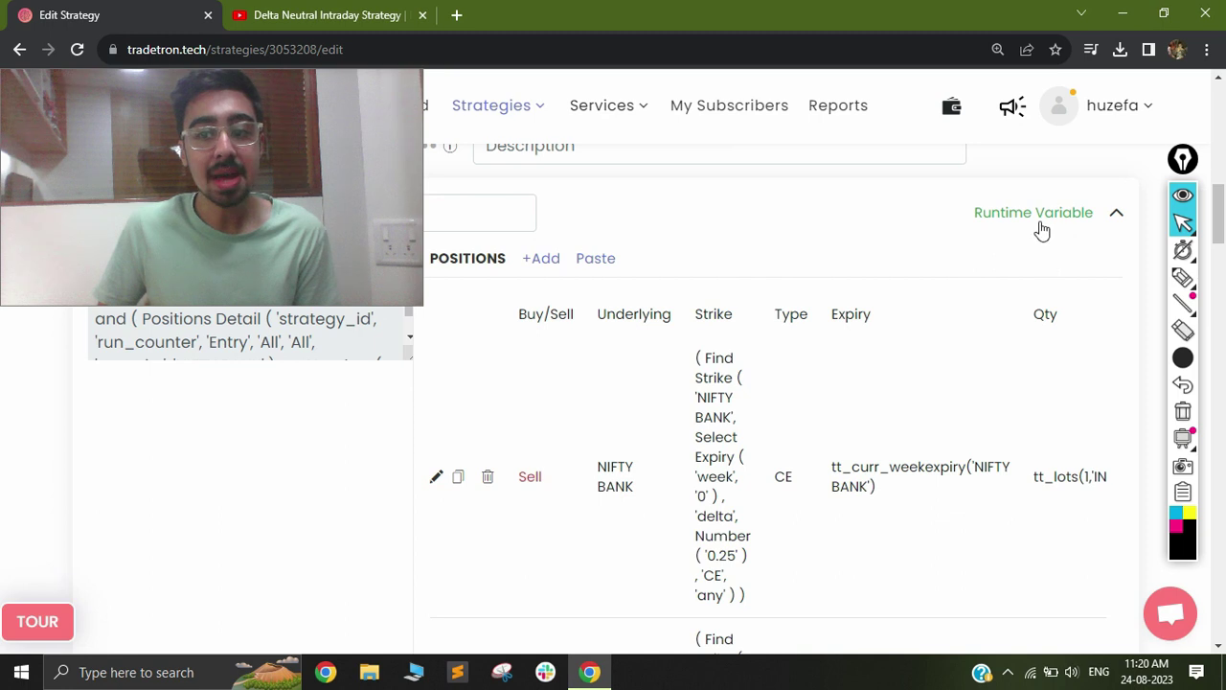
{"action": "left_click", "coordinate": [1040, 226]}
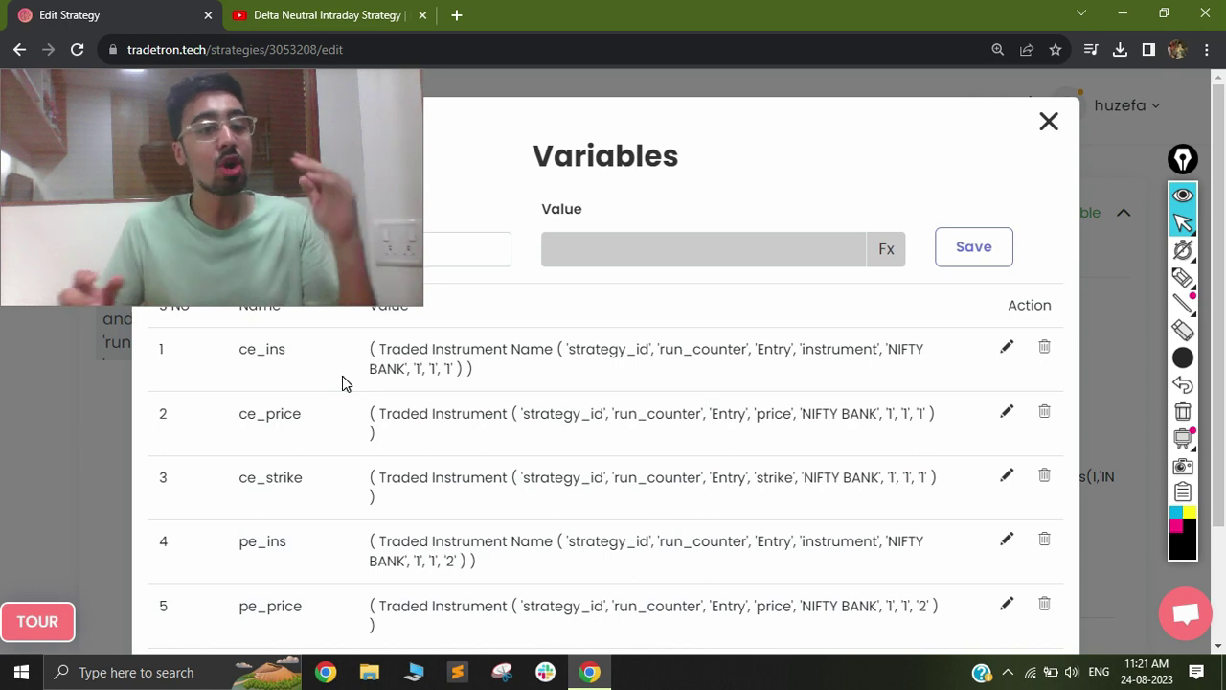
{"action": "scroll", "coordinate": [376, 451], "scroll_direction": "down", "scroll_amount": 1}
{"action": "scroll", "coordinate": [375, 450], "scroll_direction": "down", "scroll_amount": 1}
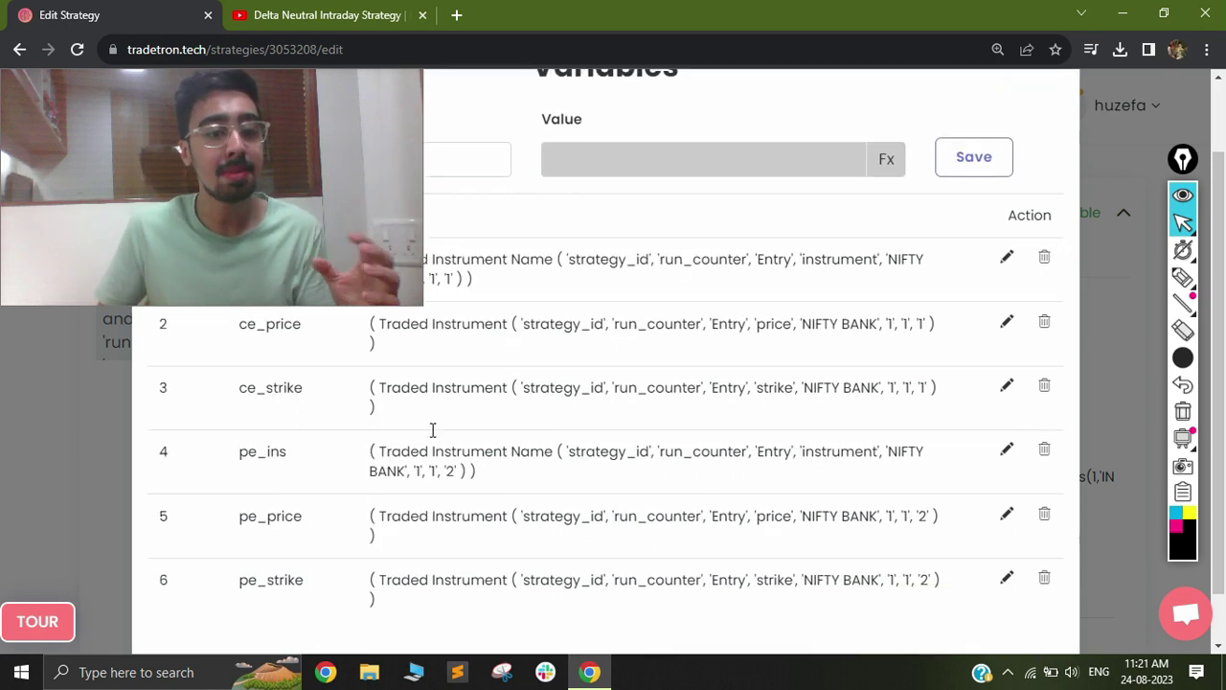
{"action": "scroll", "coordinate": [934, 180], "scroll_direction": "up", "scroll_amount": 2}
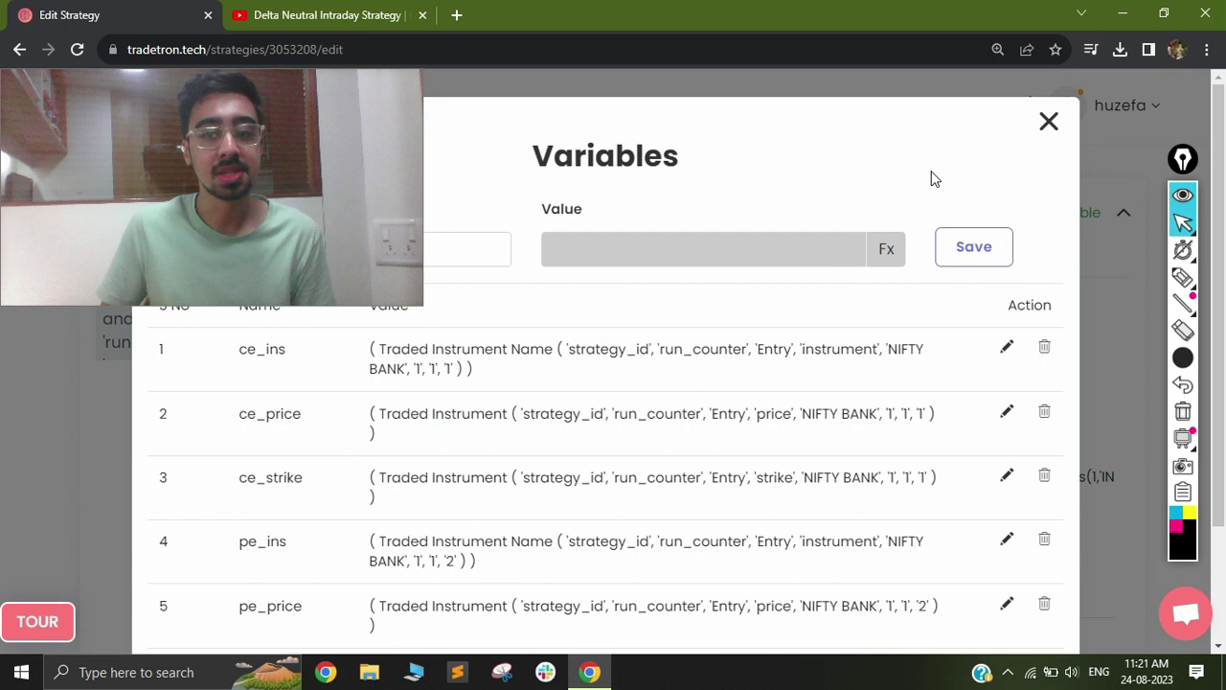
{"action": "left_click", "coordinate": [1049, 123]}
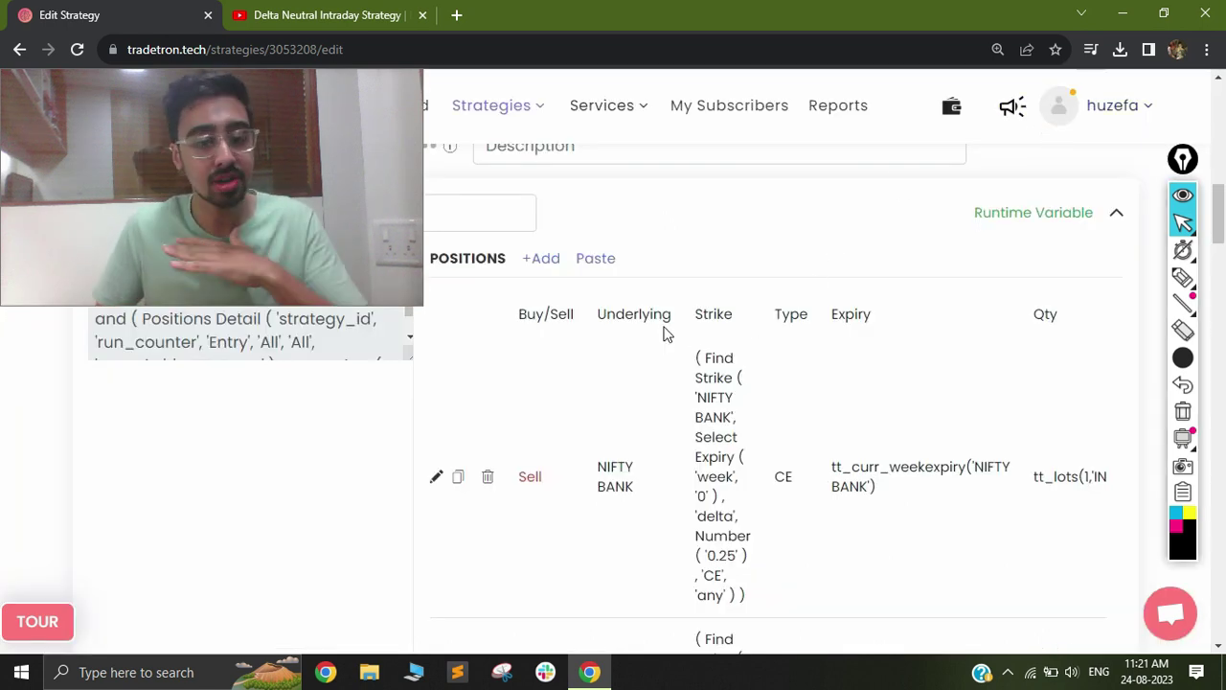
Step: Review the Repair Continuous (S 1 R1) condition comparing the call's LTP with its stored price, and close the Condition Builder
{"action": "scroll", "coordinate": [666, 313], "scroll_direction": "down", "scroll_amount": 4}
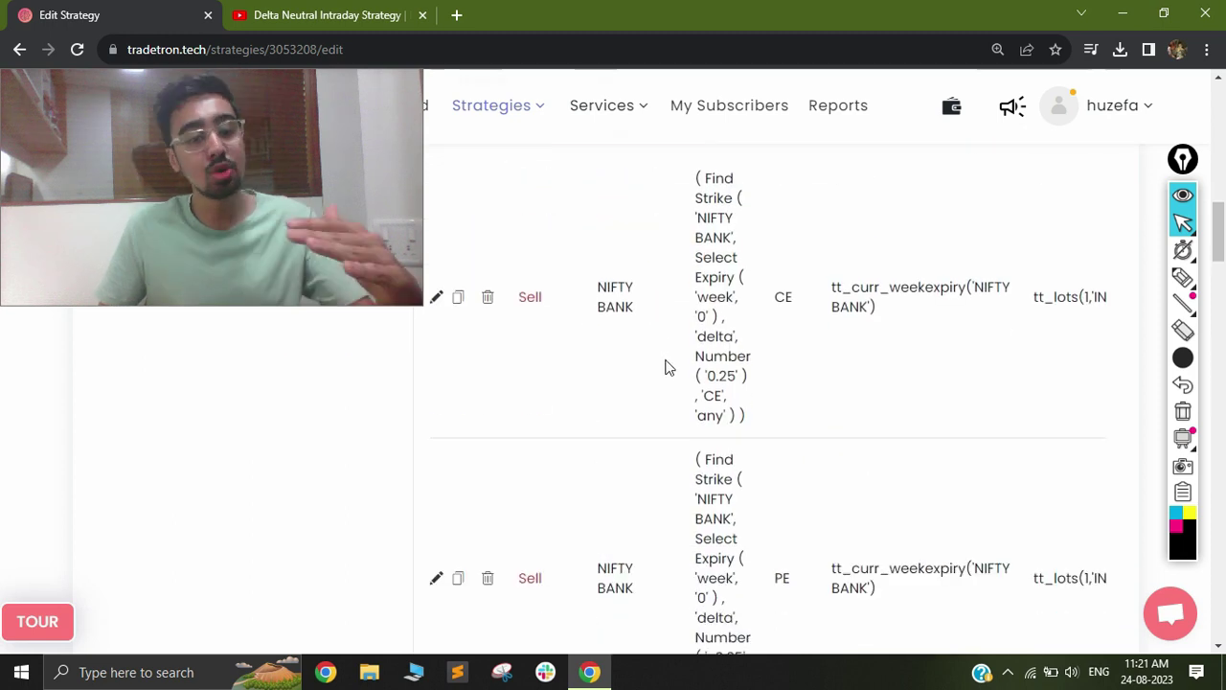
{"action": "scroll", "coordinate": [654, 383], "scroll_direction": "down", "scroll_amount": 2}
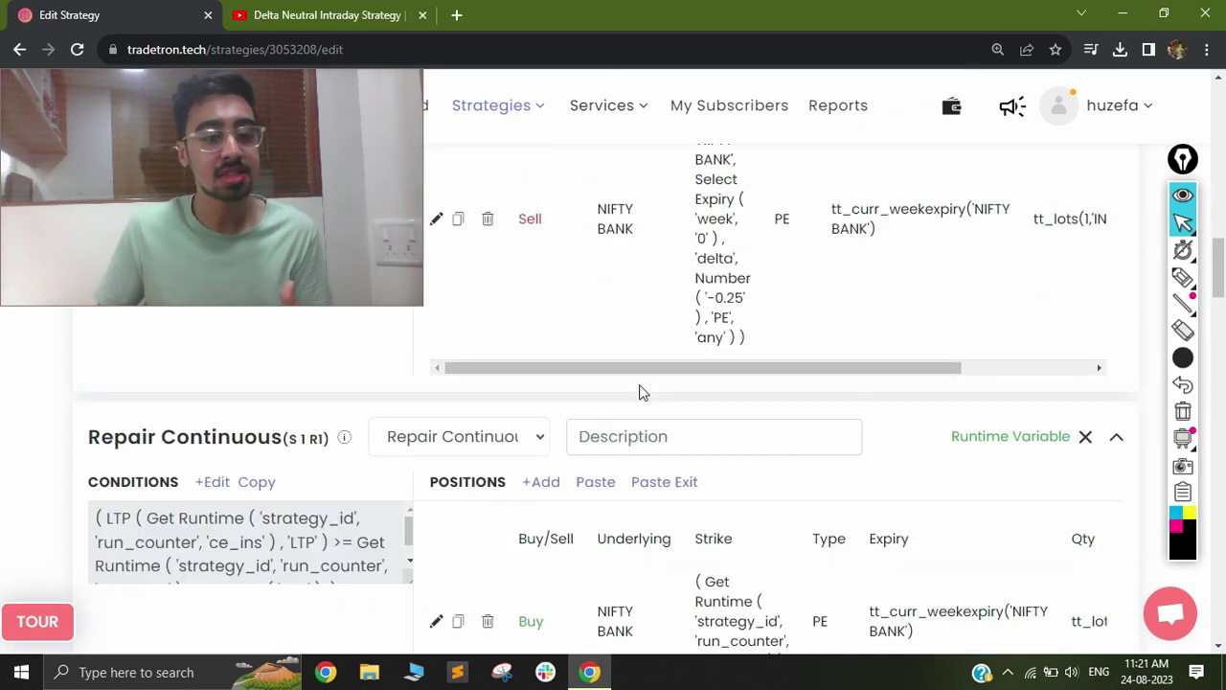
{"action": "left_click", "coordinate": [216, 483]}
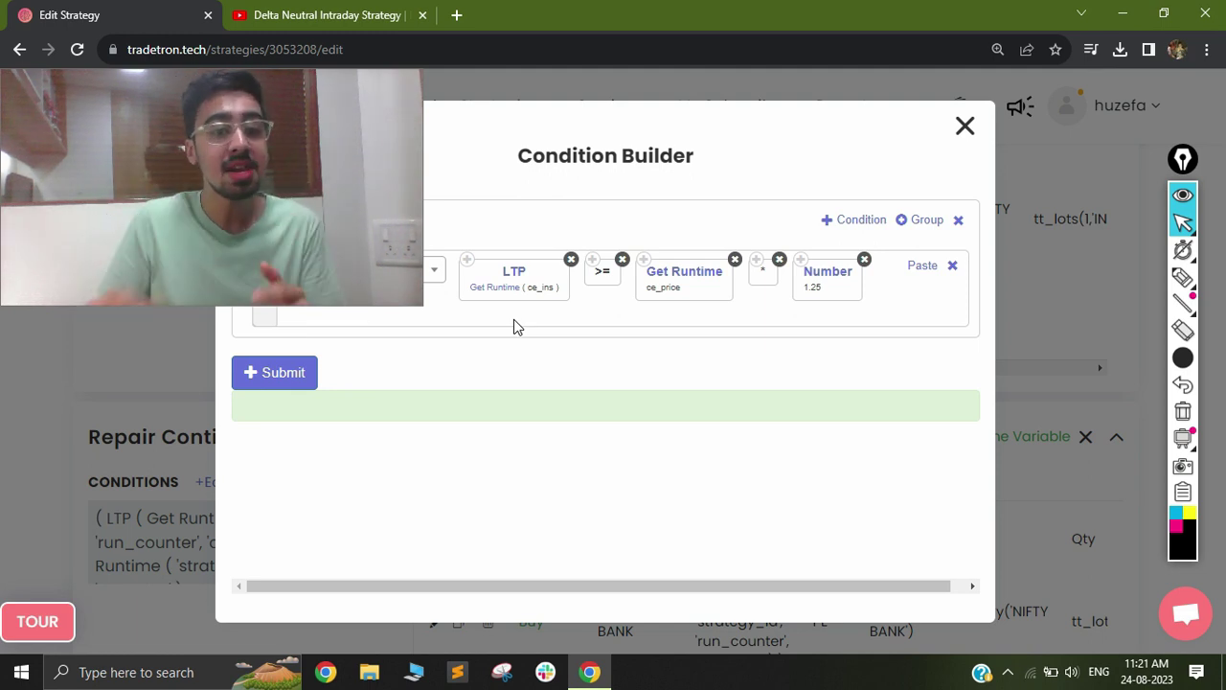
{"action": "left_click", "coordinate": [964, 124]}
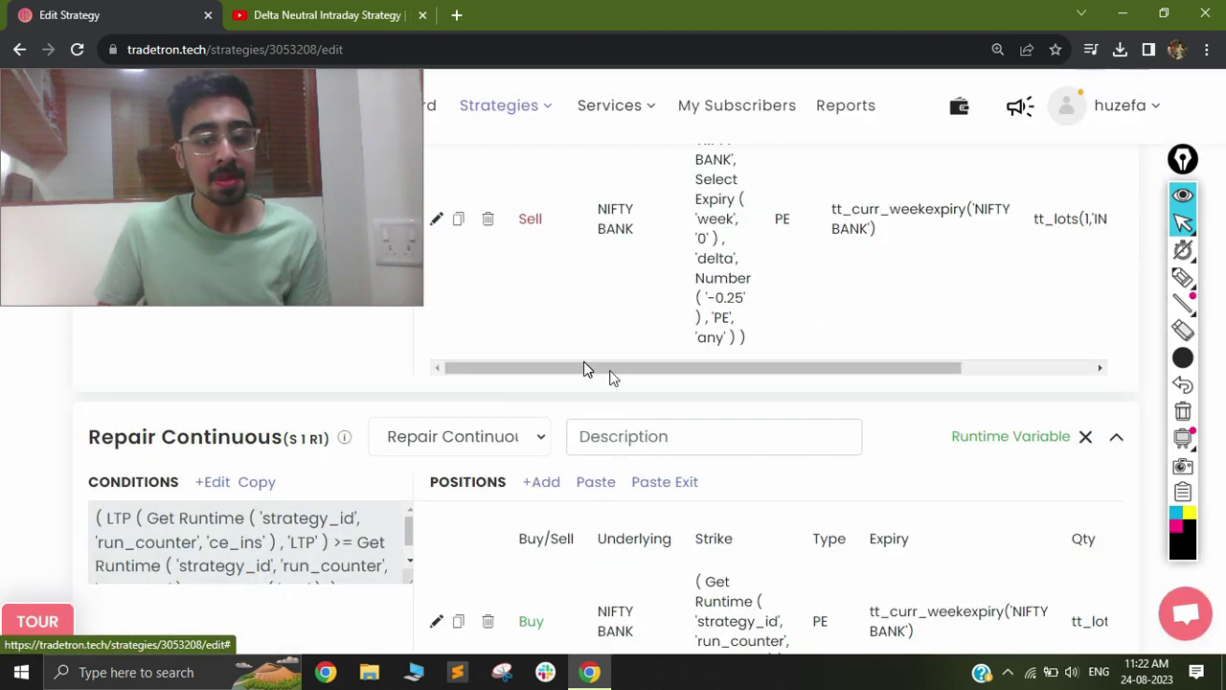
Step: Inspect the strike formula of the put buy position in Repair Continuous (S 1 R1) and close its builders
{"action": "scroll", "coordinate": [584, 364], "scroll_direction": "down", "scroll_amount": 1}
{"action": "scroll", "coordinate": [527, 388], "scroll_direction": "down", "scroll_amount": 2}
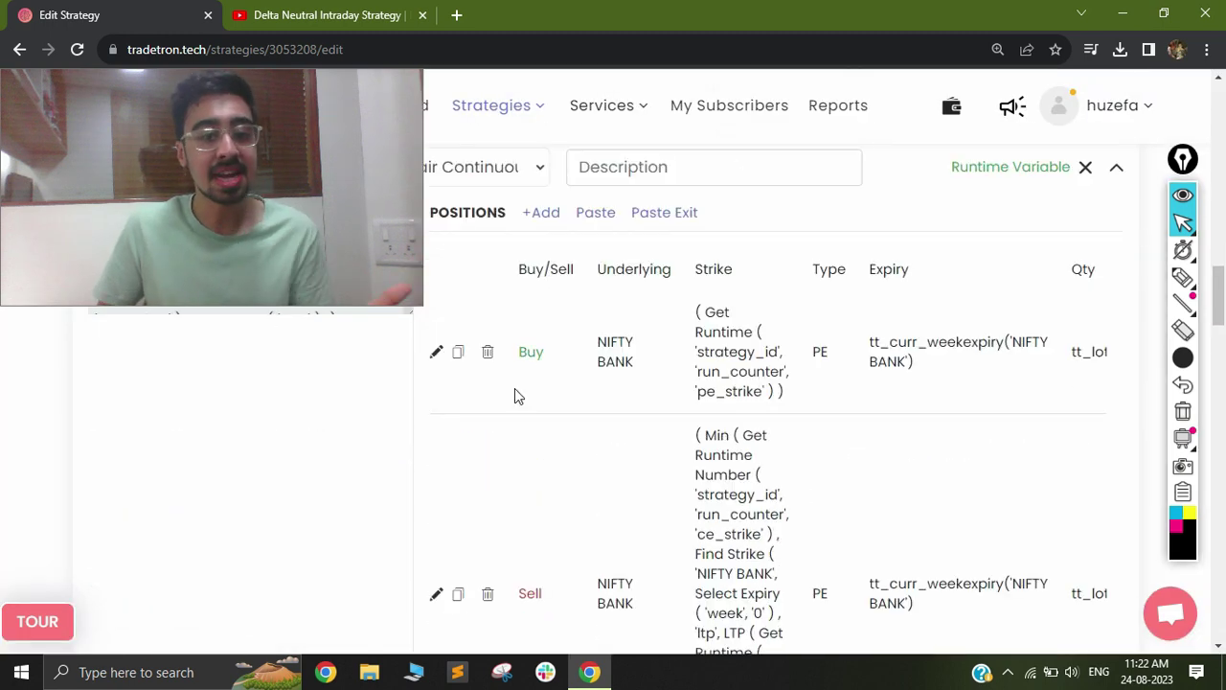
{"action": "left_click", "coordinate": [436, 354]}
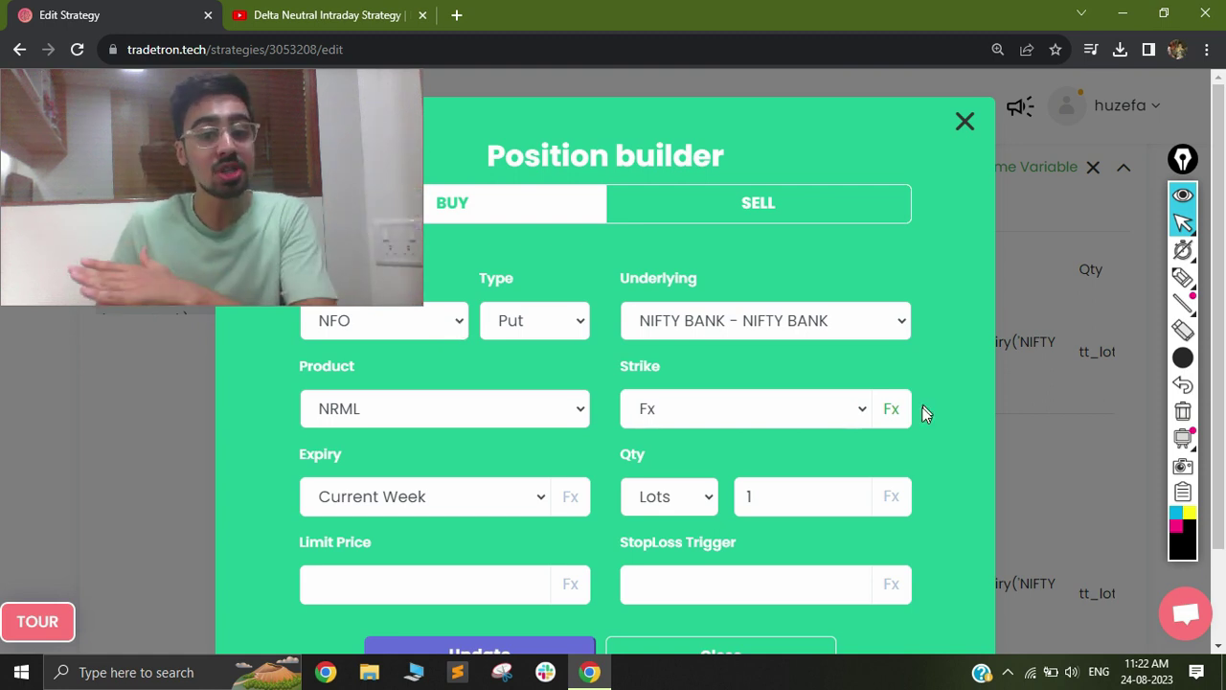
{"action": "left_click", "coordinate": [891, 410]}
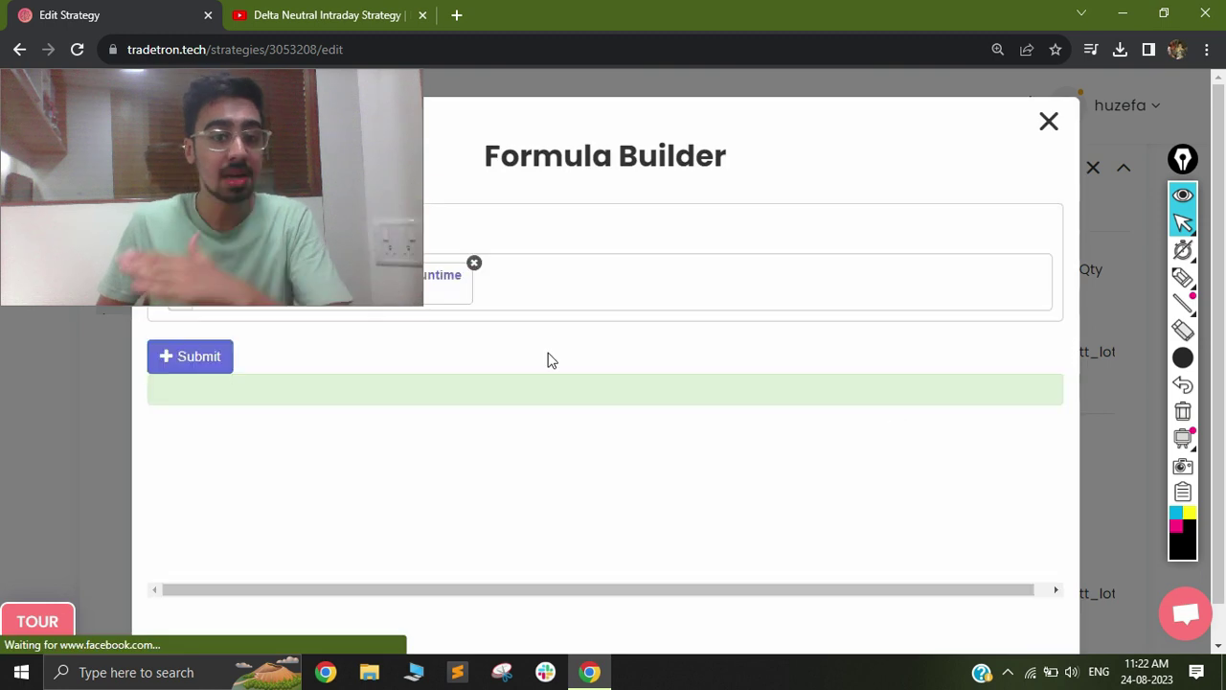
{"action": "left_click", "coordinate": [448, 283]}
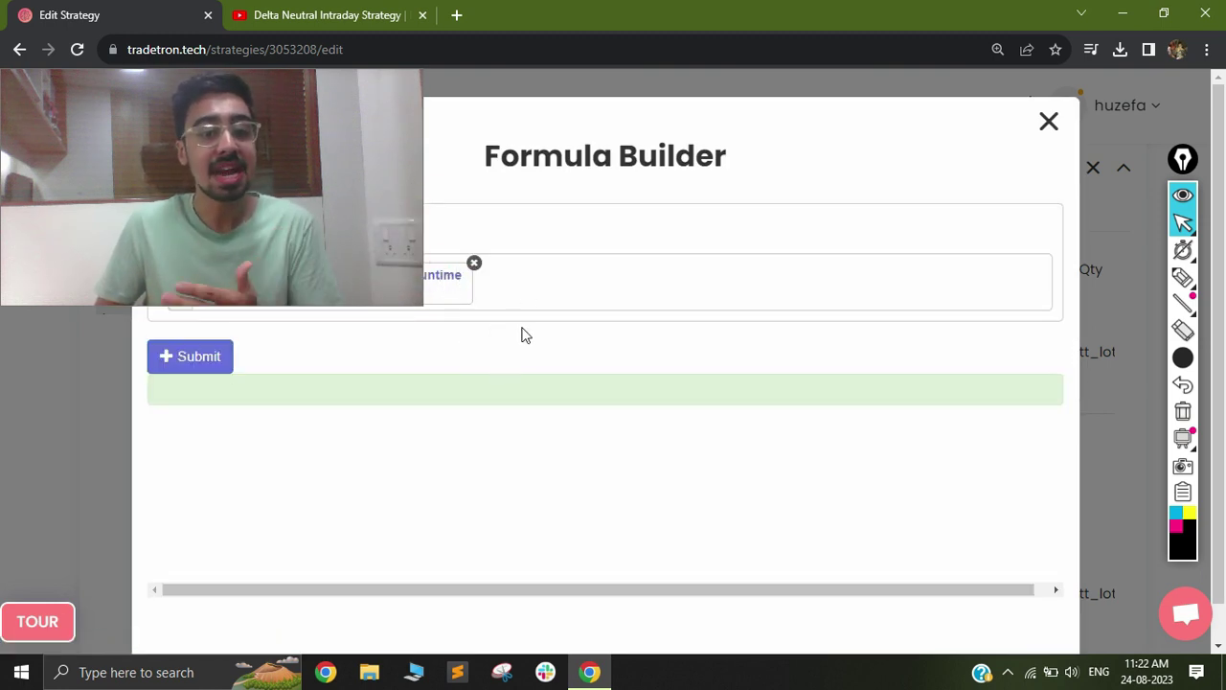
{"action": "left_click", "coordinate": [448, 276]}
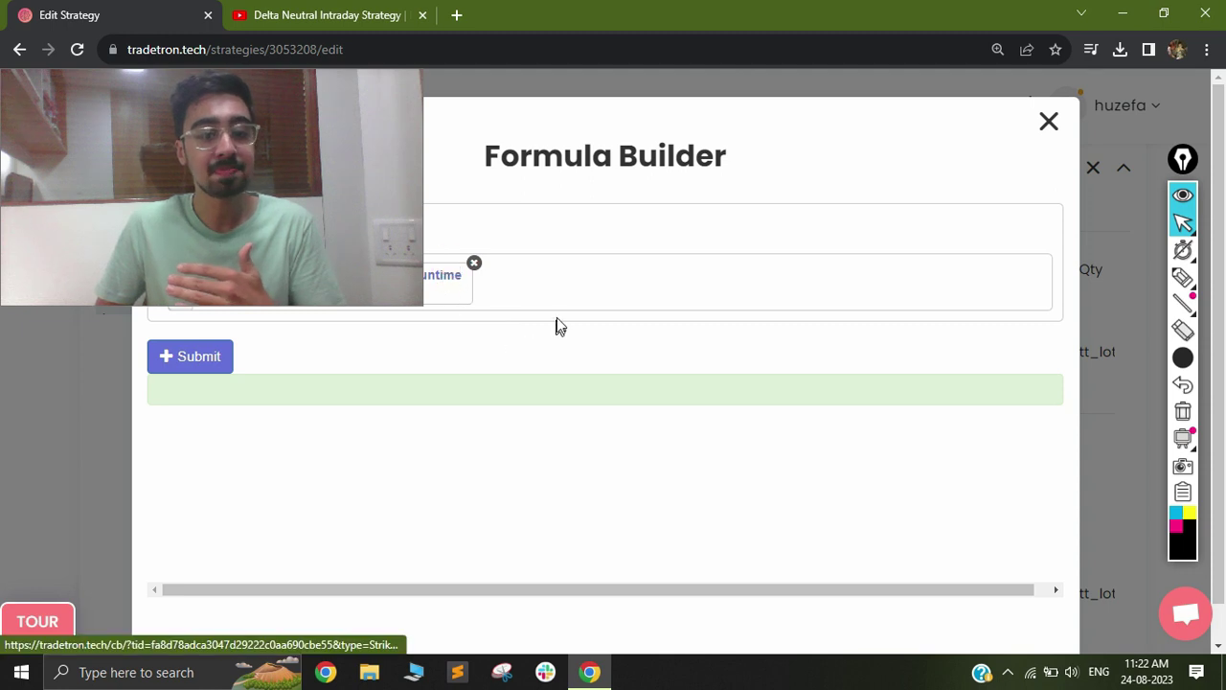
{"action": "left_click", "coordinate": [736, 565]}
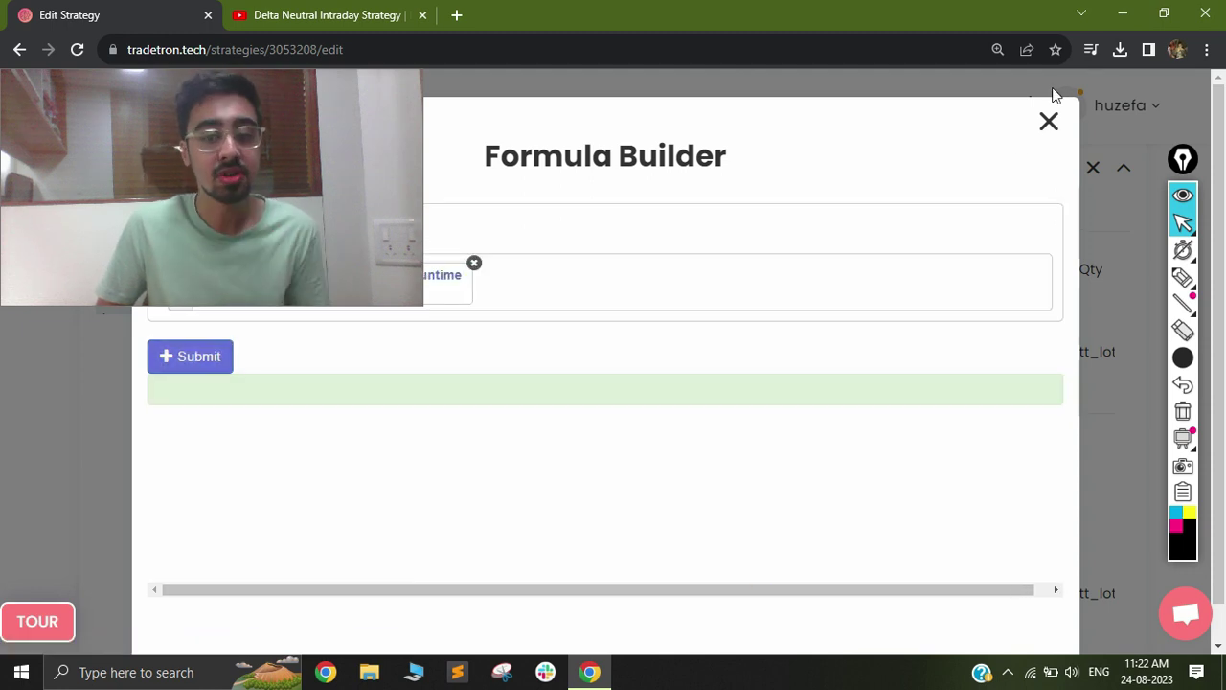
{"action": "scroll", "coordinate": [924, 206], "scroll_direction": "down", "scroll_amount": 3}
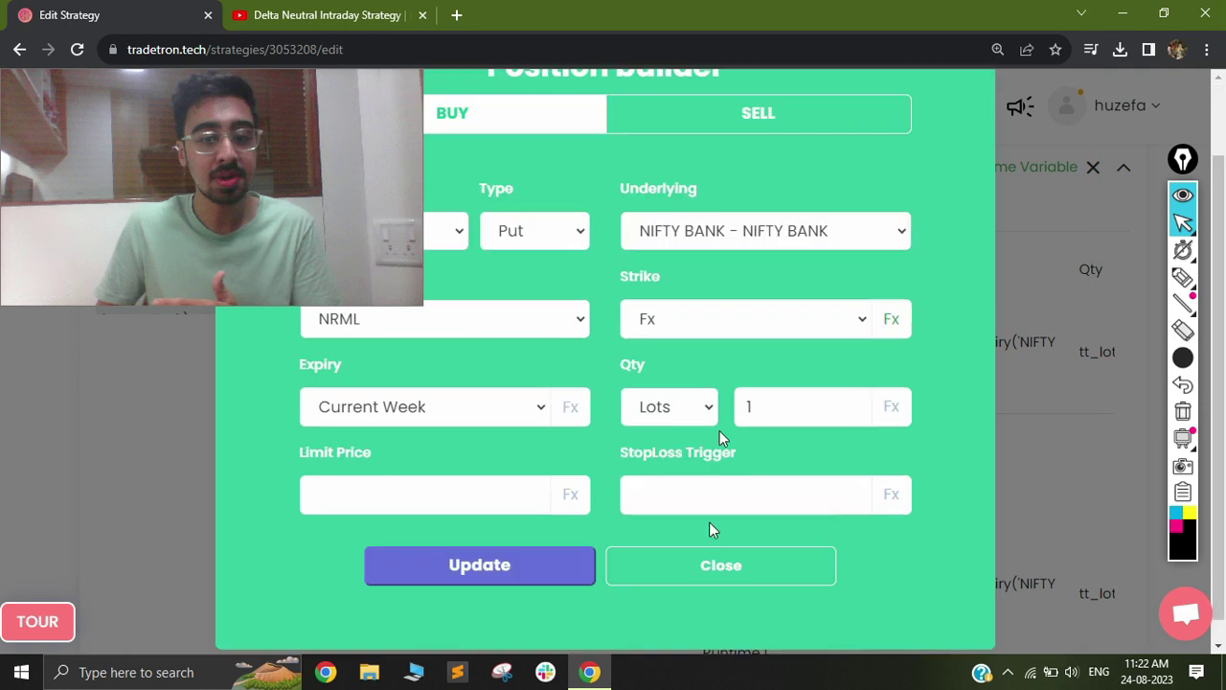
{"action": "left_click", "coordinate": [469, 541]}
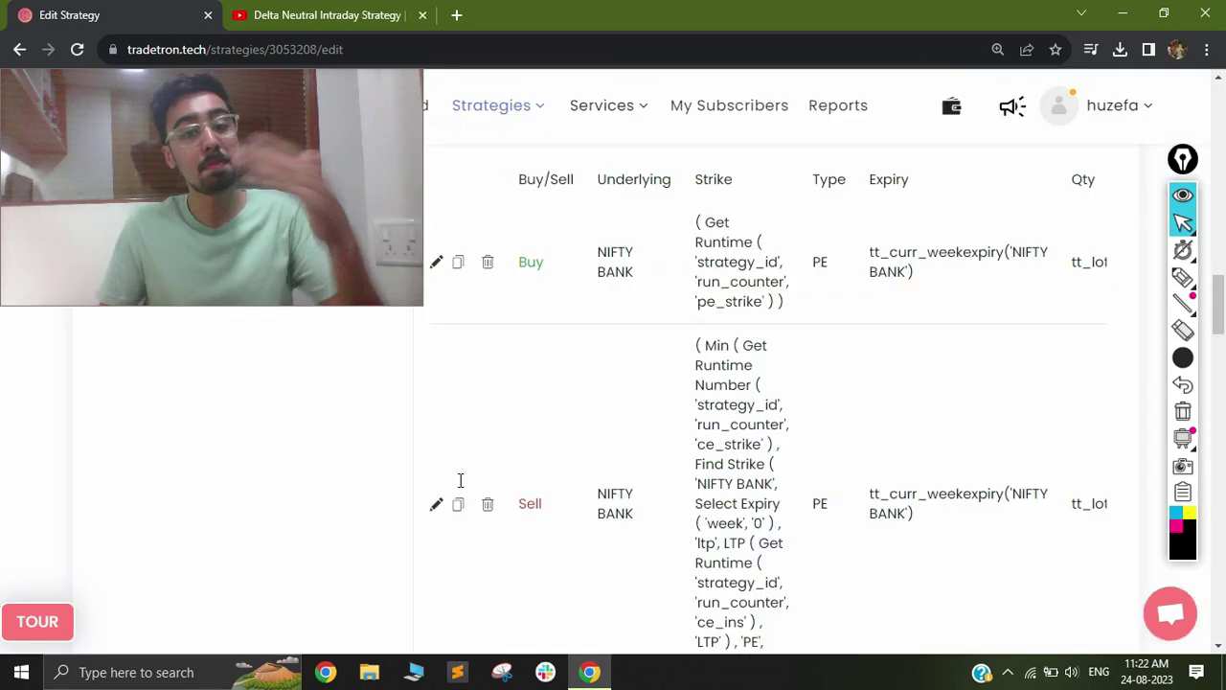
Step: Inspect the Min strike formula of the put sell position in Repair Continuous (S 1 R1), closing the builders without changes
{"action": "left_click", "coordinate": [433, 505]}
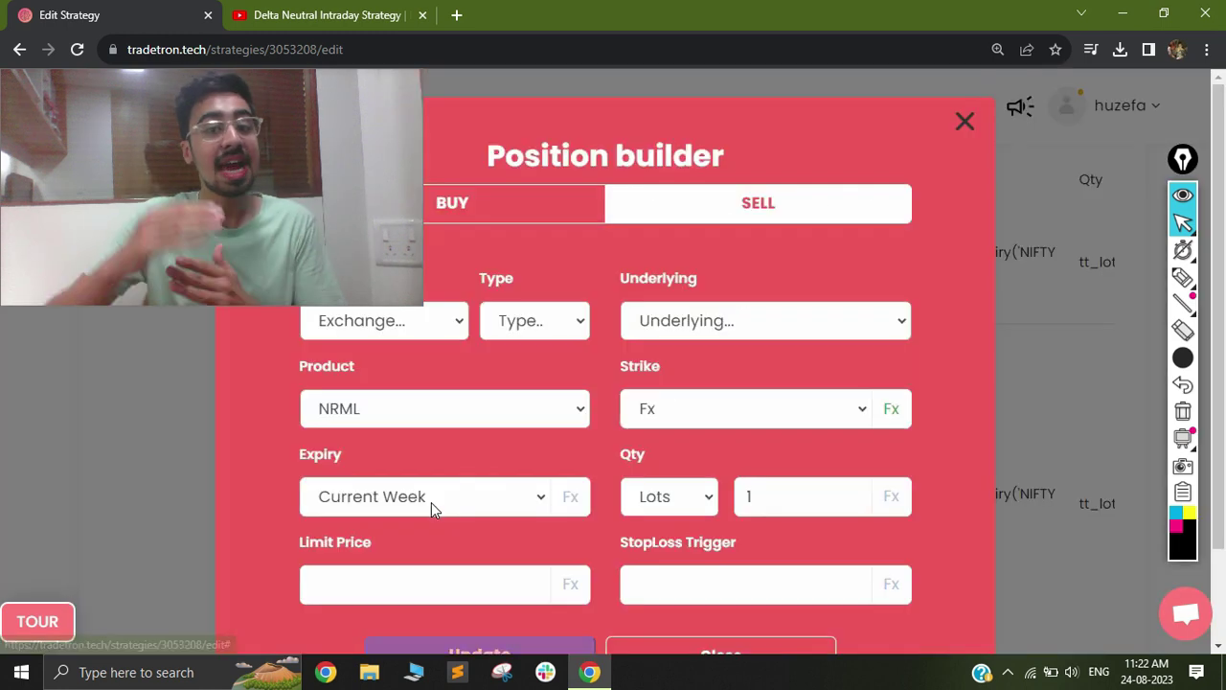
{"action": "left_click", "coordinate": [891, 410]}
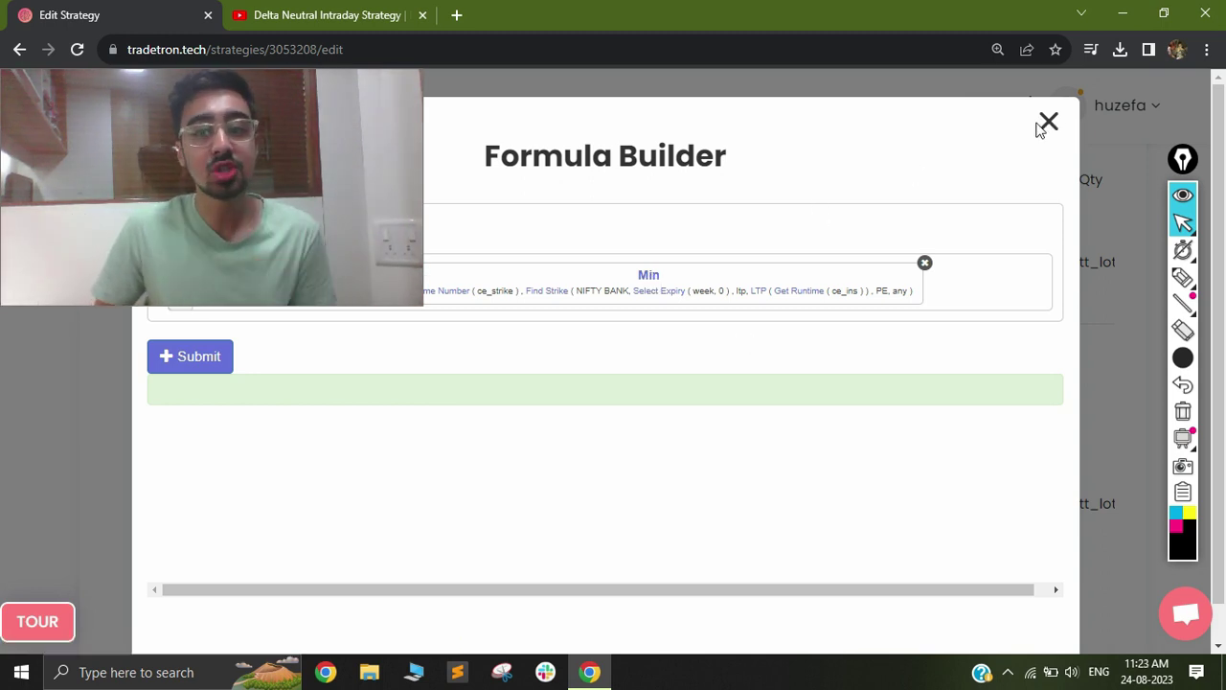
{"action": "key", "text": "Escape"}
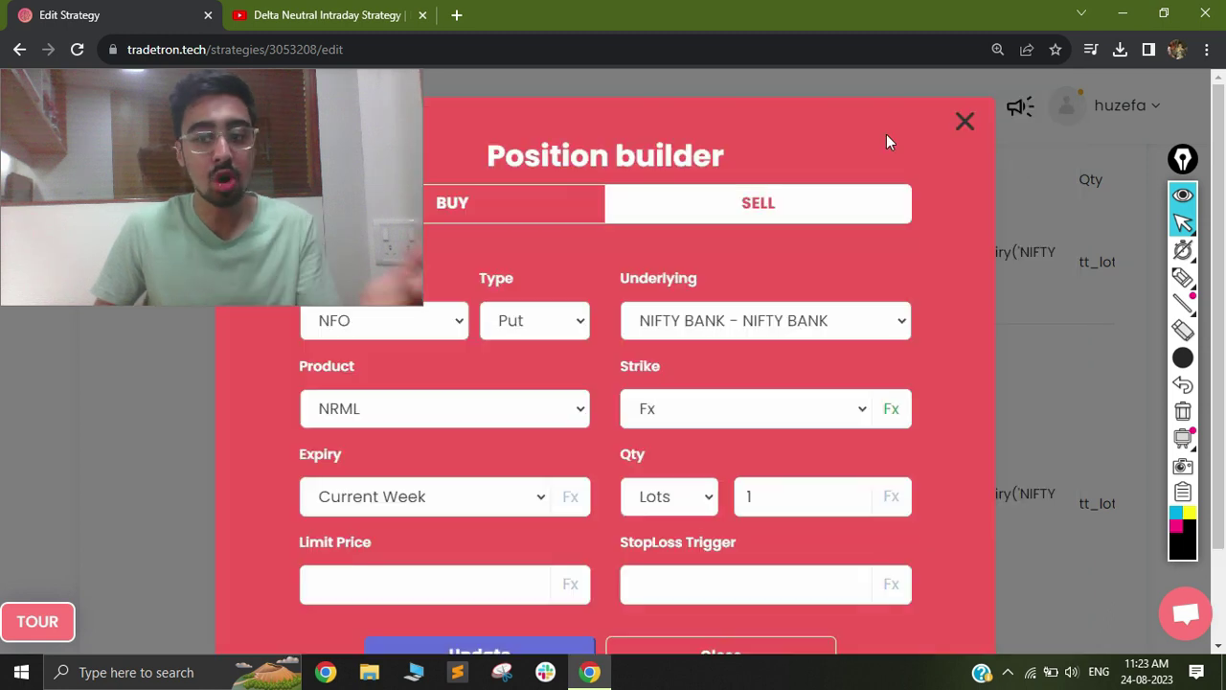
{"action": "left_click", "coordinate": [964, 123]}
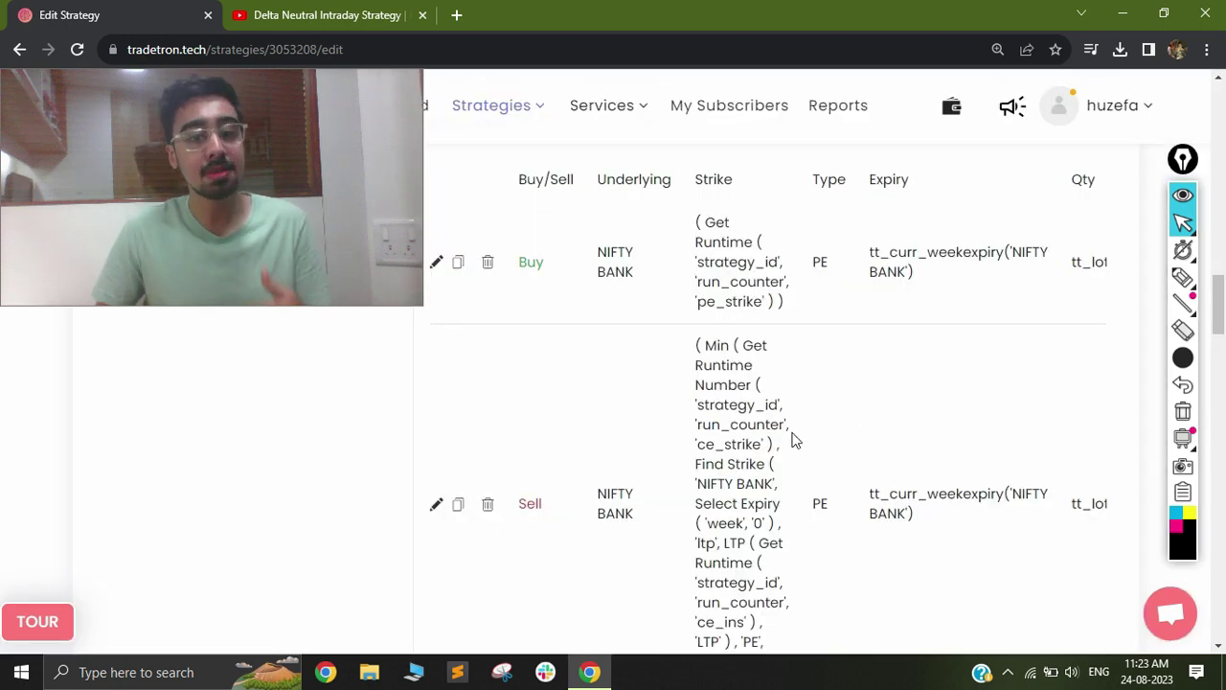
Step: Review the runtime variables of Repair Continuous (S 1 R1) and close the list
{"action": "scroll", "coordinate": [791, 439], "scroll_direction": "down", "scroll_amount": 2}
{"action": "scroll", "coordinate": [1043, 309], "scroll_direction": "up", "scroll_amount": 3}
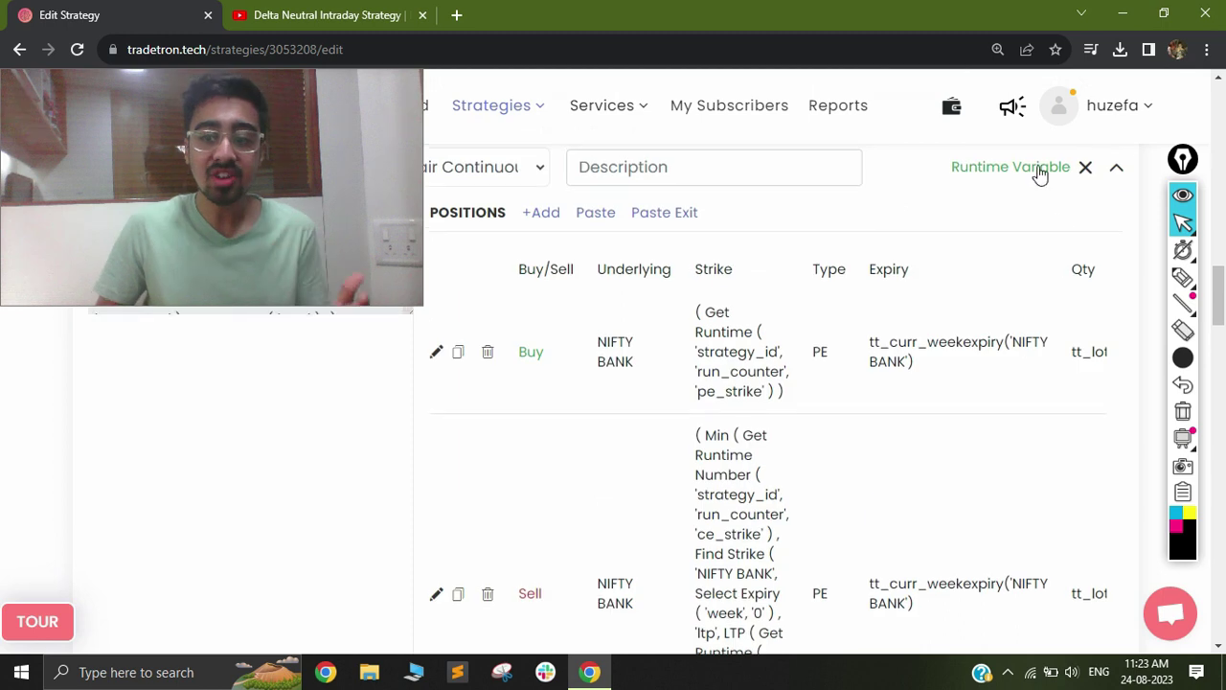
{"action": "left_click", "coordinate": [1041, 168]}
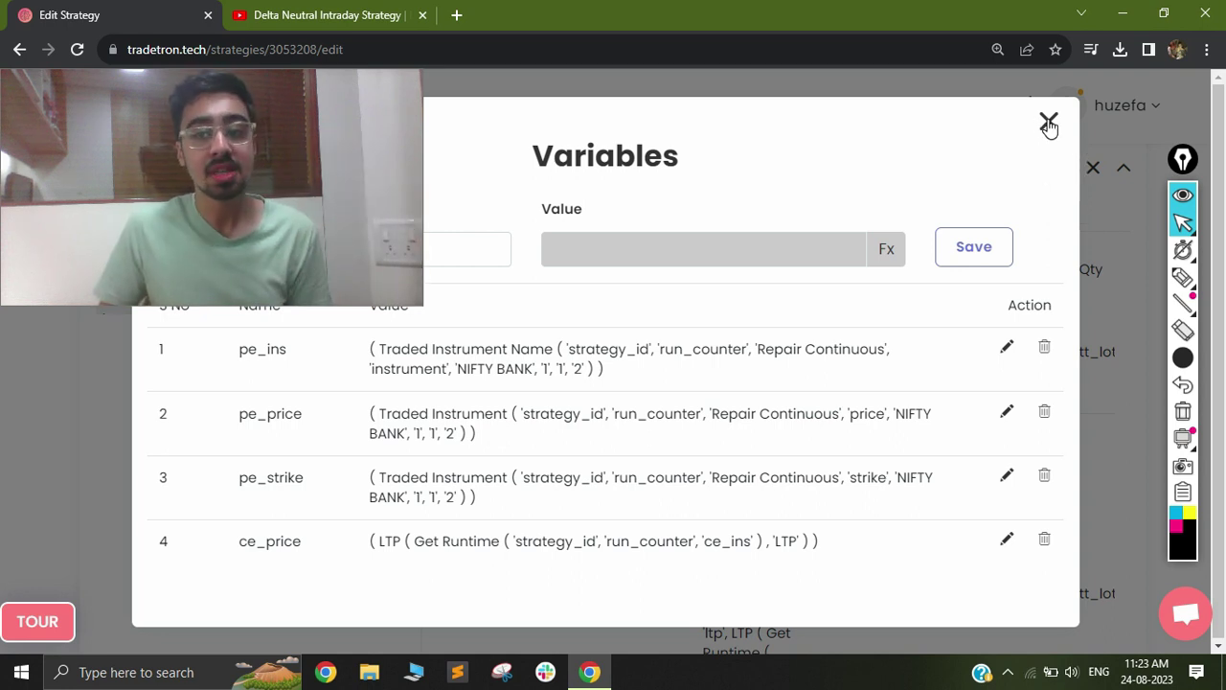
{"action": "left_click", "coordinate": [1049, 122]}
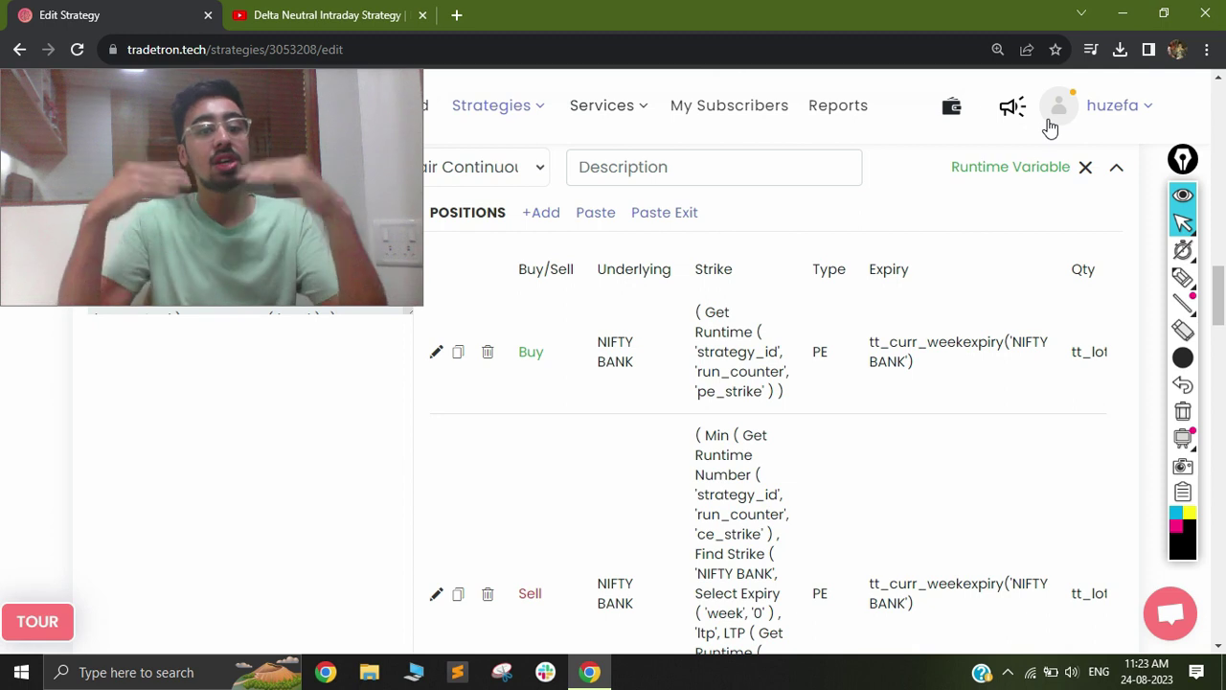
Step: Examine the condition and the call buy and sell positions of Repair Continuous (S 1 R2)
{"action": "scroll", "coordinate": [1025, 421], "scroll_direction": "down", "scroll_amount": 5}
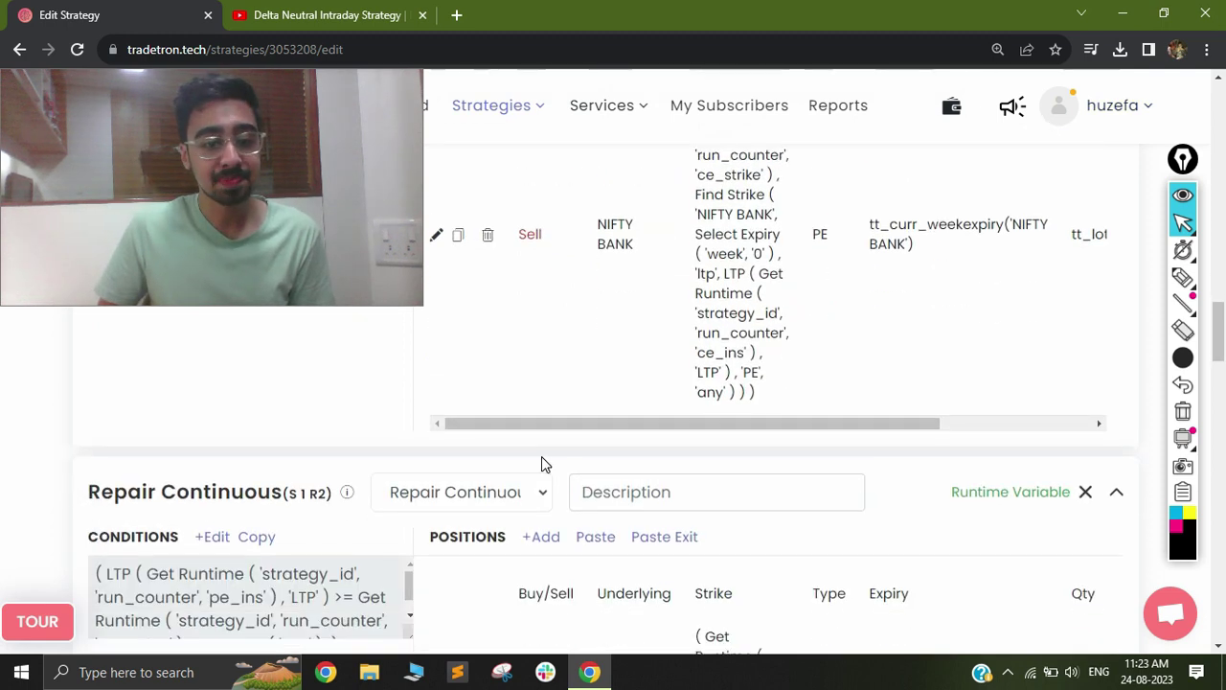
{"action": "scroll", "coordinate": [397, 443], "scroll_direction": "down", "scroll_amount": 1}
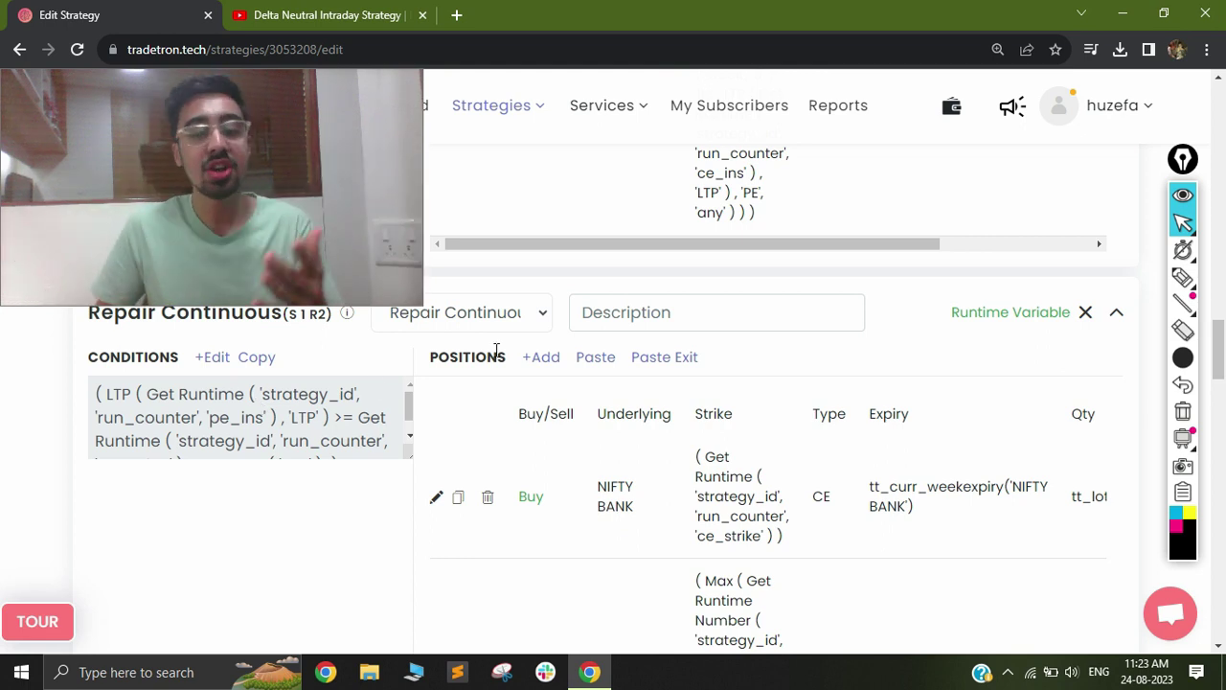
{"action": "scroll", "coordinate": [498, 350], "scroll_direction": "down", "scroll_amount": 1}
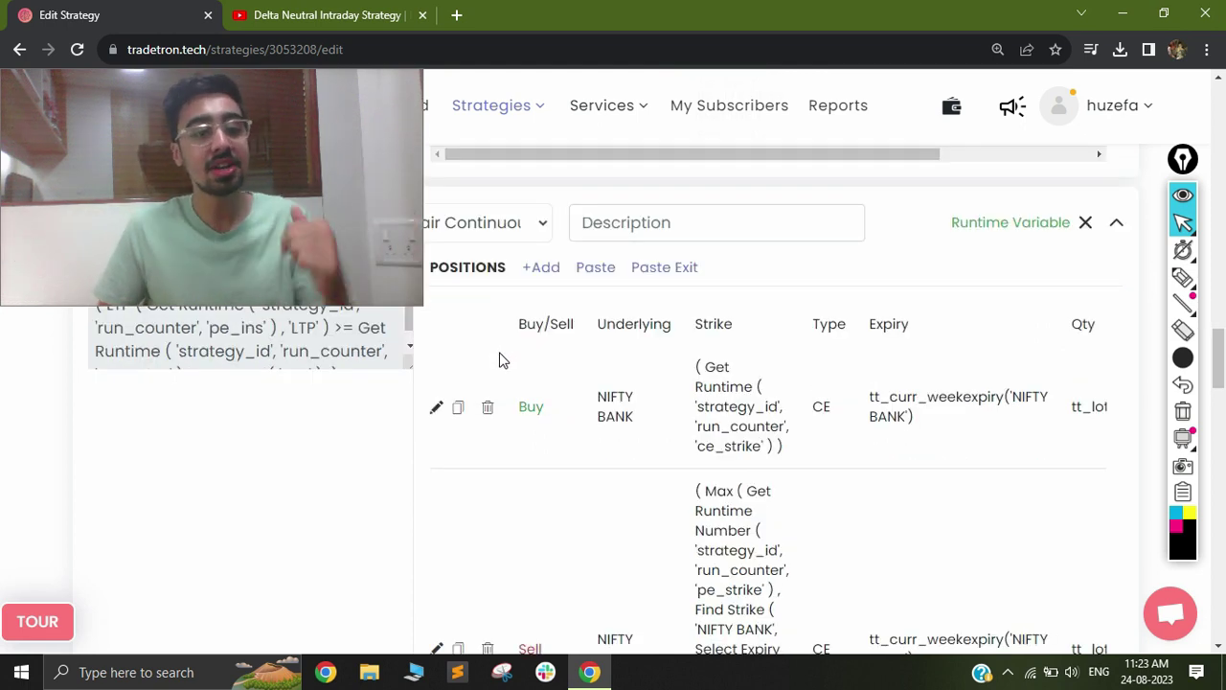
{"action": "scroll", "coordinate": [502, 361], "scroll_direction": "down", "scroll_amount": 1}
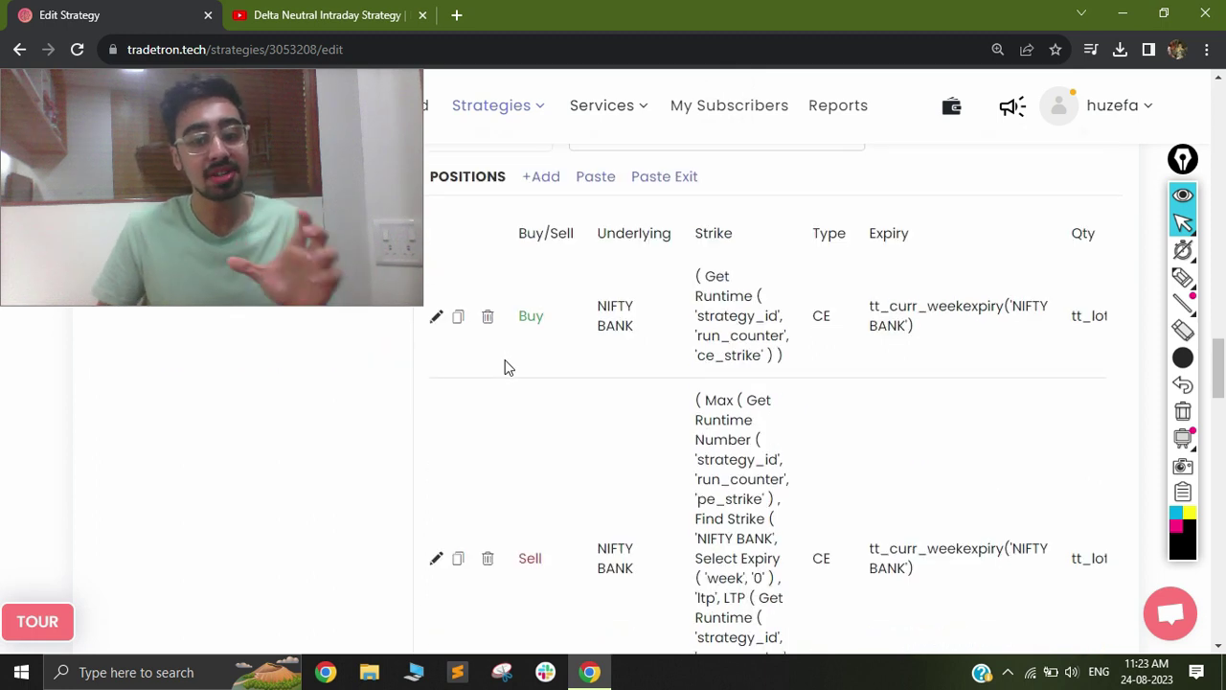
{"action": "scroll", "coordinate": [503, 369], "scroll_direction": "down", "scroll_amount": 1}
Step: Examine the Universal Exit conditions on profit, time, strikes and leg prices in the Condition Builder and close it unchanged
{"action": "scroll", "coordinate": [504, 376], "scroll_direction": "down", "scroll_amount": 4}
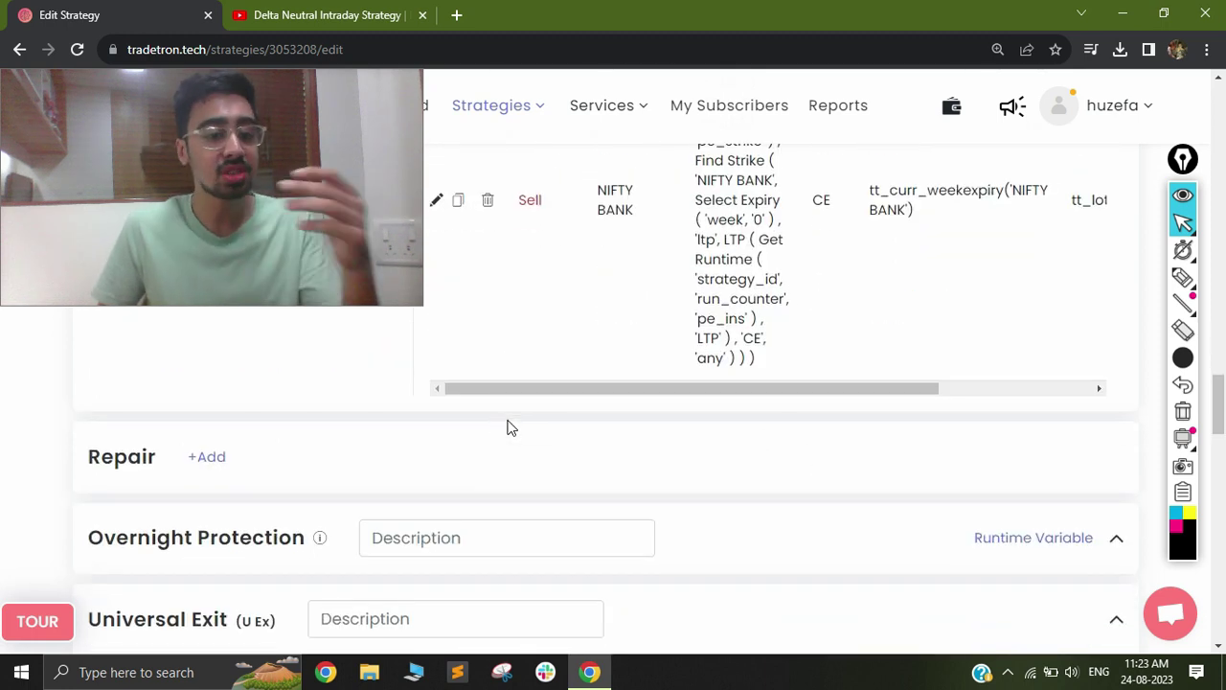
{"action": "scroll", "coordinate": [508, 427], "scroll_direction": "down", "scroll_amount": 1}
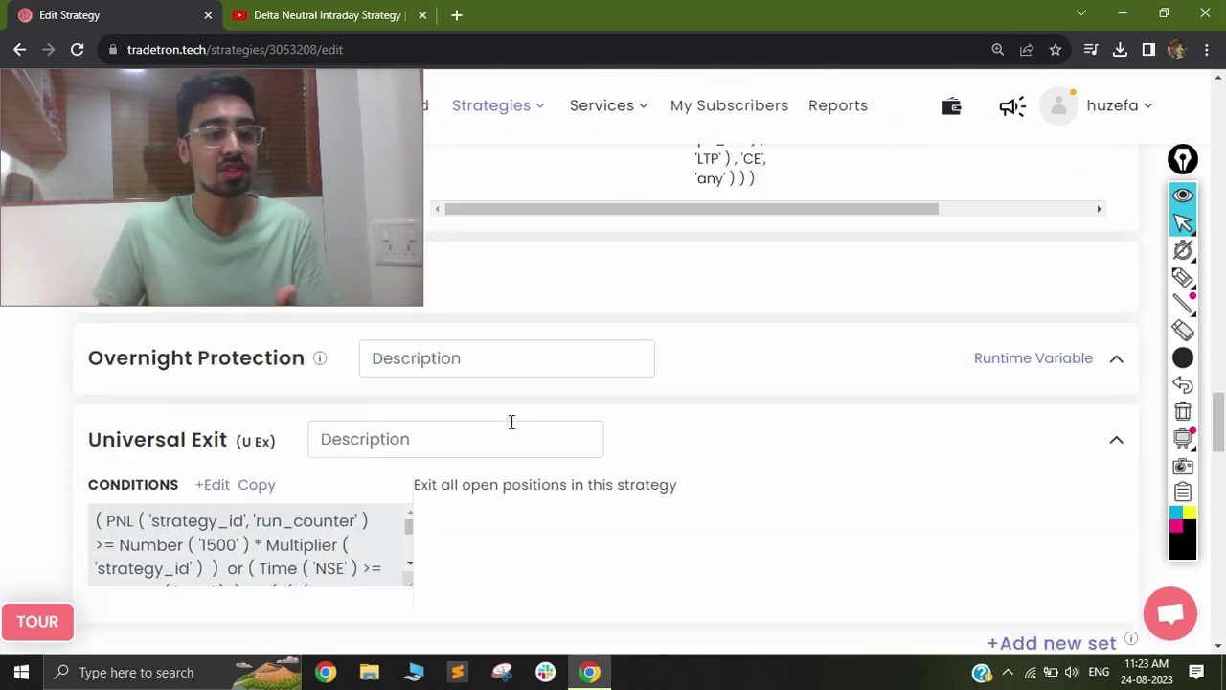
{"action": "left_click", "coordinate": [213, 486]}
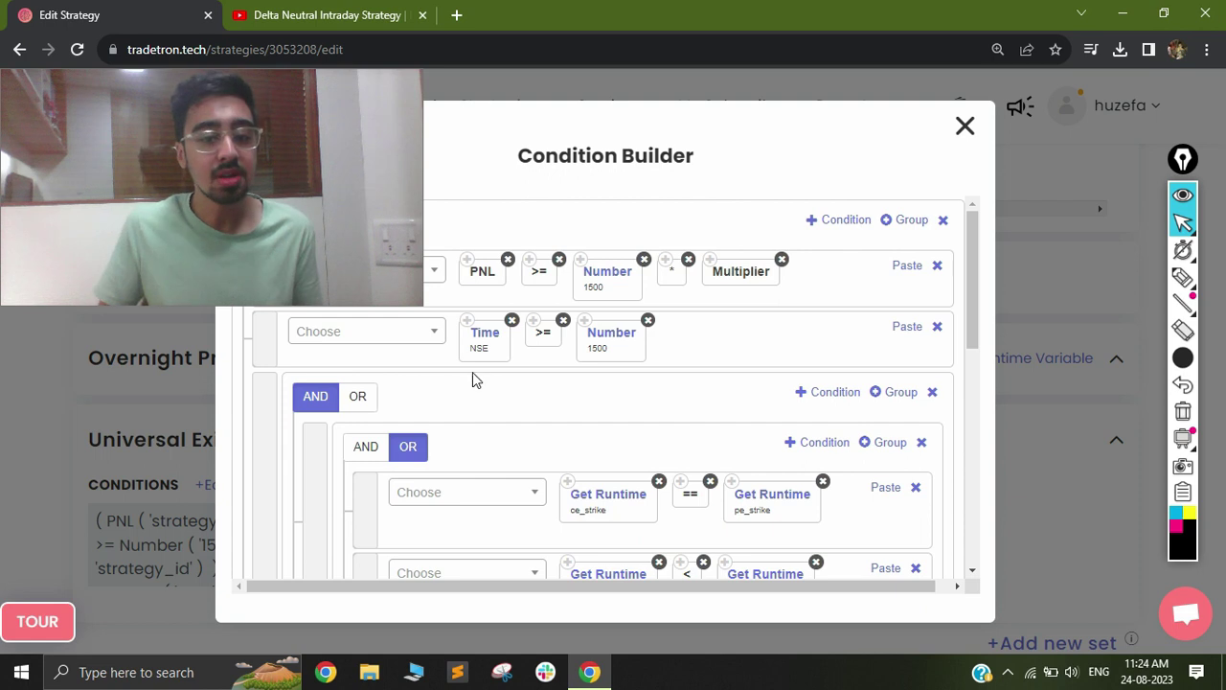
{"action": "scroll", "coordinate": [624, 410], "scroll_direction": "down", "scroll_amount": 3}
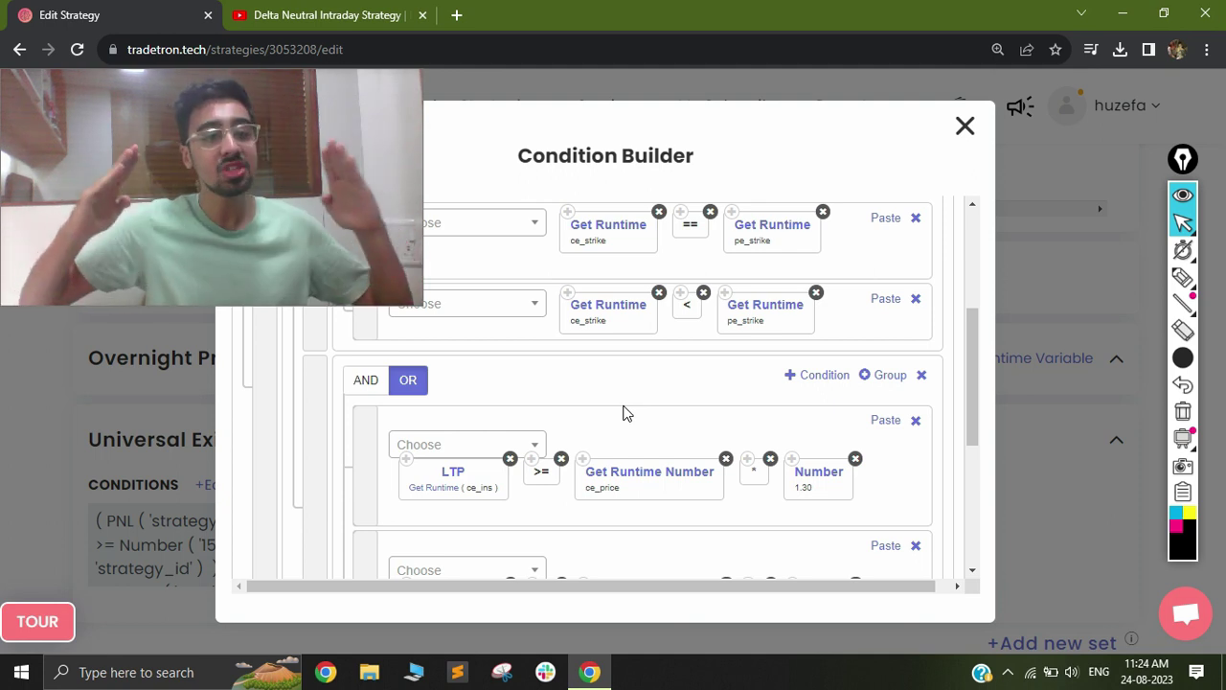
{"action": "scroll", "coordinate": [626, 413], "scroll_direction": "down", "scroll_amount": 2}
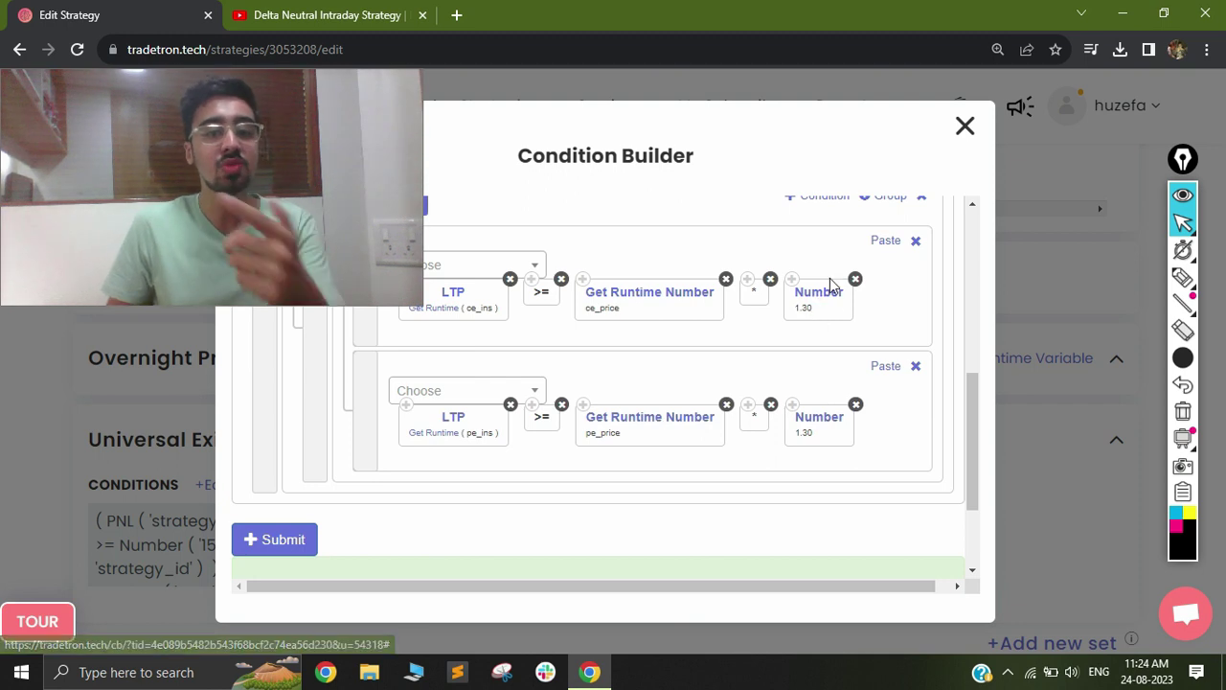
{"action": "left_click", "coordinate": [963, 130]}
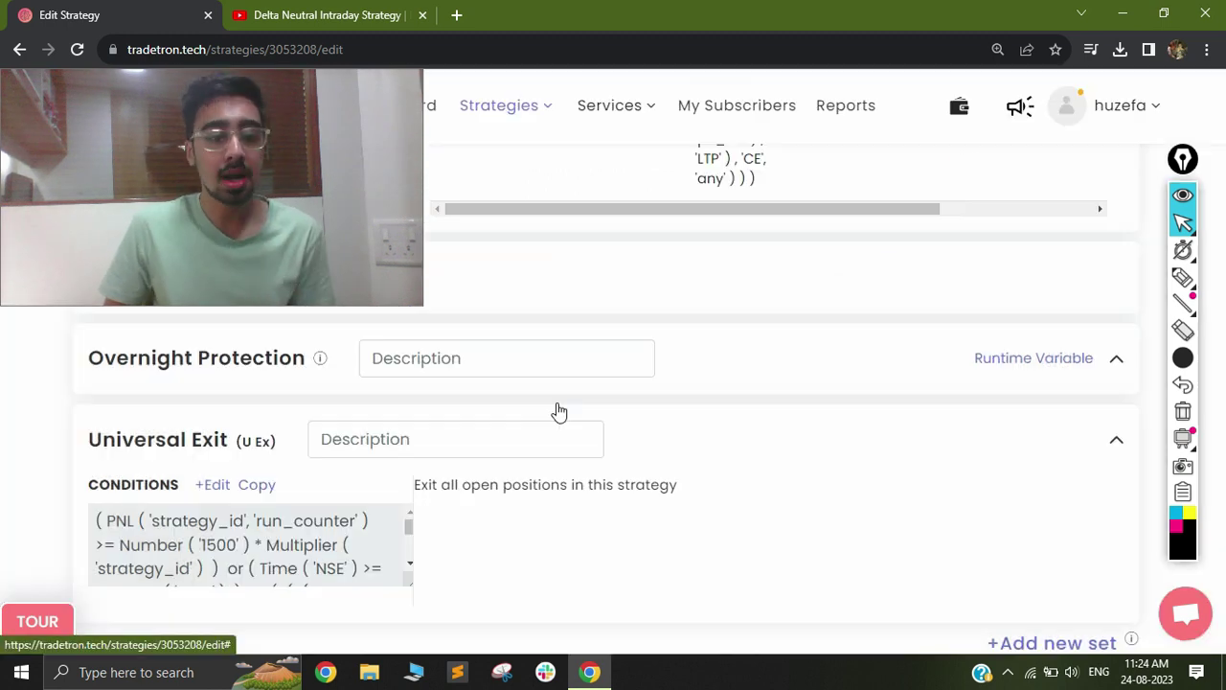
Step: Review the strategy's execution settings and open its BackTest options, closing them without starting a backtest
{"action": "scroll", "coordinate": [553, 489], "scroll_direction": "down", "scroll_amount": 3}
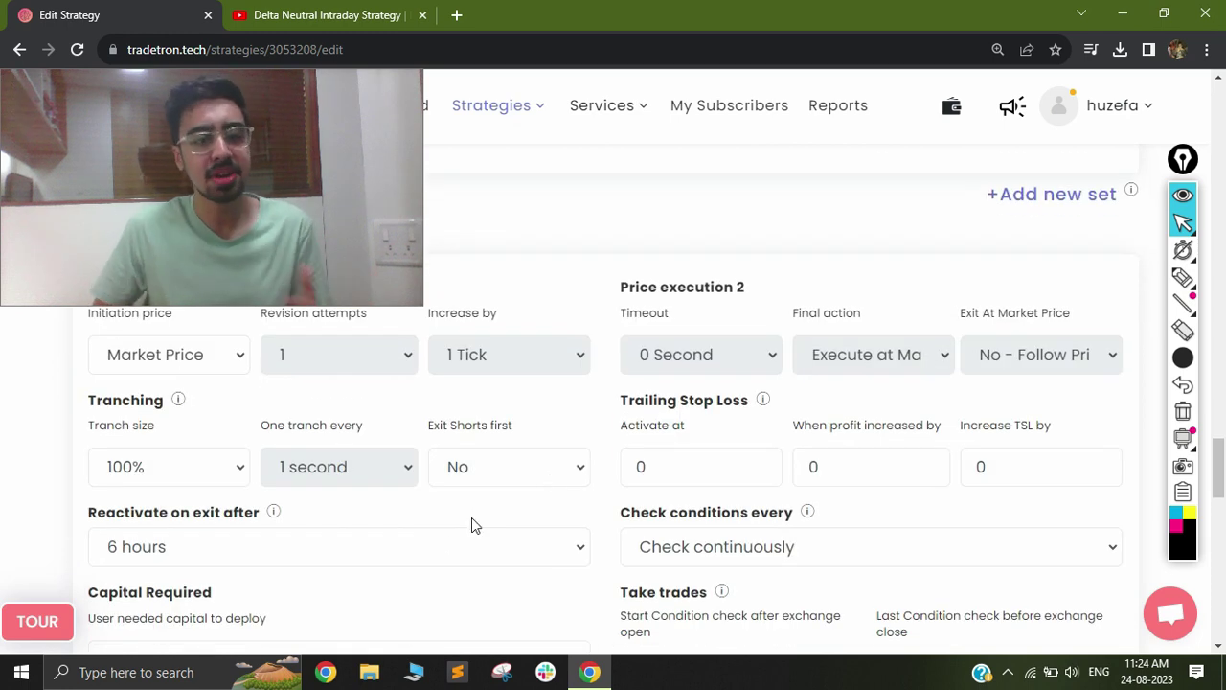
{"action": "scroll", "coordinate": [473, 520], "scroll_direction": "down", "scroll_amount": 2}
{"action": "scroll", "coordinate": [479, 474], "scroll_direction": "down", "scroll_amount": 10}
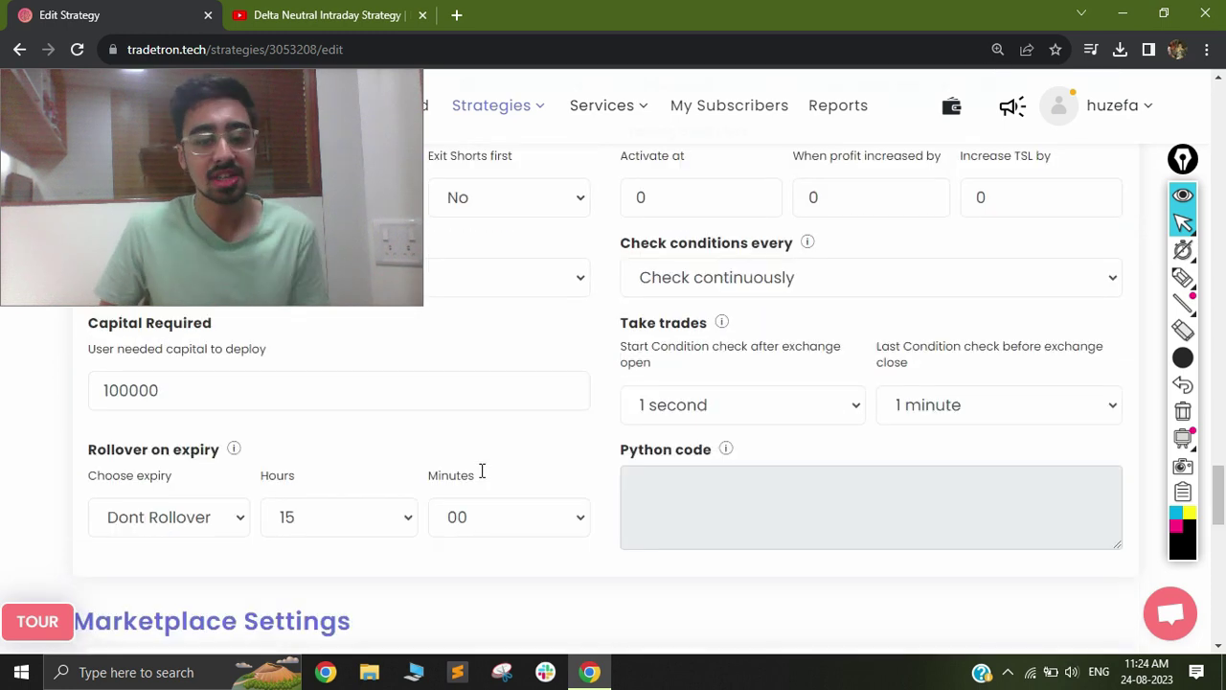
{"action": "left_click", "coordinate": [596, 280]}
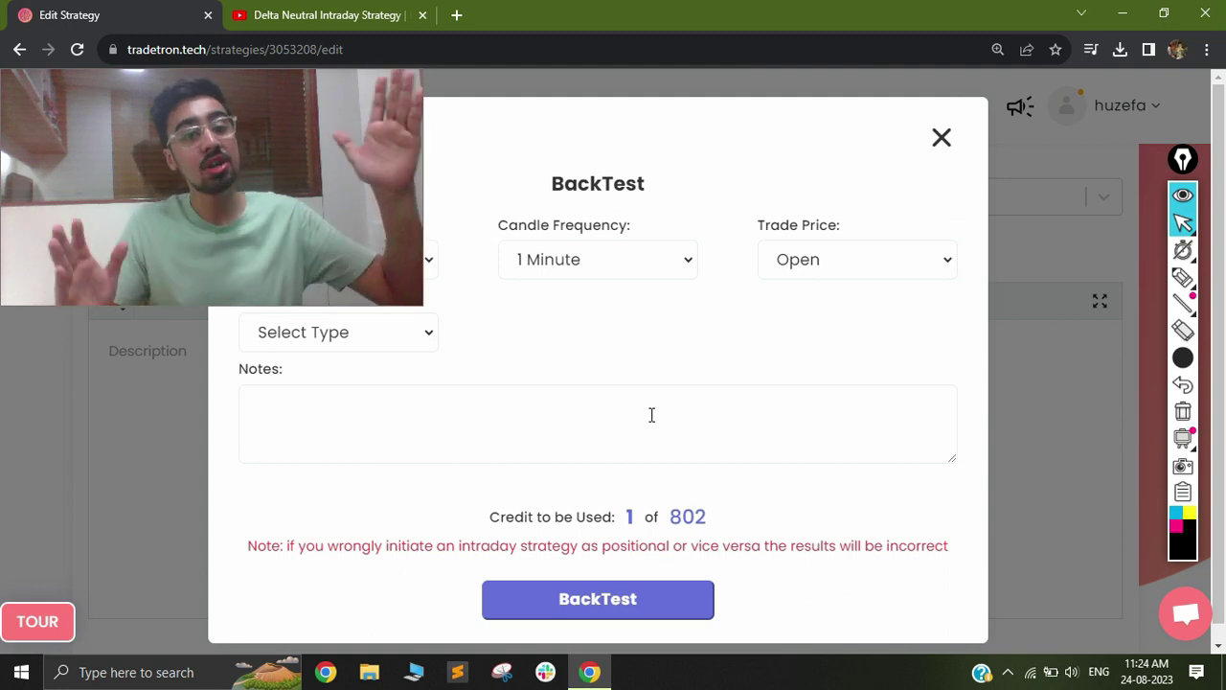
{"action": "left_click", "coordinate": [942, 137]}
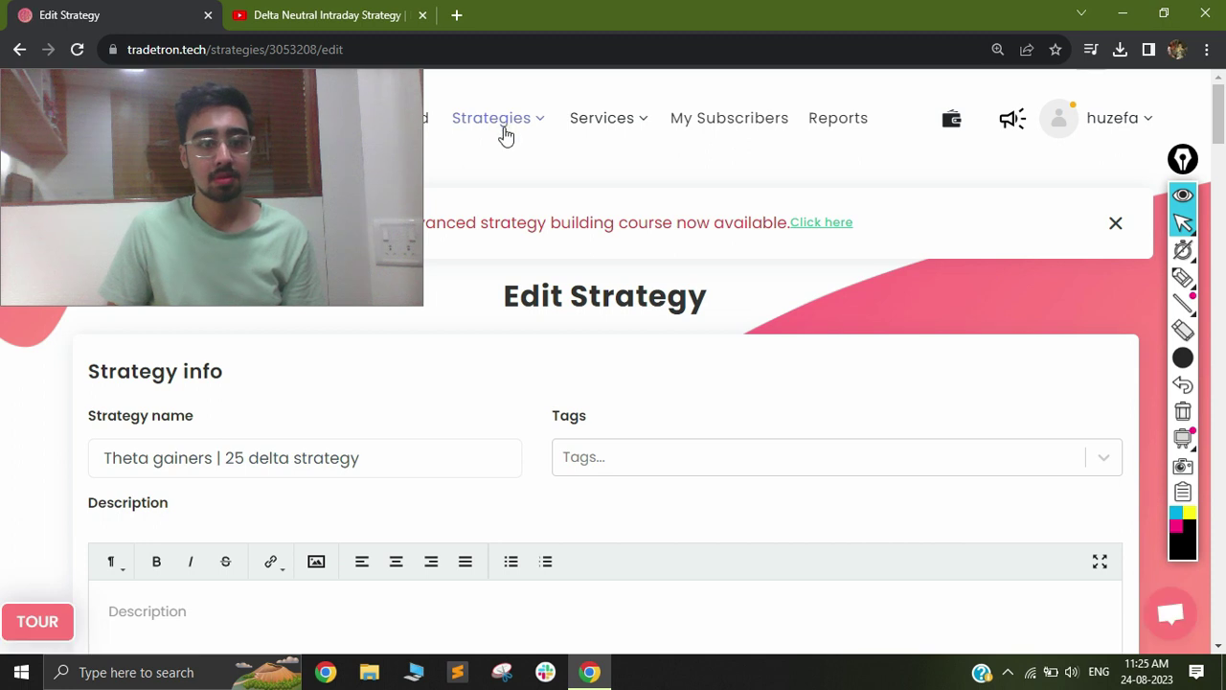
Step: Go to the backtest list and show the Completed backtests, bringing up the Theta gainers | 25 delta strategy entry
{"action": "left_click", "coordinate": [461, 316]}
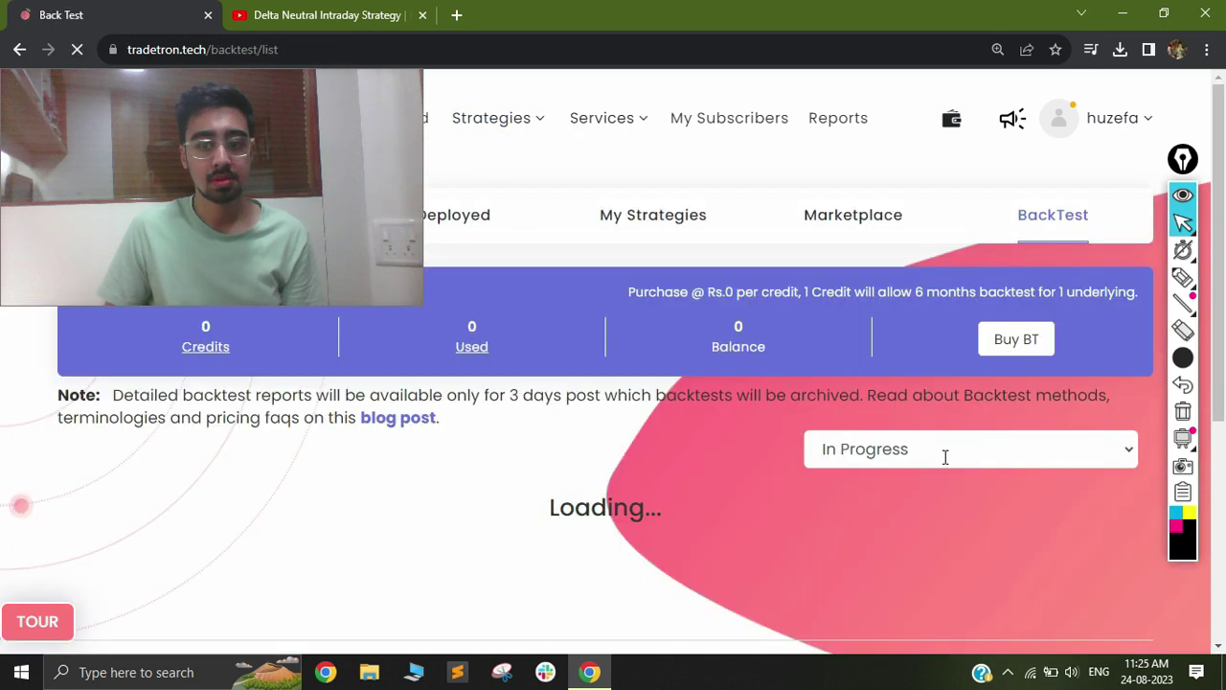
{"action": "left_click", "coordinate": [944, 451]}
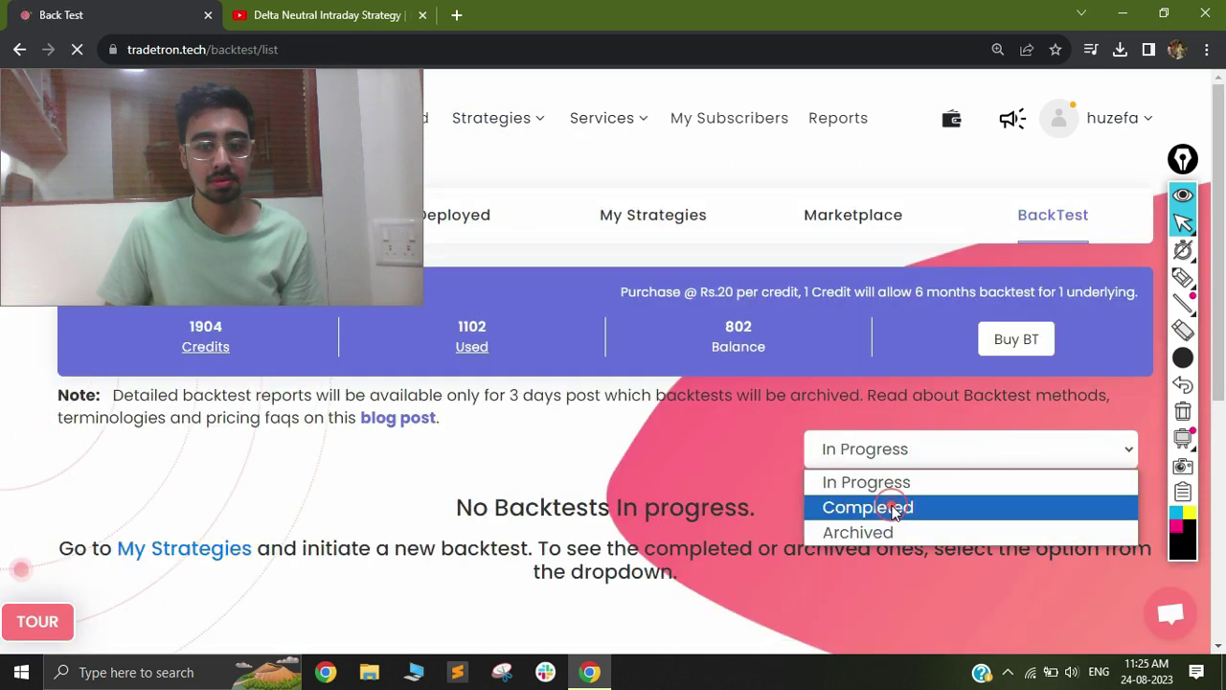
{"action": "left_click", "coordinate": [893, 507]}
{"action": "scroll", "coordinate": [901, 401], "scroll_direction": "down", "scroll_amount": 2}
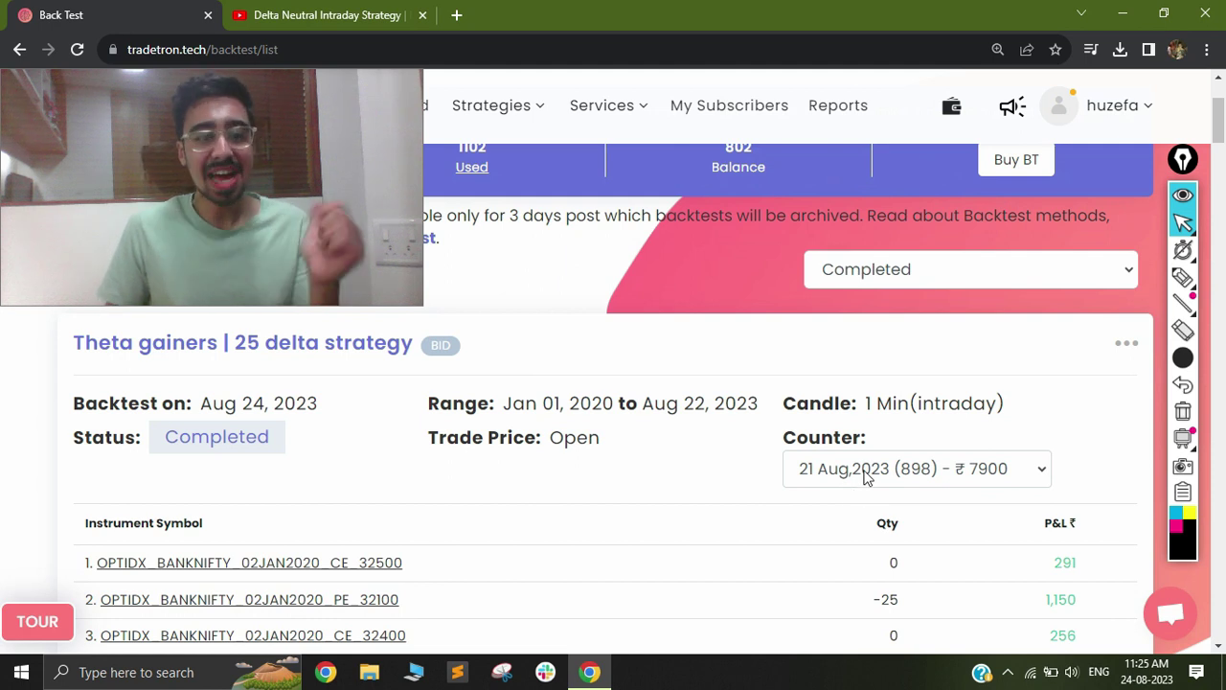
Step: Look through the per-day counter results of the 25 delta strategy backtest, from August 2023 back to January 2020, keeping the current selection
{"action": "left_click", "coordinate": [865, 473]}
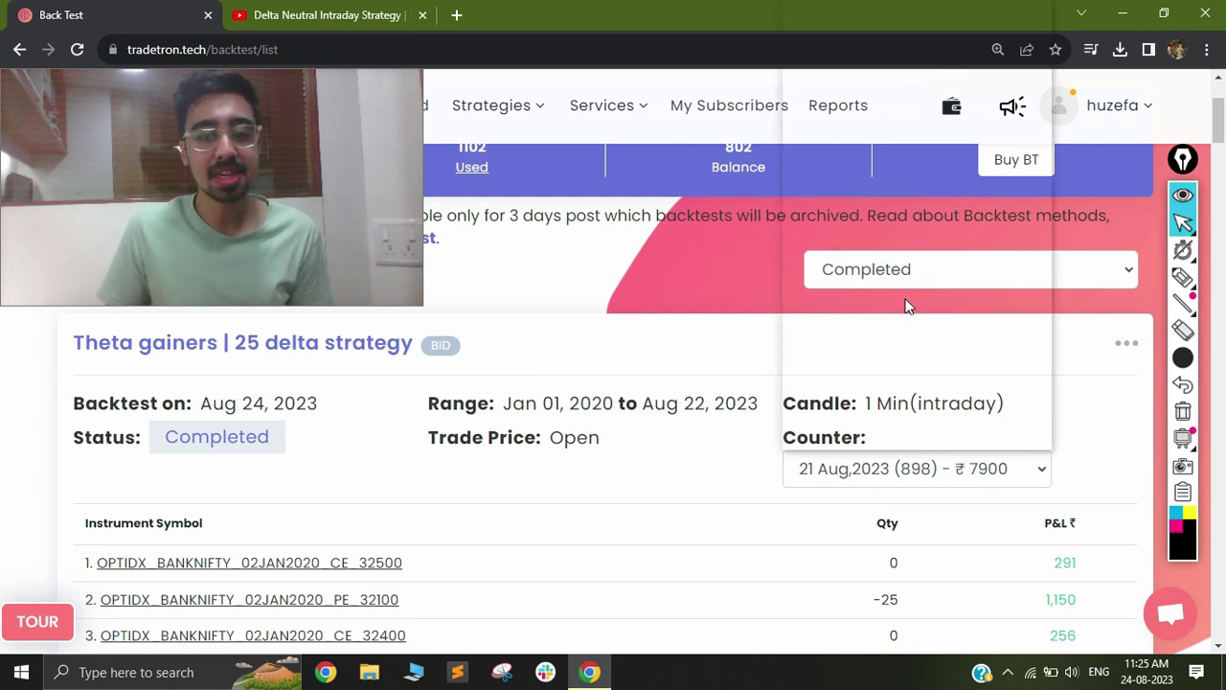
{"action": "scroll", "coordinate": [910, 316], "scroll_direction": "down", "scroll_amount": 2}
{"action": "scroll", "coordinate": [913, 319], "scroll_direction": "down", "scroll_amount": 20}
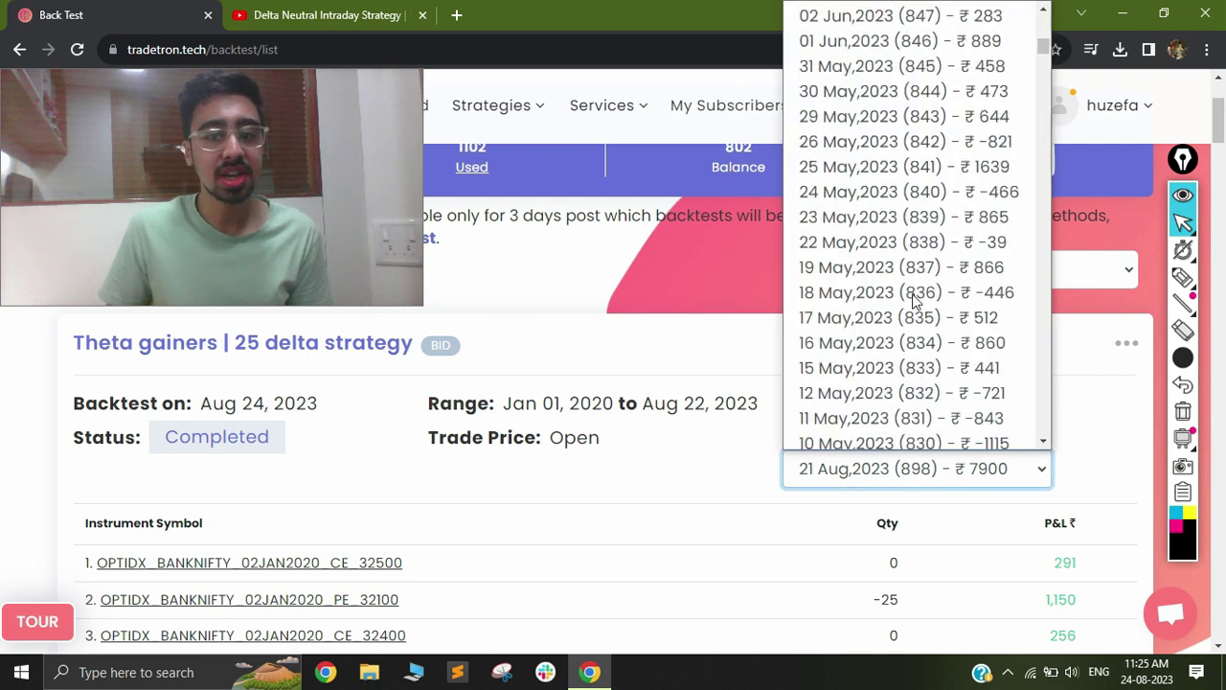
{"action": "left_click_drag", "start_coordinate": [1045, 78], "coordinate": [1036, 443]}
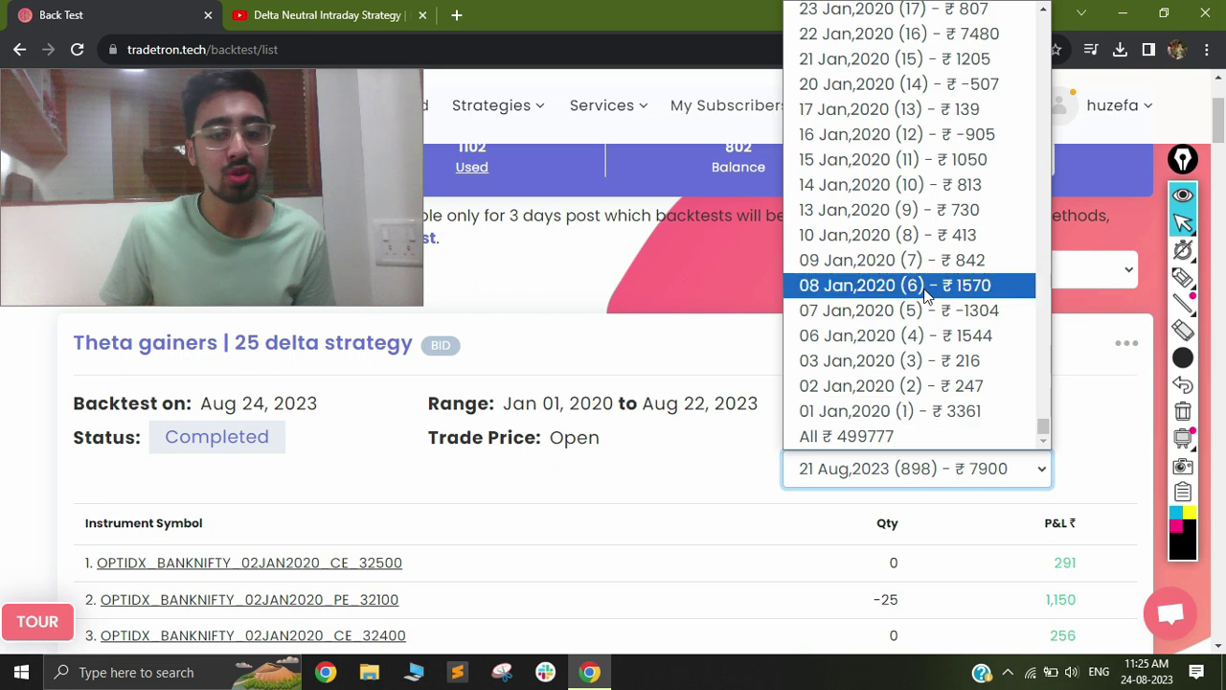
{"action": "scroll", "coordinate": [930, 286], "scroll_direction": "up", "scroll_amount": 20}
{"action": "scroll", "coordinate": [944, 276], "scroll_direction": "up", "scroll_amount": 20}
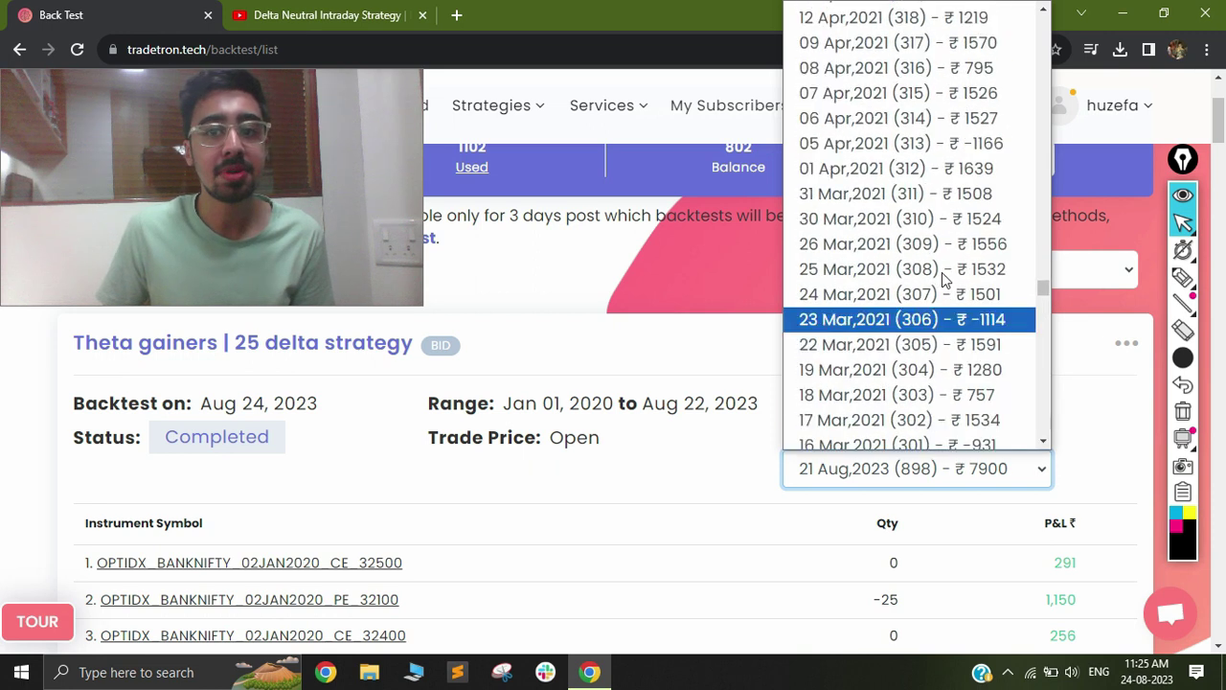
{"action": "scroll", "coordinate": [947, 275], "scroll_direction": "up", "scroll_amount": 20}
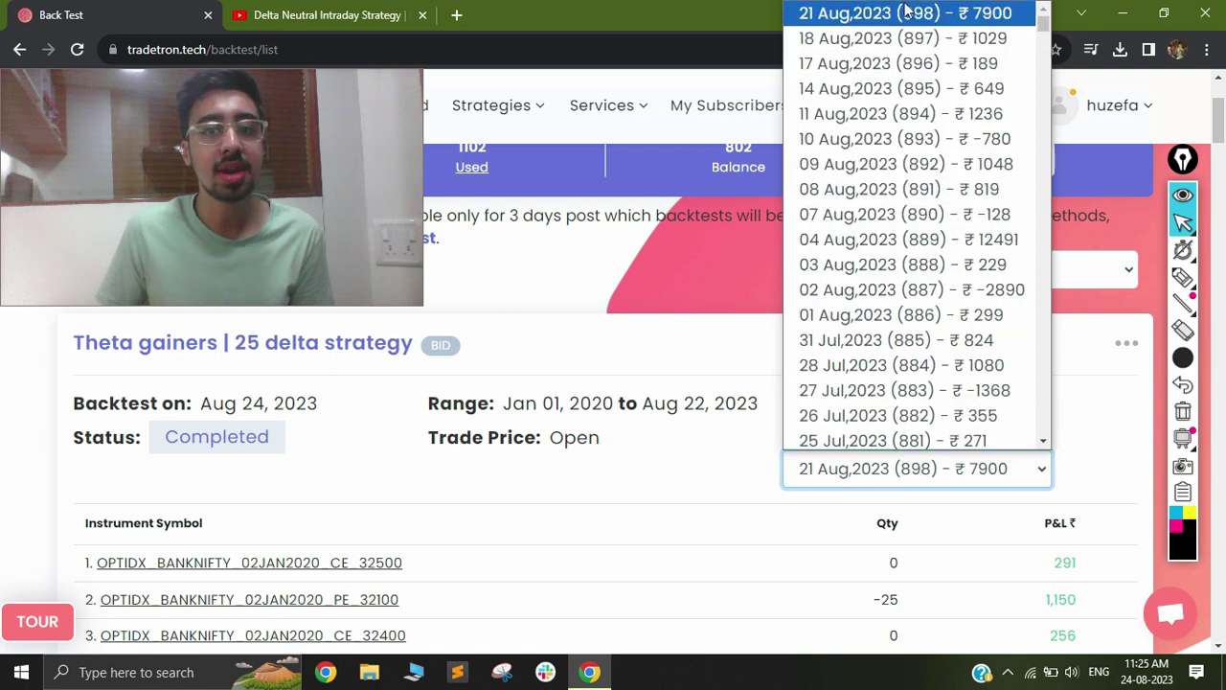
{"action": "left_click", "coordinate": [735, 485]}
Step: Download the Stats PDF of the 25 delta strategy backtest and open the downloaded report
{"action": "scroll", "coordinate": [918, 476], "scroll_direction": "down", "scroll_amount": 1}
{"action": "scroll", "coordinate": [917, 475], "scroll_direction": "down", "scroll_amount": 1}
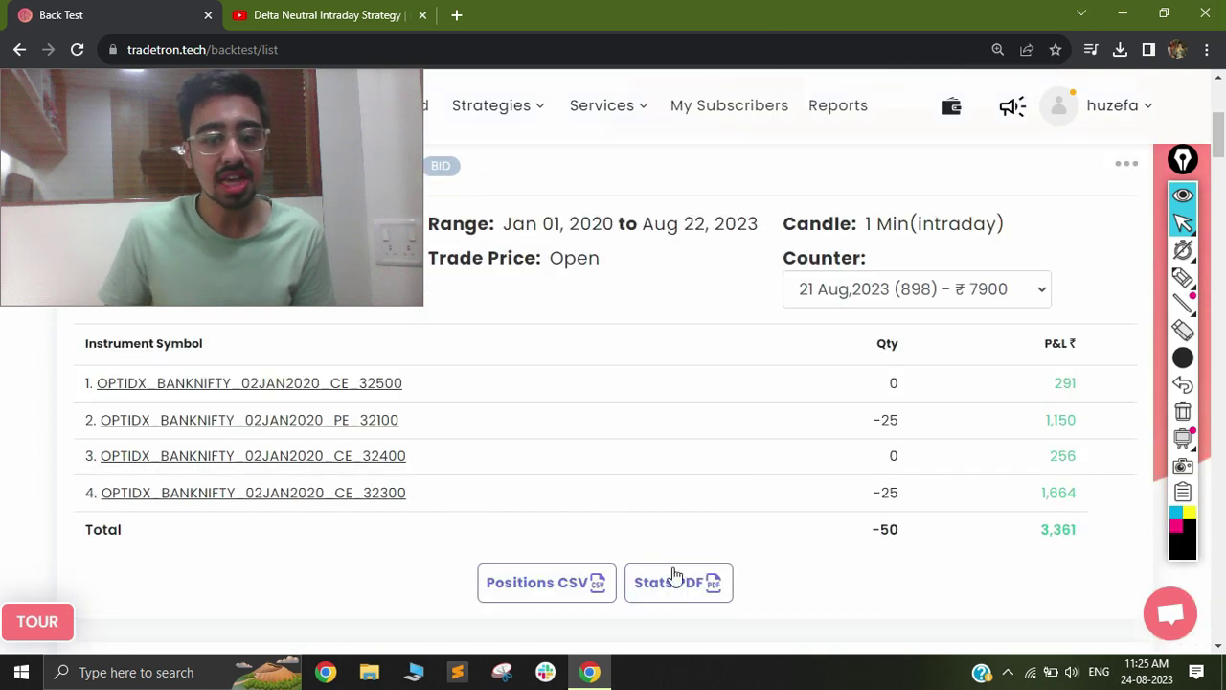
{"action": "left_click", "coordinate": [678, 580]}
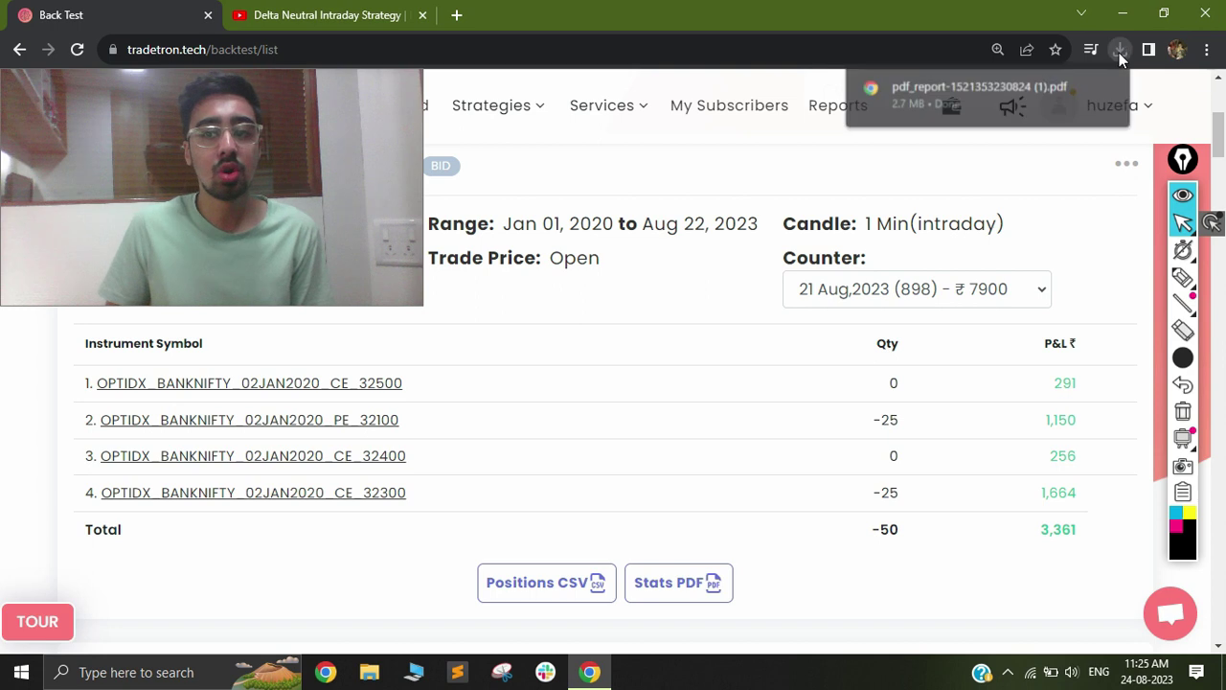
{"action": "left_click", "coordinate": [1020, 100]}
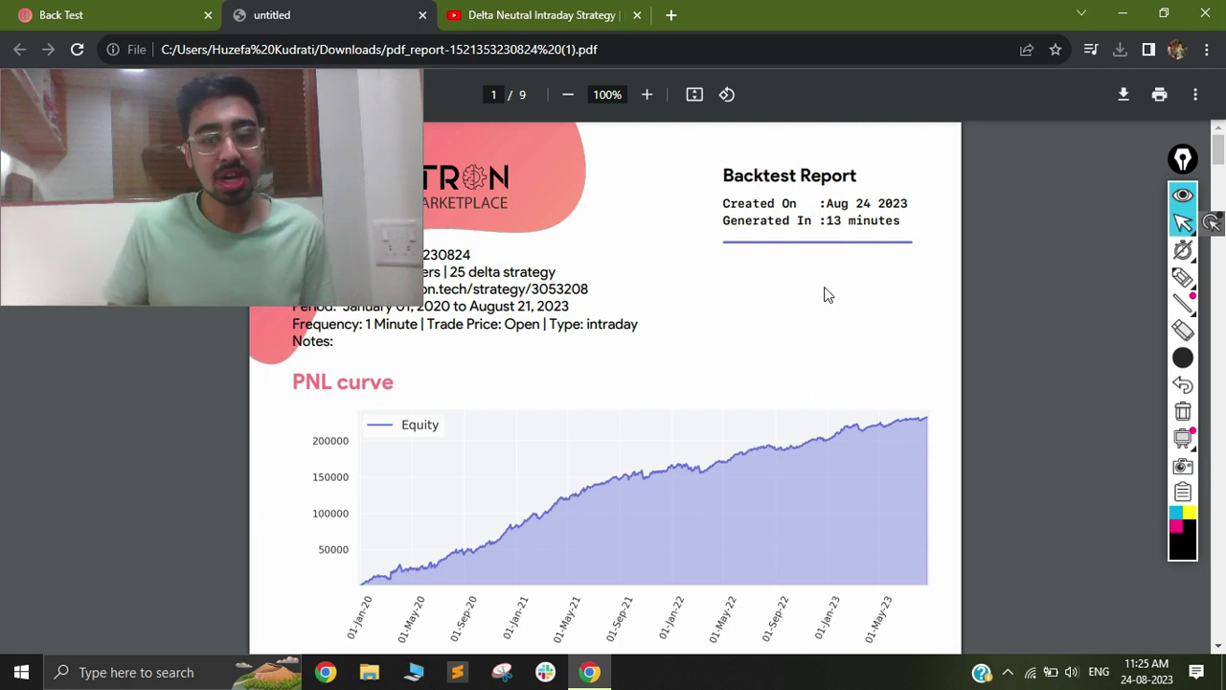
Step: Examine the PNL curve and the drawdown plot on the first page of the backtest report
{"action": "scroll", "coordinate": [794, 322], "scroll_direction": "down", "scroll_amount": 1}
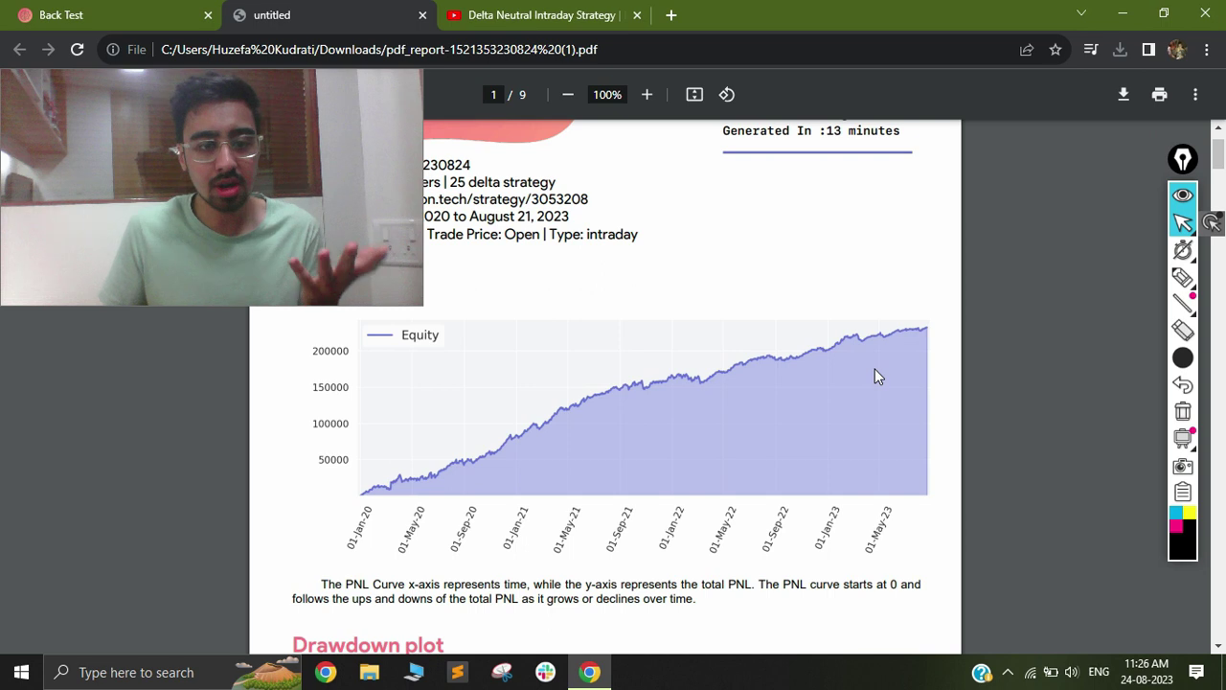
{"action": "scroll", "coordinate": [630, 373], "scroll_direction": "down", "scroll_amount": 1}
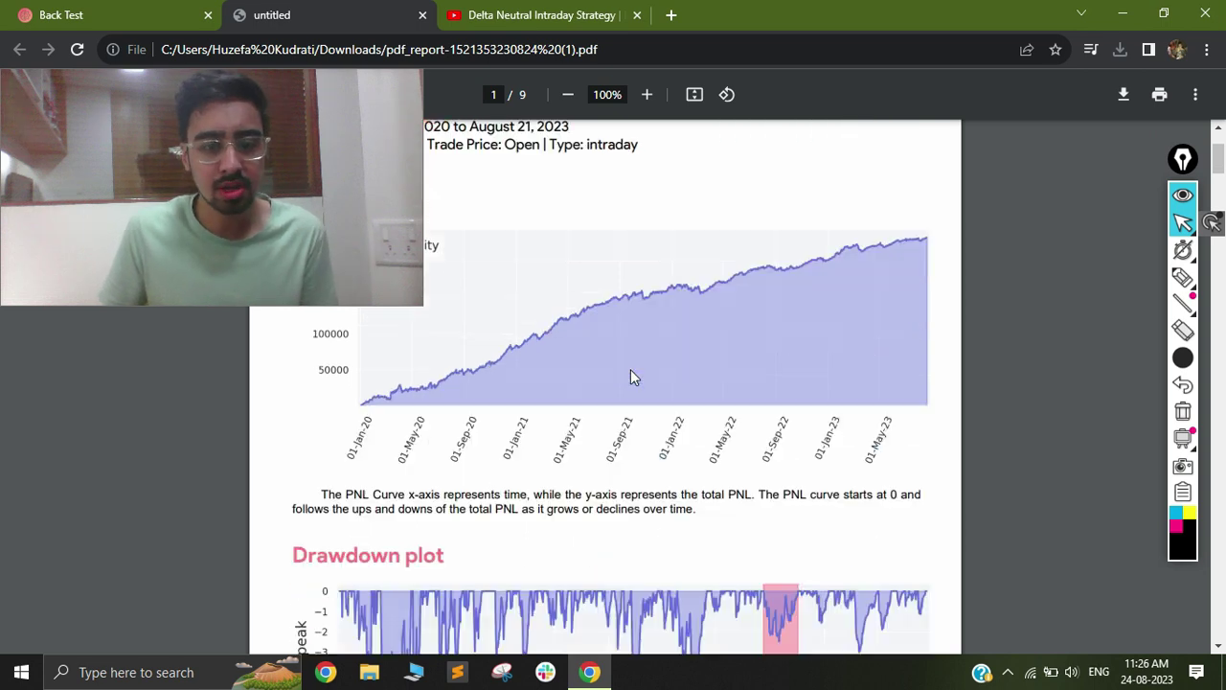
{"action": "scroll", "coordinate": [630, 374], "scroll_direction": "down", "scroll_amount": 3}
{"action": "scroll", "coordinate": [630, 374], "scroll_direction": "down", "scroll_amount": 1}
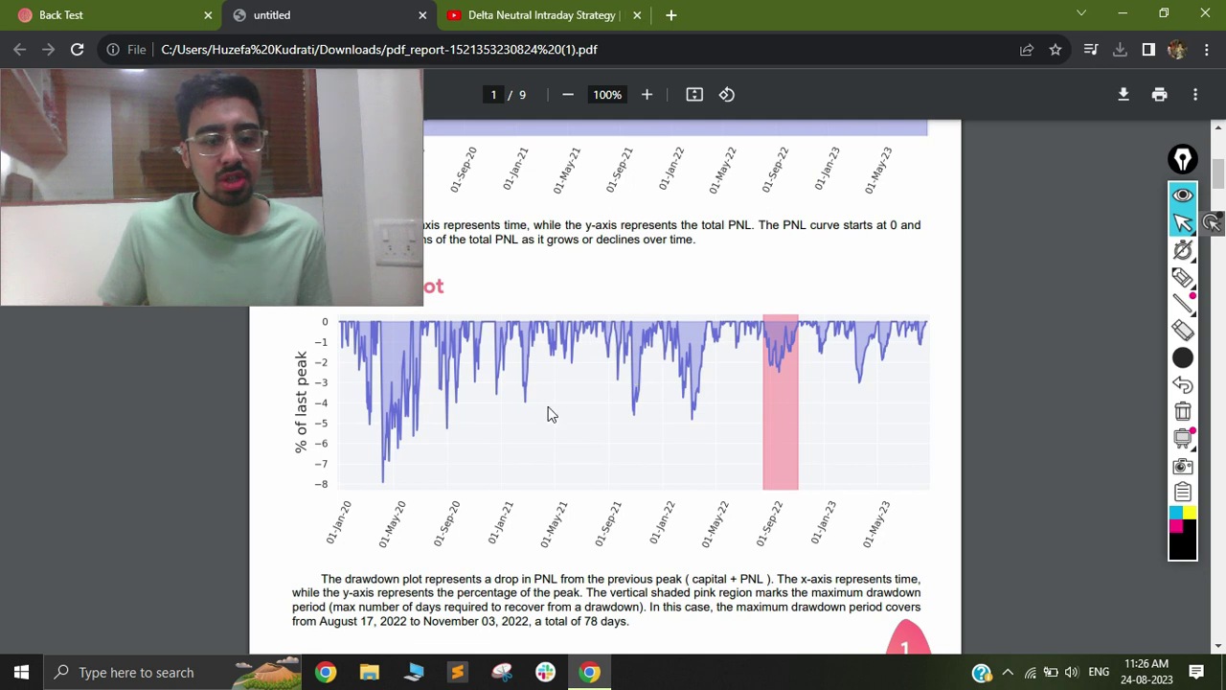
{"action": "scroll", "coordinate": [496, 432], "scroll_direction": "up", "scroll_amount": 3}
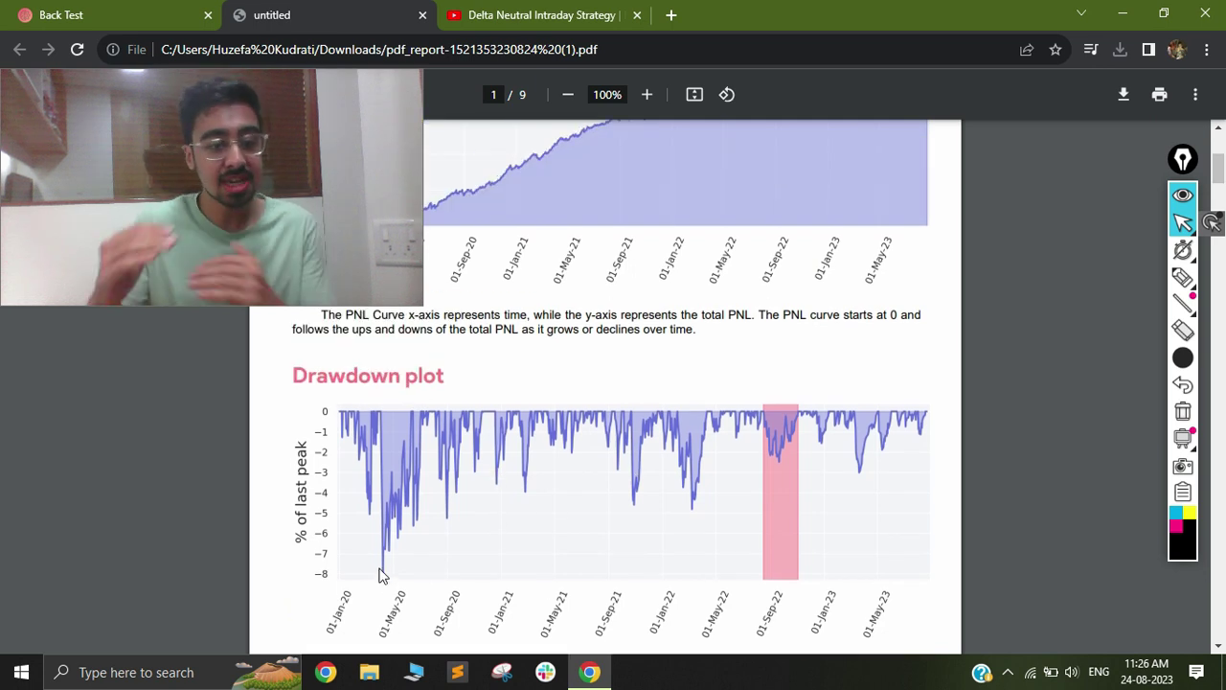
{"action": "scroll", "coordinate": [479, 496], "scroll_direction": "down", "scroll_amount": 7}
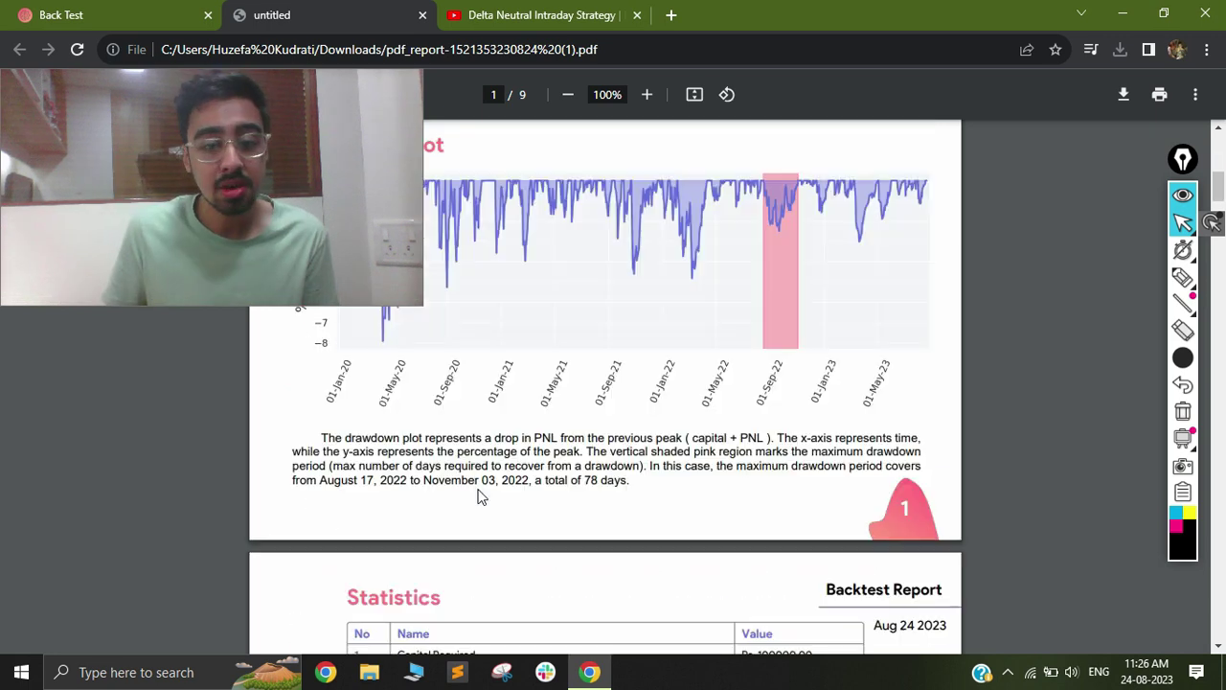
Step: Read the Statistics table of the backtest report, including win rate, ROI, daily profit and loss, and maximum drawdown
{"action": "scroll", "coordinate": [479, 496], "scroll_direction": "down", "scroll_amount": 6}
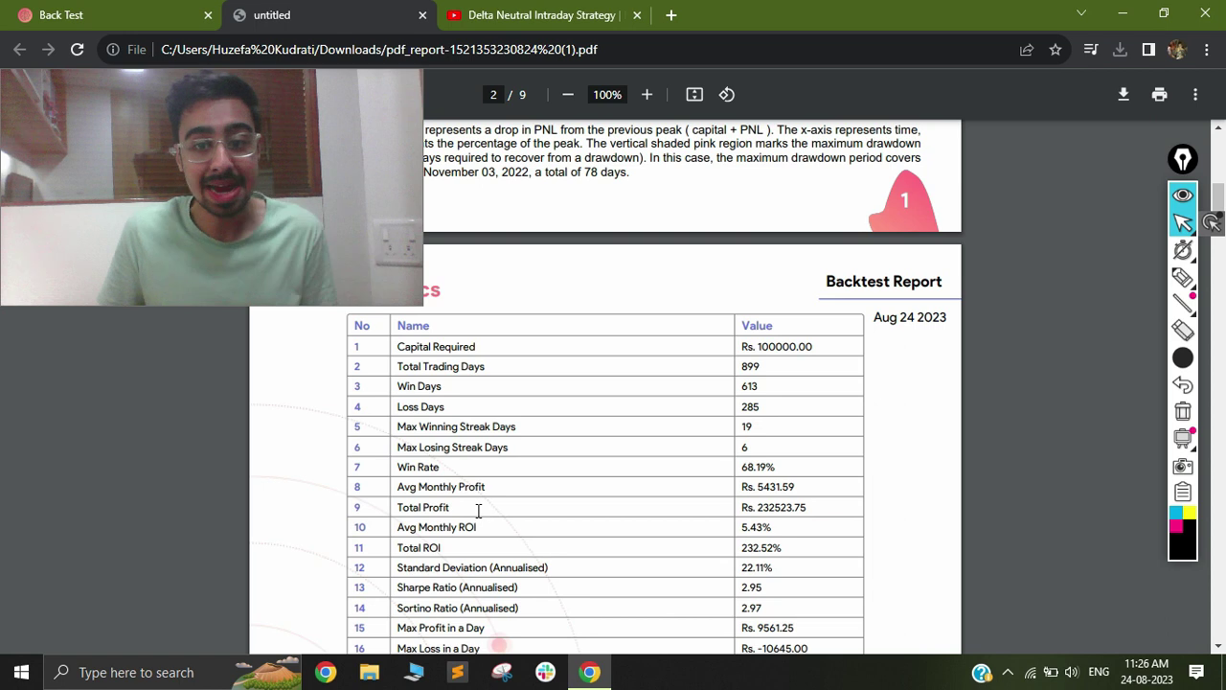
{"action": "scroll", "coordinate": [478, 511], "scroll_direction": "down", "scroll_amount": 2}
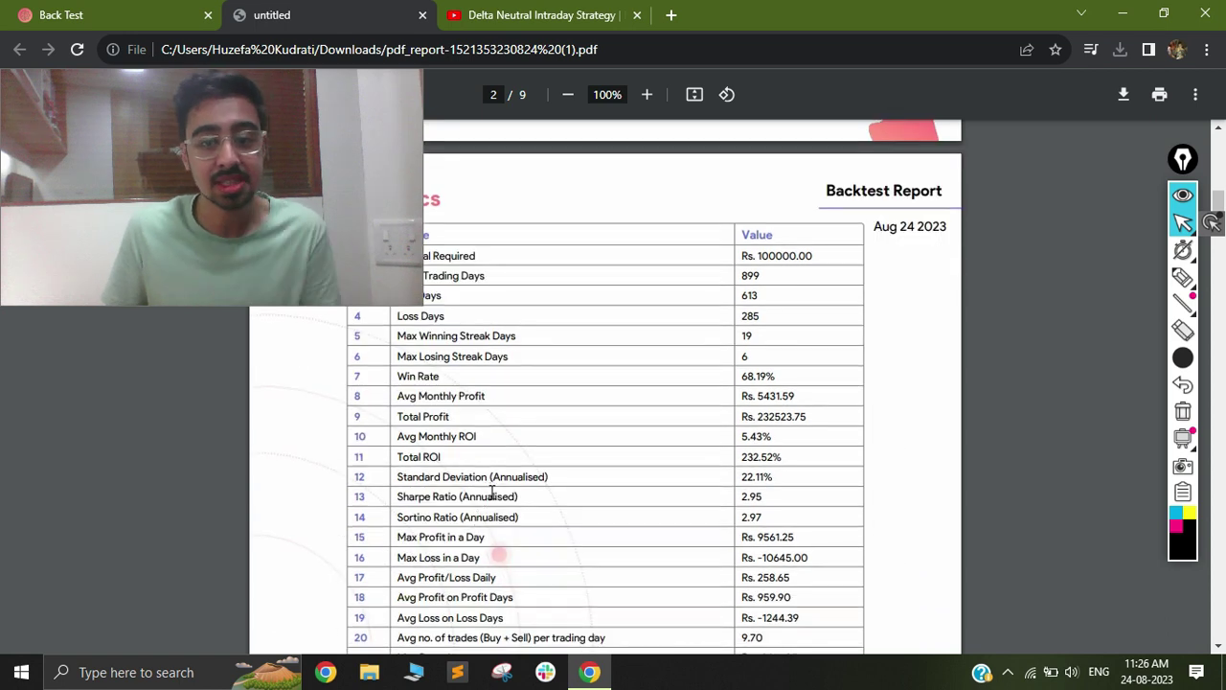
{"action": "scroll", "coordinate": [756, 367], "scroll_direction": "down", "scroll_amount": 2}
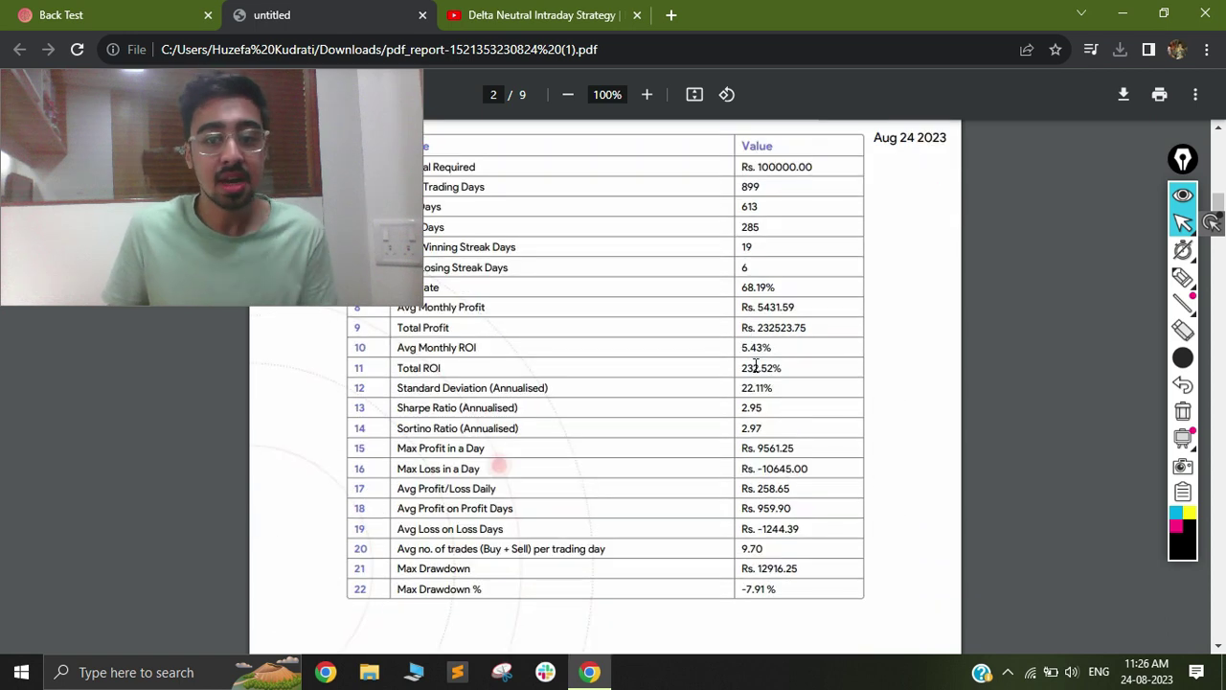
{"action": "double_click", "coordinate": [756, 287]}
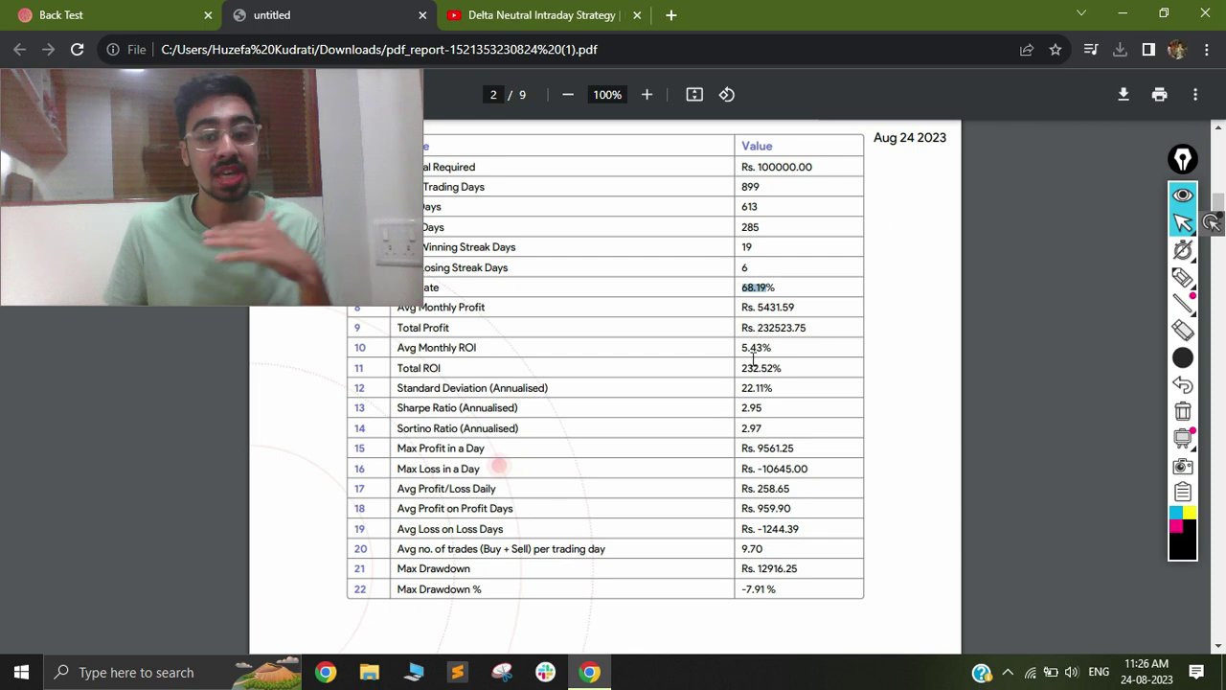
{"action": "scroll", "coordinate": [774, 428], "scroll_direction": "down", "scroll_amount": 2}
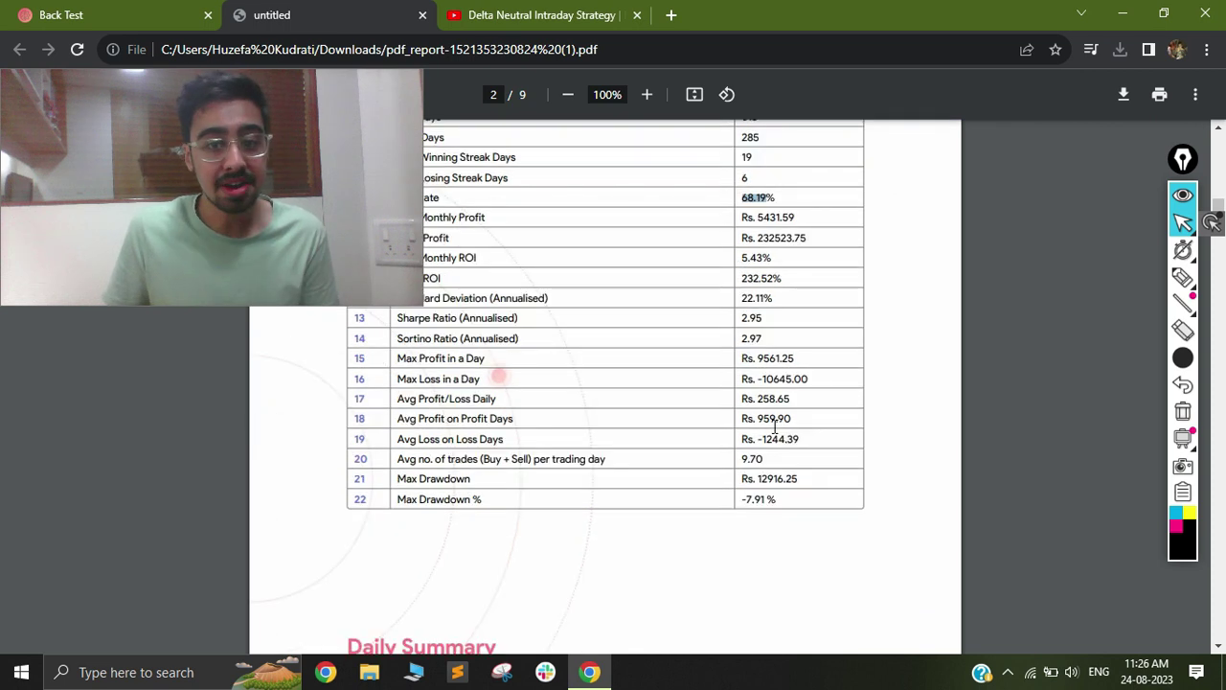
{"action": "scroll", "coordinate": [751, 335], "scroll_direction": "down", "scroll_amount": 2}
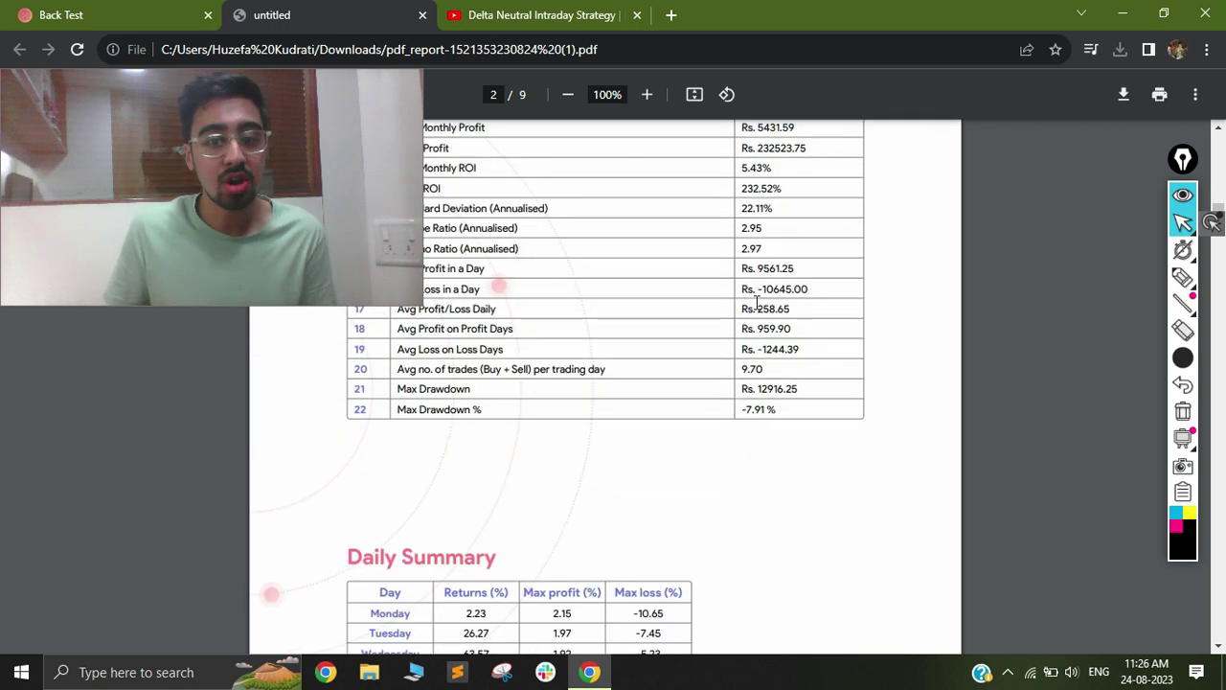
Step: Review the Daily Summary by weekday and the month-by-month results in the backtest report
{"action": "scroll", "coordinate": [750, 374], "scroll_direction": "down", "scroll_amount": 5}
{"action": "scroll", "coordinate": [693, 413], "scroll_direction": "down", "scroll_amount": 1}
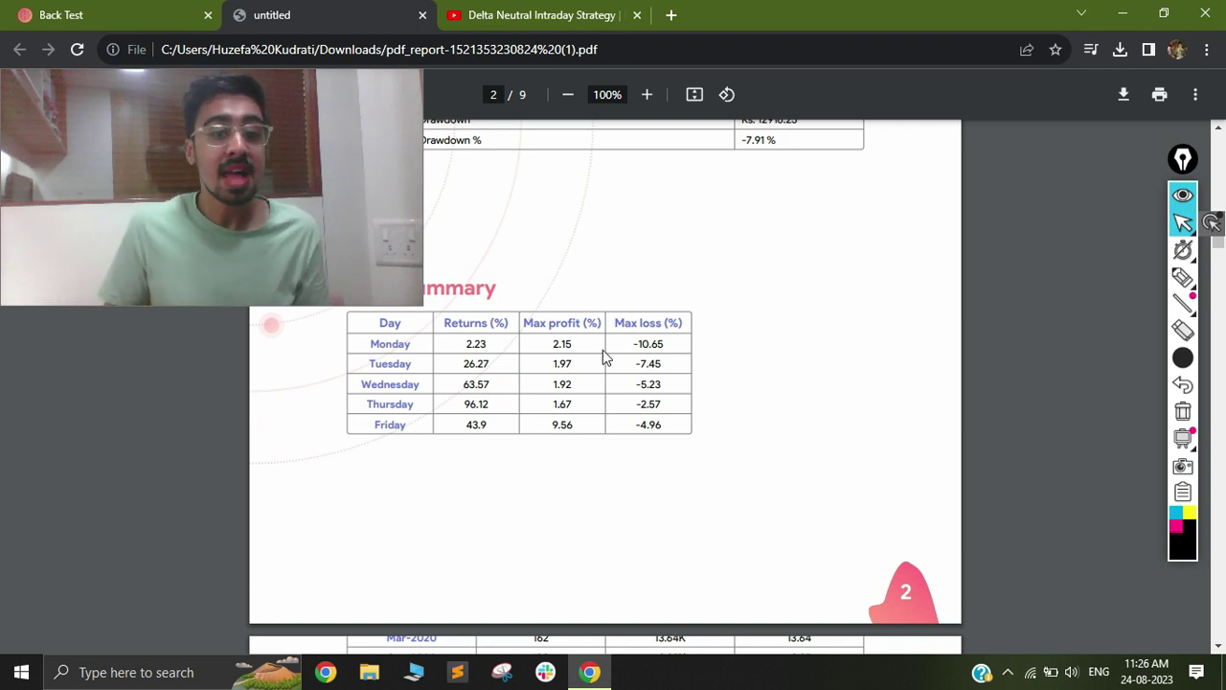
{"action": "scroll", "coordinate": [599, 361], "scroll_direction": "down", "scroll_amount": 2}
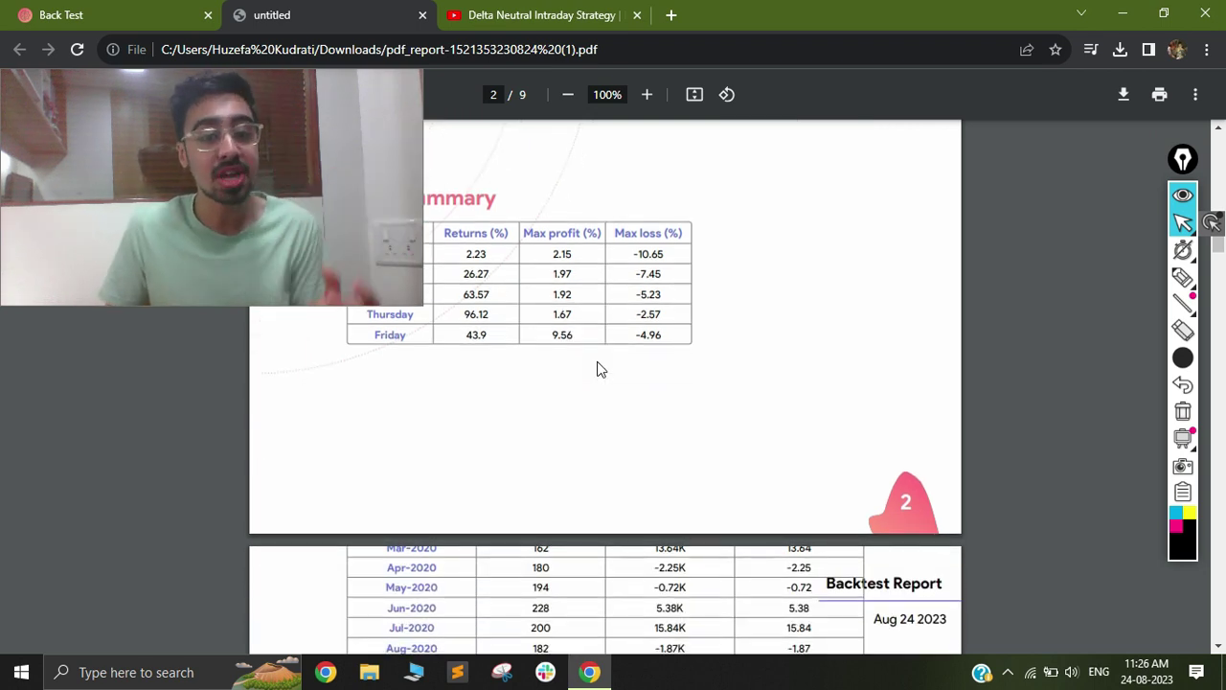
{"action": "scroll", "coordinate": [599, 369], "scroll_direction": "down", "scroll_amount": 1}
{"action": "scroll", "coordinate": [596, 371], "scroll_direction": "down", "scroll_amount": 3}
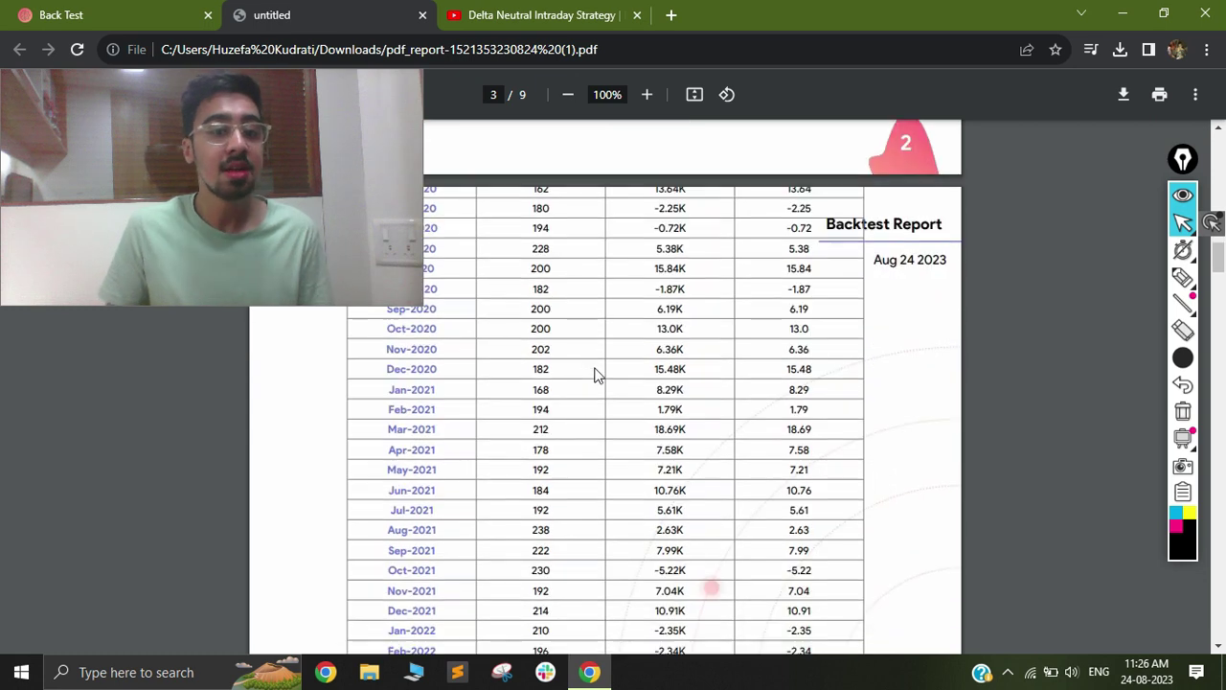
Step: Read the remaining month-by-month results up to August 2023 and examine the Returns histogram of daily PNL percentages
{"action": "scroll", "coordinate": [596, 373], "scroll_direction": "down", "scroll_amount": 5}
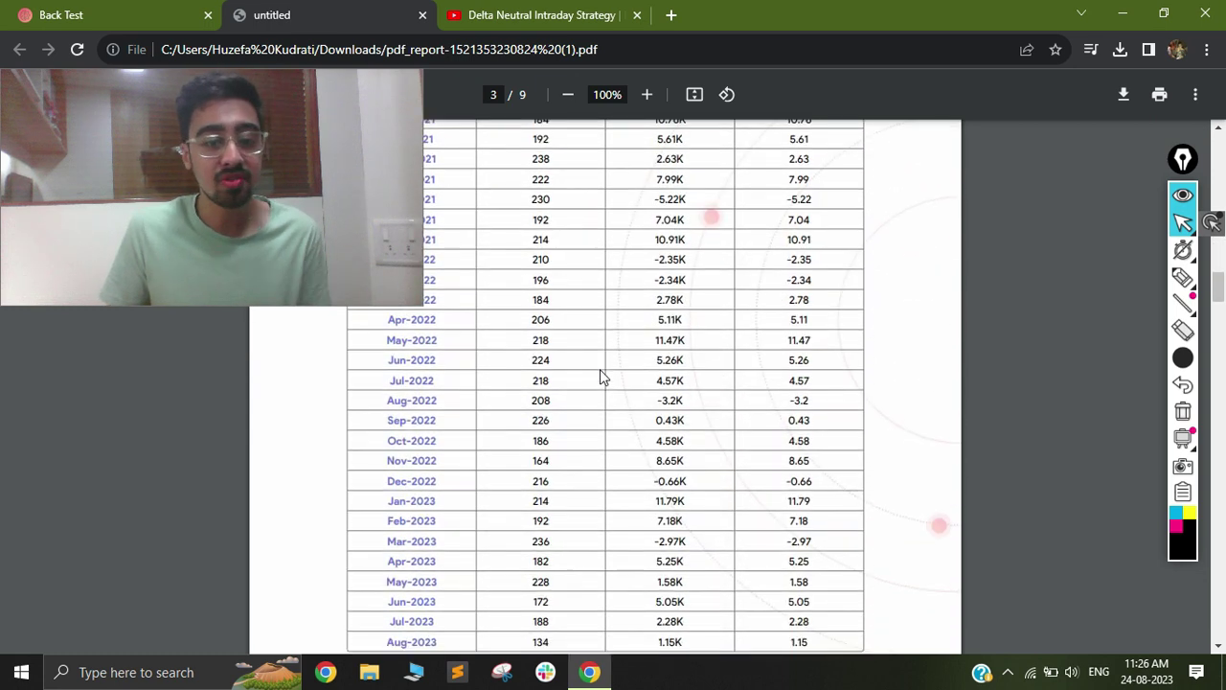
{"action": "scroll", "coordinate": [599, 371], "scroll_direction": "down", "scroll_amount": 6}
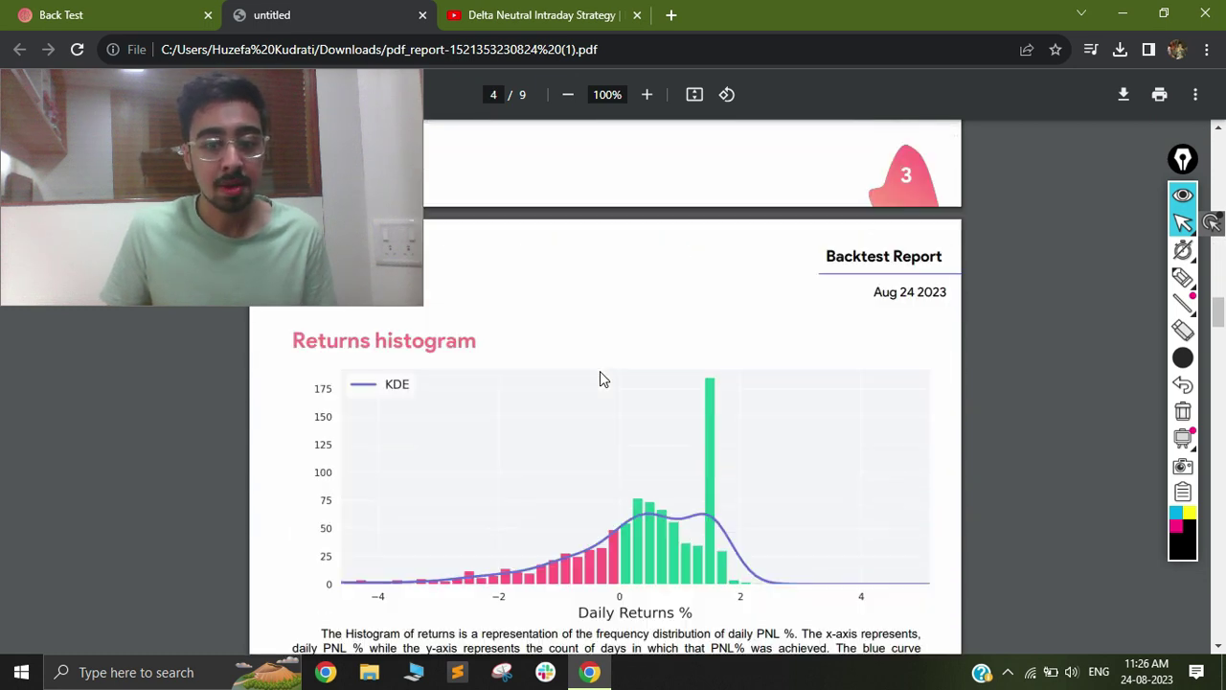
{"action": "scroll", "coordinate": [623, 402], "scroll_direction": "up", "scroll_amount": 1}
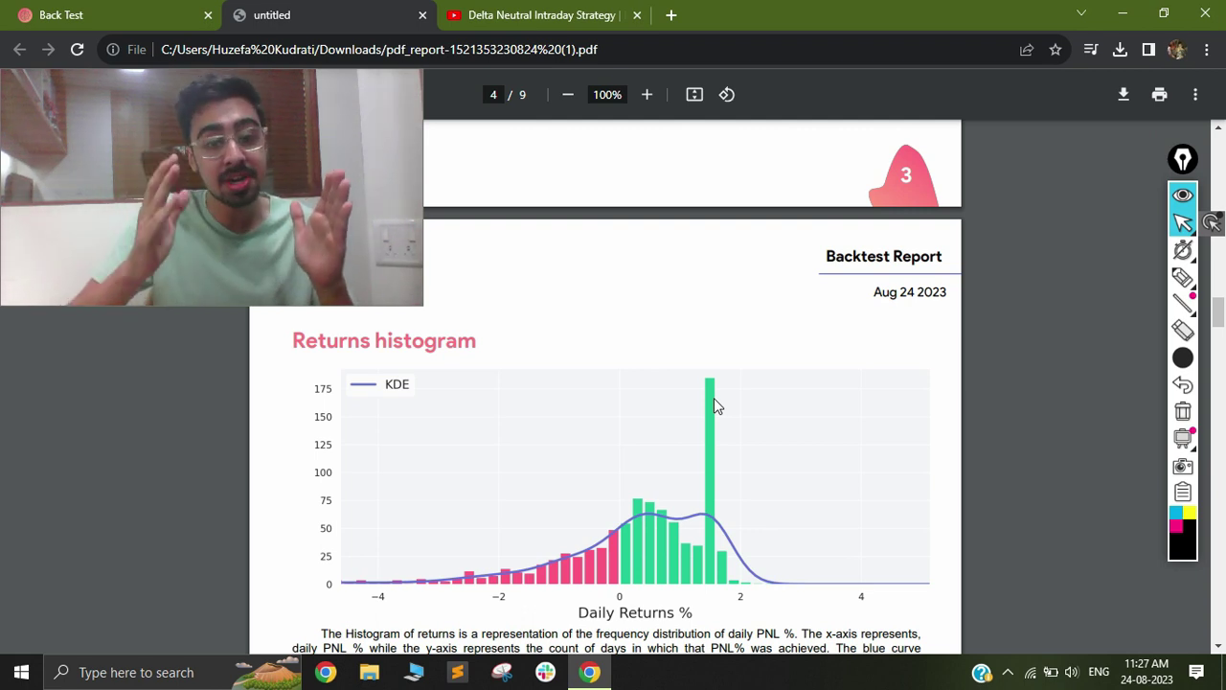
{"action": "scroll", "coordinate": [710, 403], "scroll_direction": "down", "scroll_amount": 3}
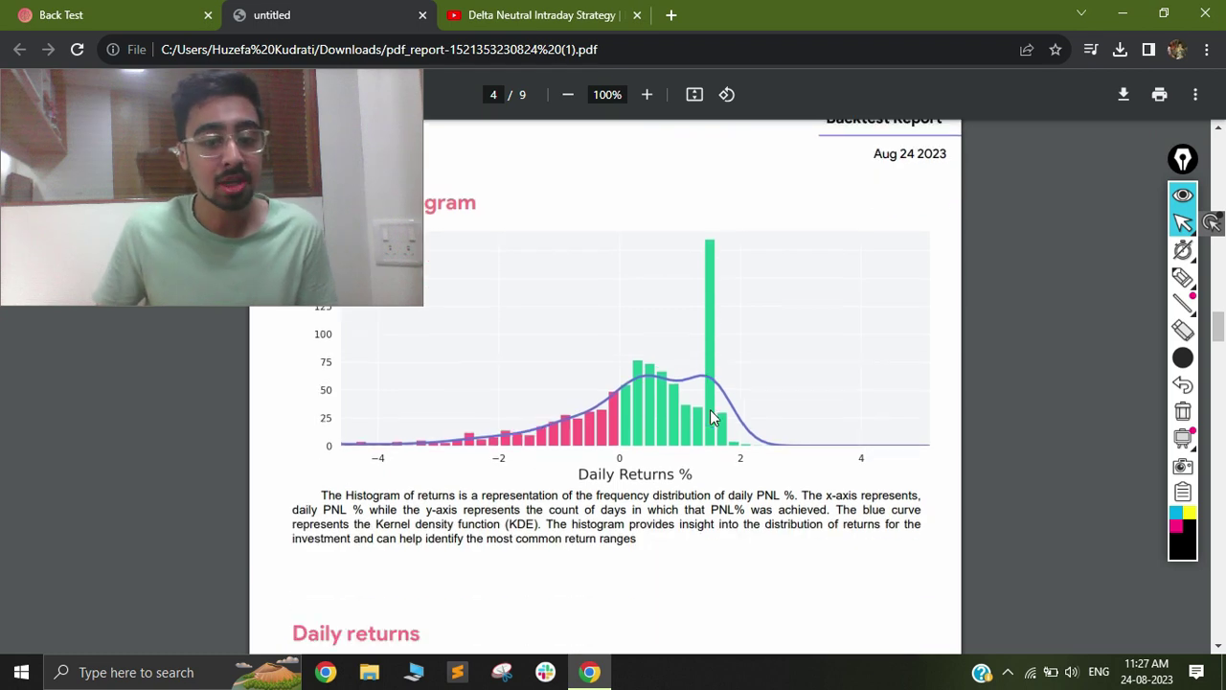
Step: Examine the Daily returns plot and the Rolling metrics charts of Sharpe ratio and volatility in the backtest report
{"action": "scroll", "coordinate": [711, 413], "scroll_direction": "down", "scroll_amount": 3}
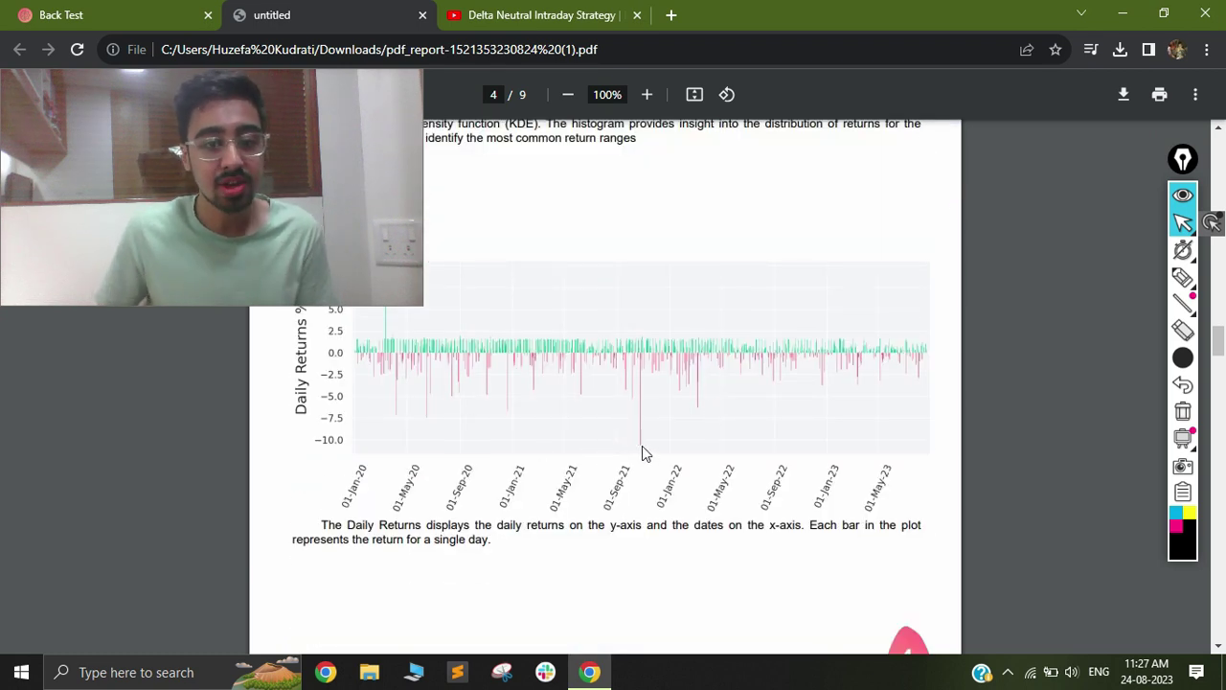
{"action": "scroll", "coordinate": [638, 433], "scroll_direction": "down", "scroll_amount": 3}
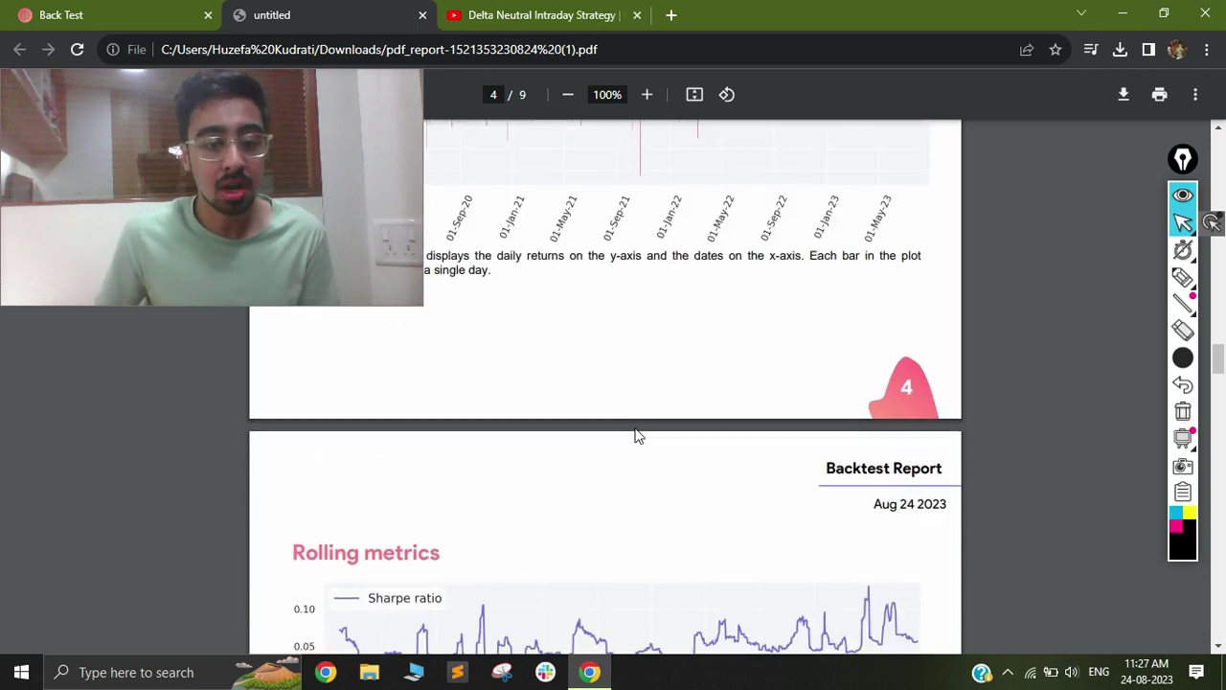
{"action": "scroll", "coordinate": [638, 433], "scroll_direction": "down", "scroll_amount": 3}
{"action": "scroll", "coordinate": [638, 436], "scroll_direction": "down", "scroll_amount": 3}
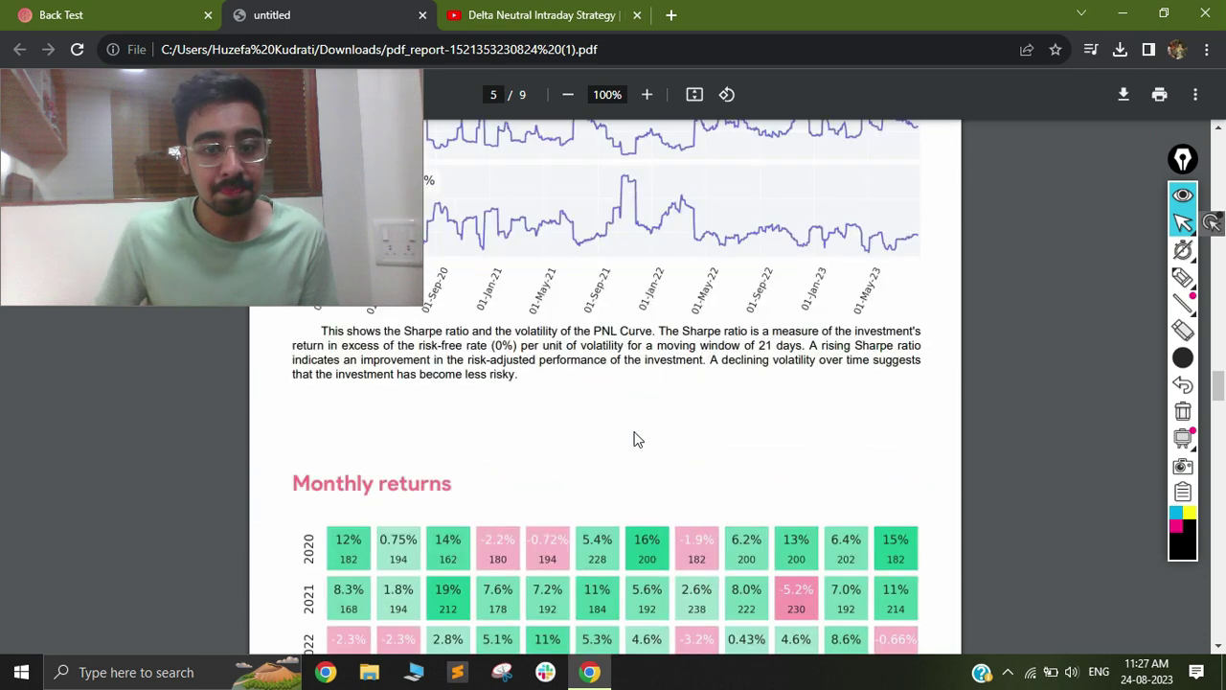
Step: Review the Monthly returns calendar for 2020 to 2023 and the yearly Daily returns calendars from 2020 to 2022
{"action": "scroll", "coordinate": [634, 437], "scroll_direction": "down", "scroll_amount": 2}
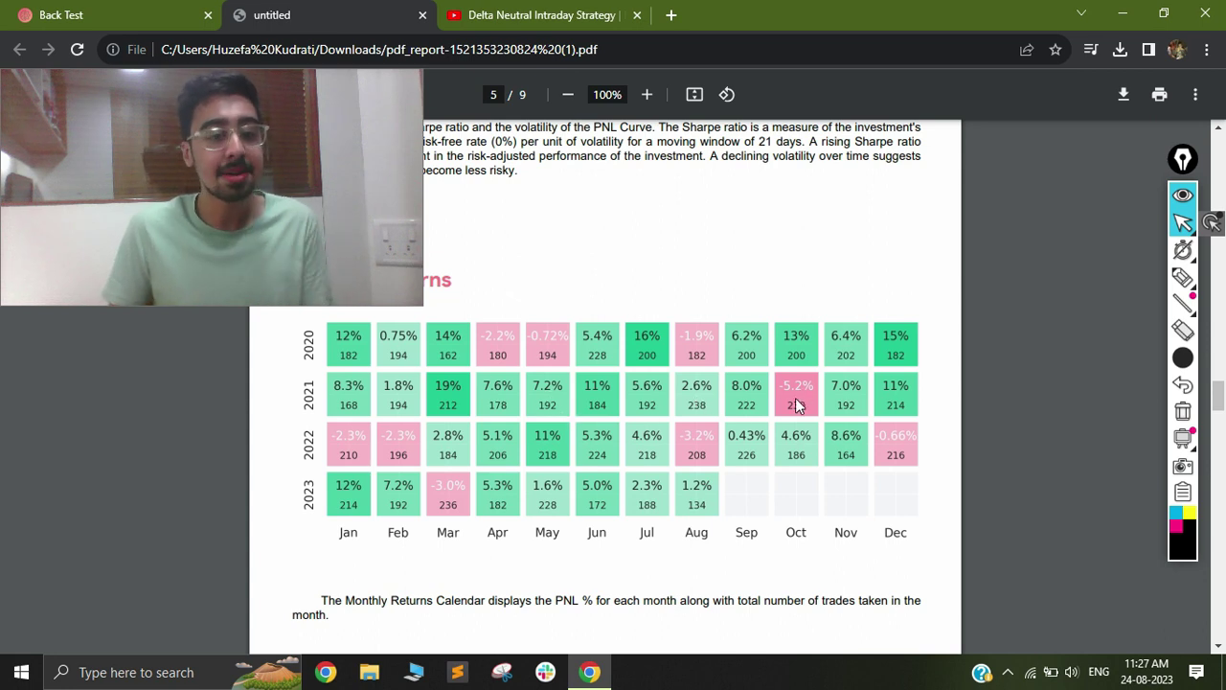
{"action": "scroll", "coordinate": [796, 403], "scroll_direction": "down", "scroll_amount": 5}
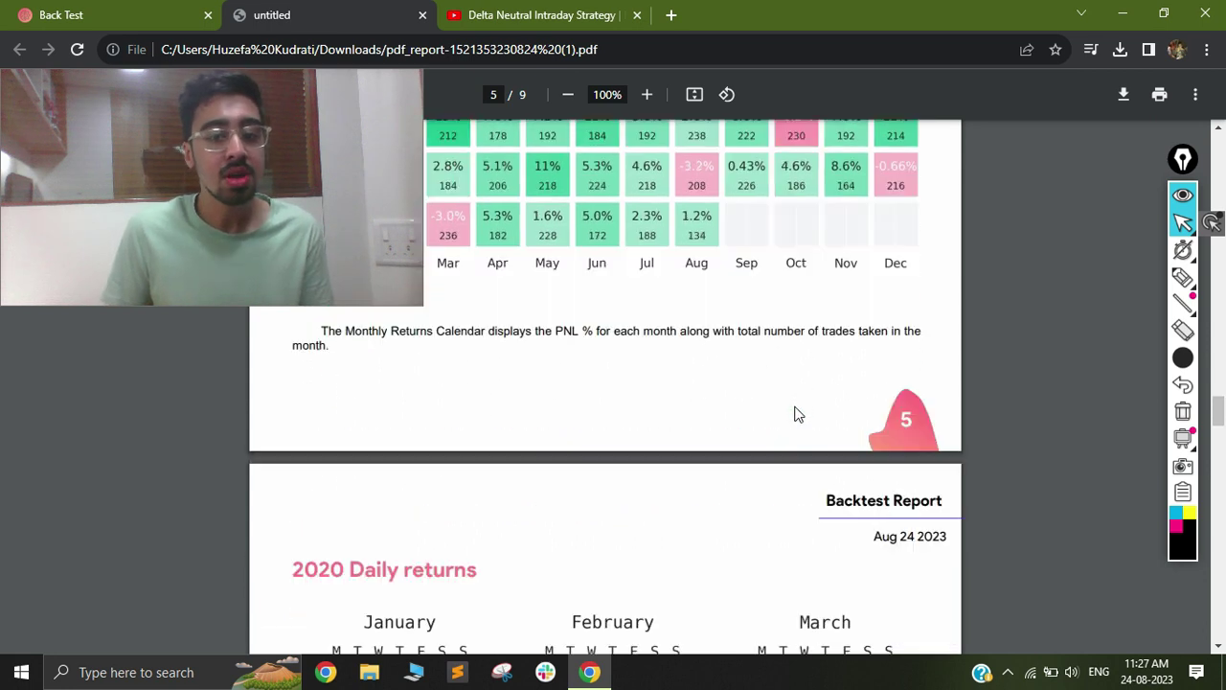
{"action": "scroll", "coordinate": [795, 416], "scroll_direction": "down", "scroll_amount": 10}
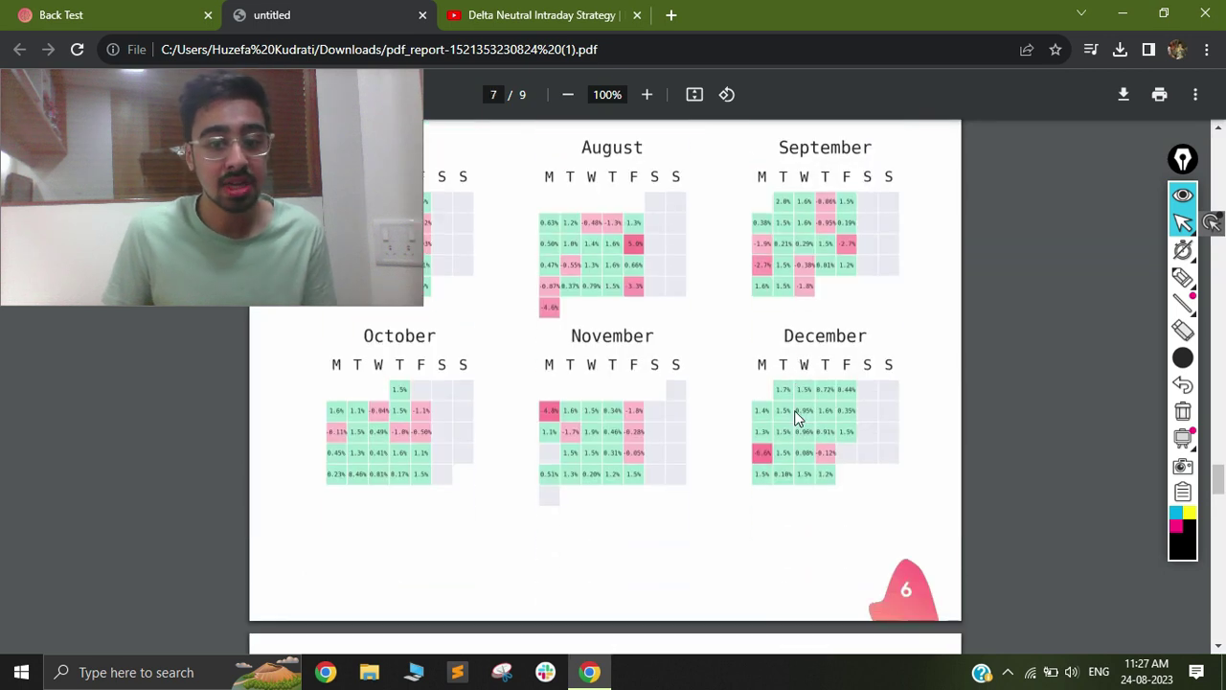
{"action": "scroll", "coordinate": [795, 418], "scroll_direction": "down", "scroll_amount": 10}
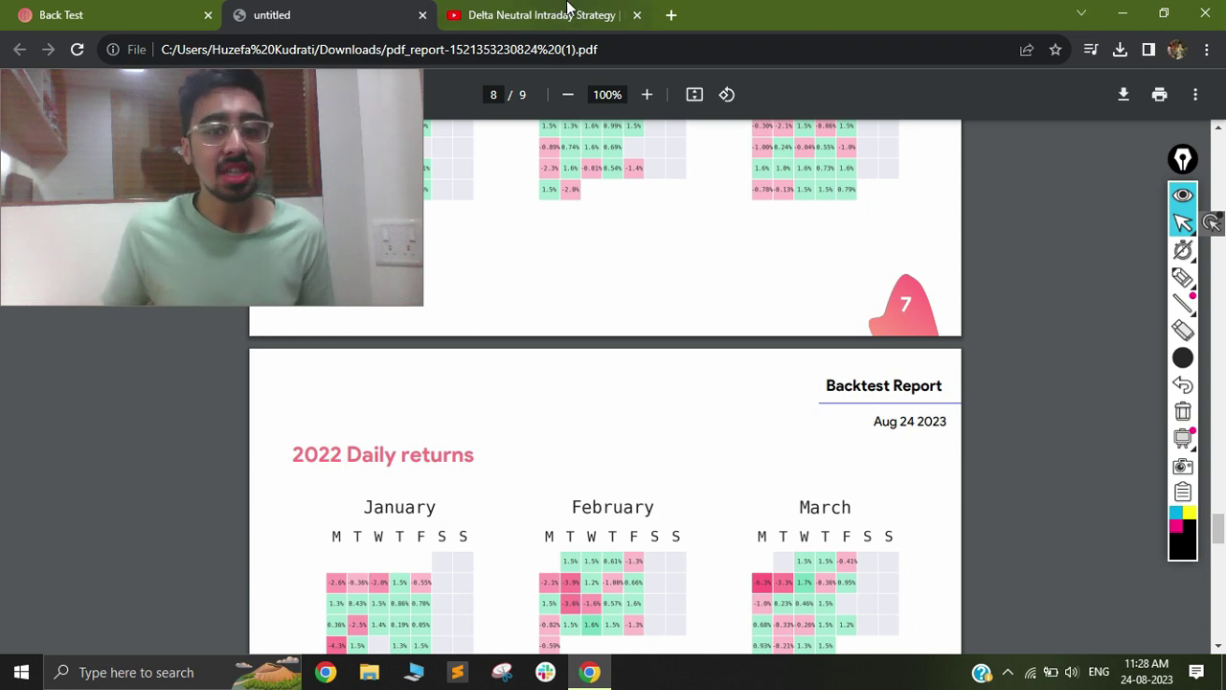
Step: Switch to the YouTube video "Delta Neutral Intraday Strategy" by Theta Gainers that explains the 25-delta approach
{"action": "left_click", "coordinate": [567, 11]}
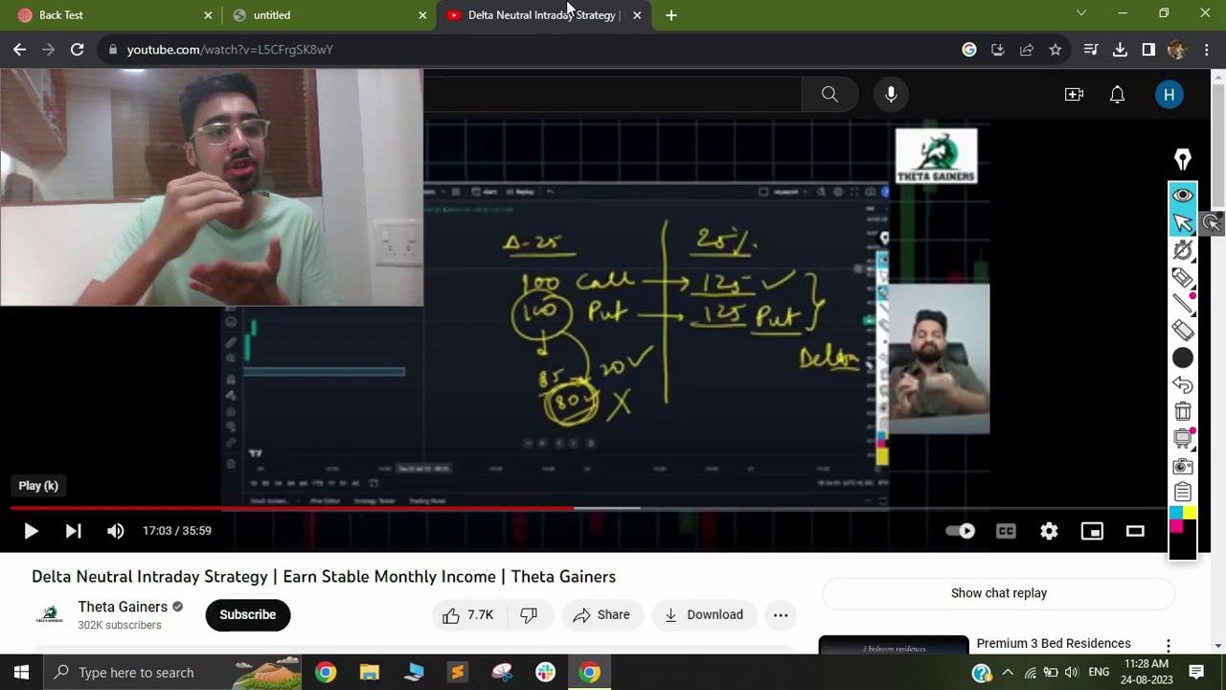